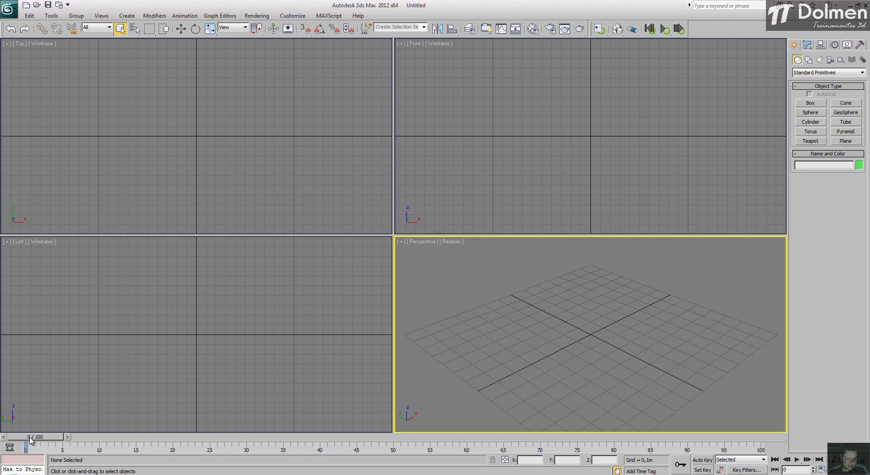
Step: Scrub the time slider forward through frames 13, 20 and 40 and return it to frame 0
left_click_drag(28, 439, 123, 439)
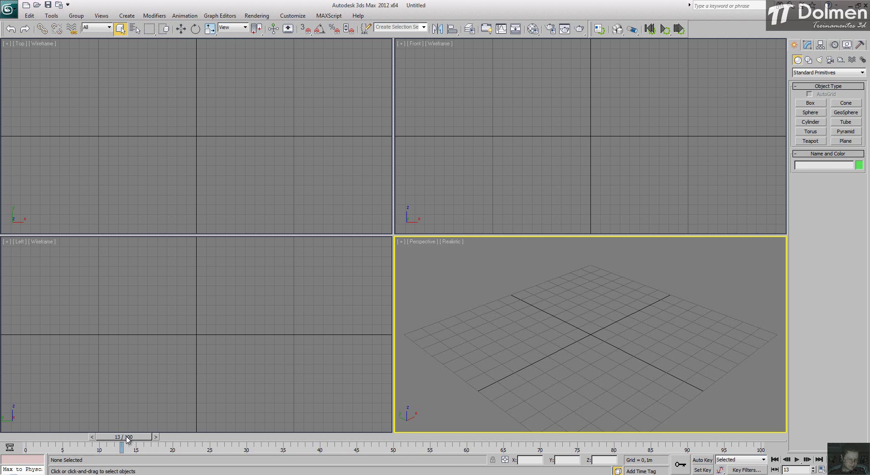
left_click_drag(129, 438, 186, 439)
key("q")
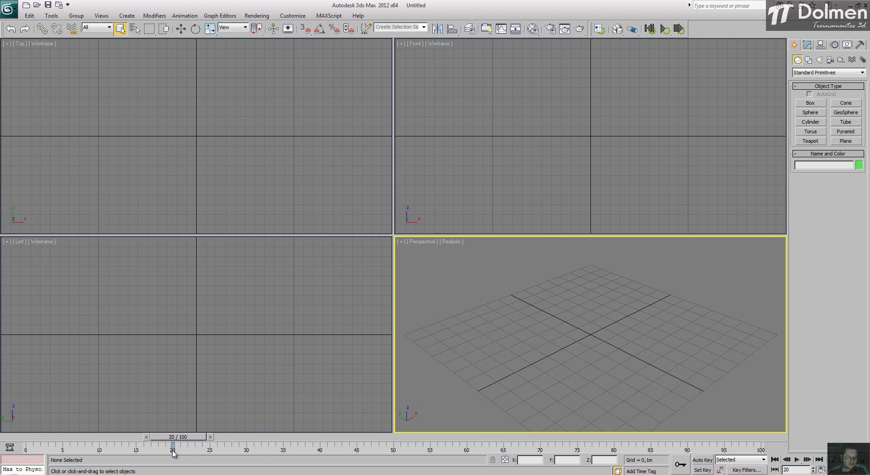
left_click_drag(177, 439, 321, 440)
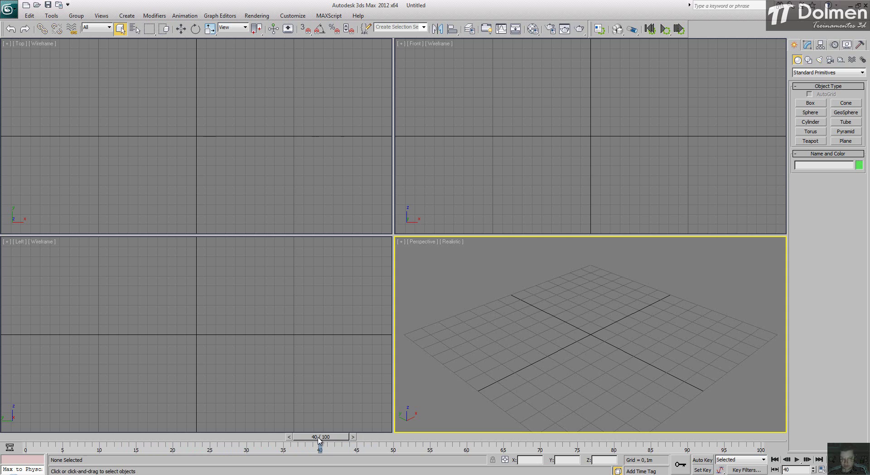
left_click_drag(342, 436, 39, 436)
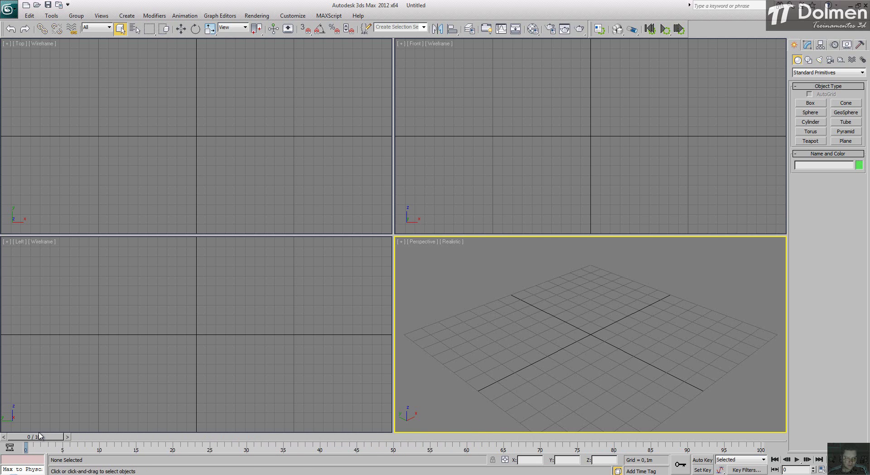
Step: Open the mini curve editor, examine its list of scene tracks, and close it again
left_click(10, 447)
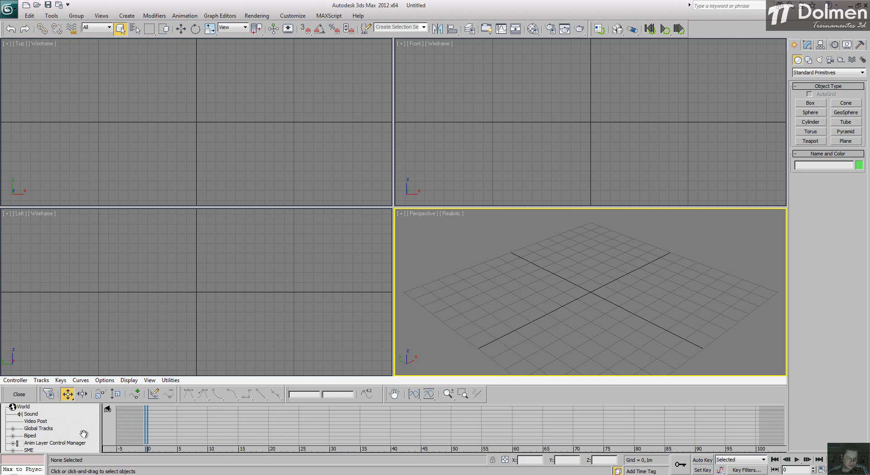
scroll(81, 436, "down", 2)
scroll(77, 437, "down", 2)
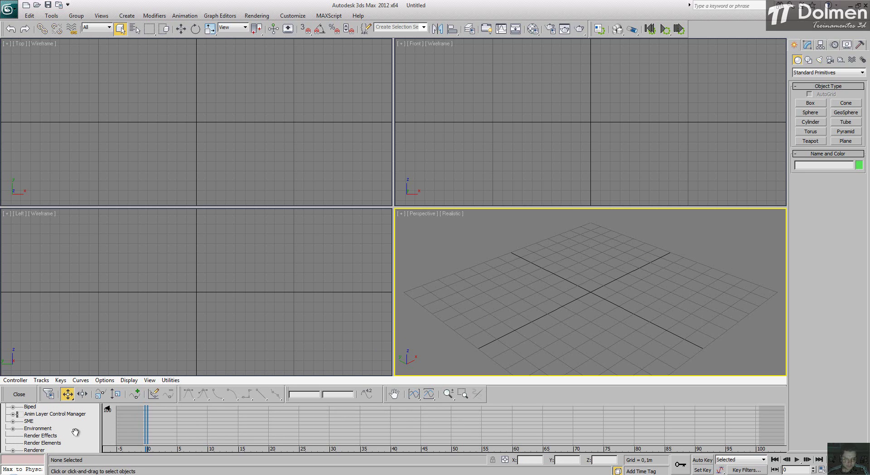
middle_click_drag(76, 429, 82, 402)
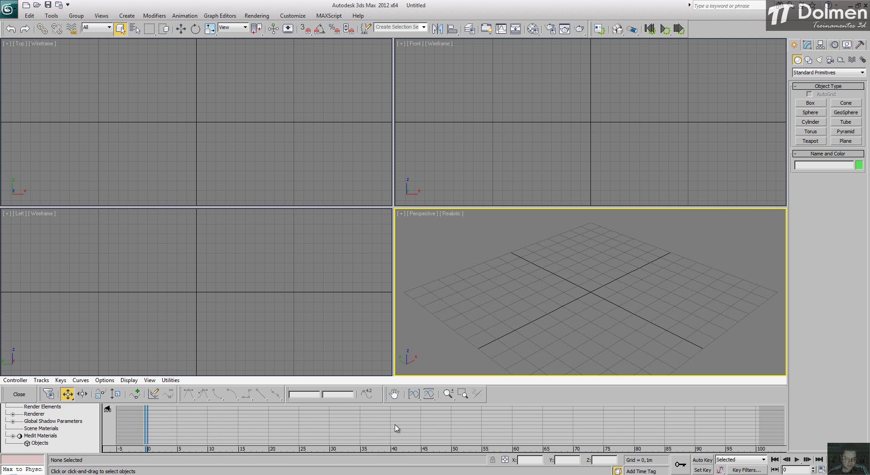
left_click(19, 394)
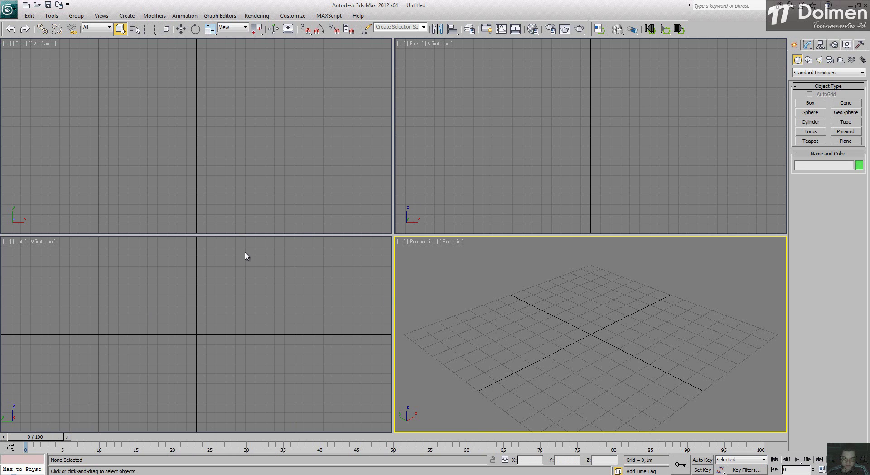
Step: Try the PAL frame rate and a custom rate of 10 FPS in the time configuration
left_click(821, 469)
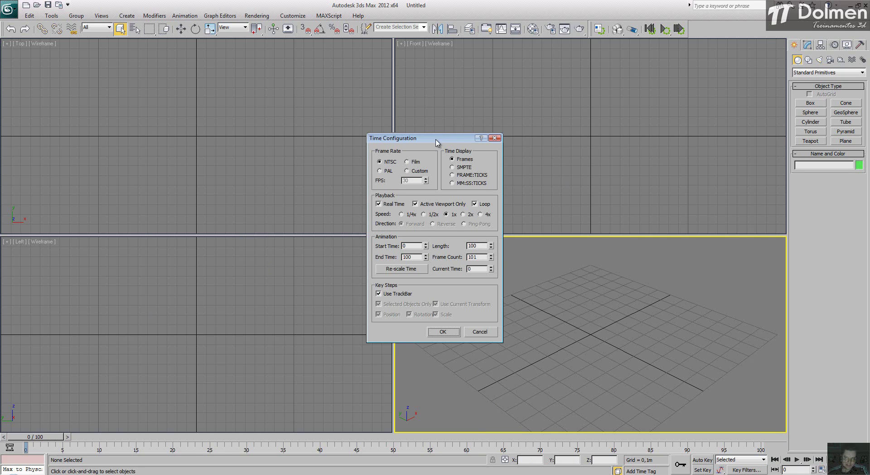
left_click_drag(429, 137, 244, 88)
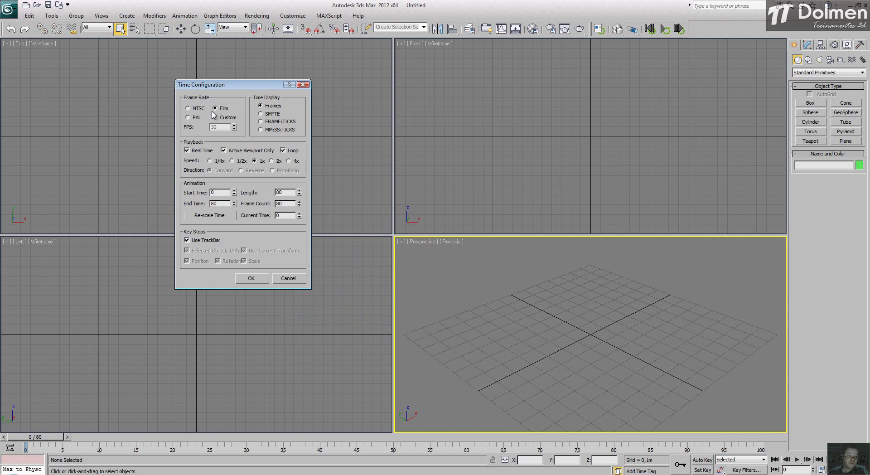
left_click(197, 117)
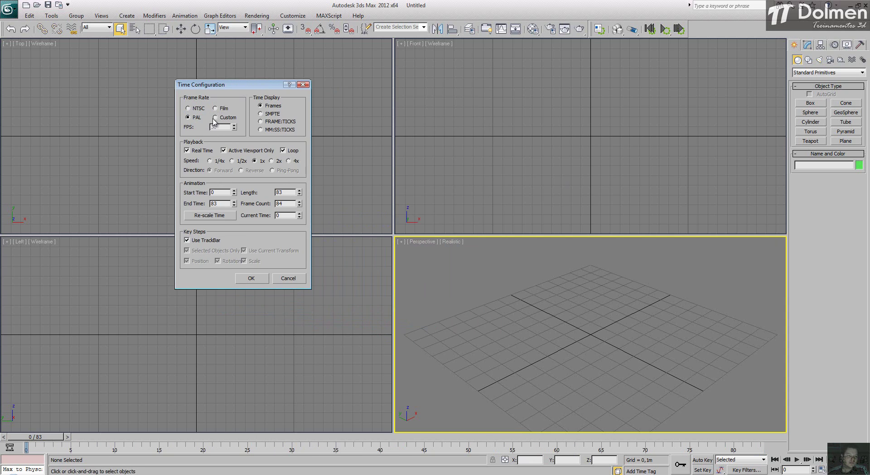
left_click(216, 117)
left_click(202, 127)
left_click(256, 279)
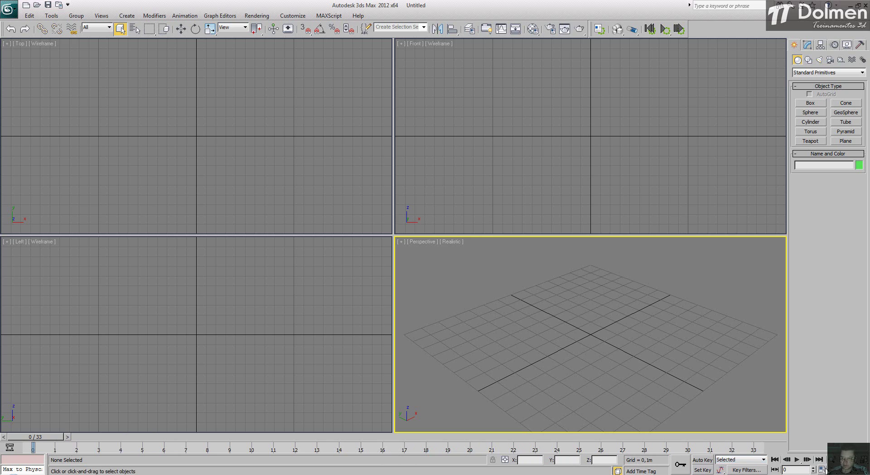
Step: Set a custom frame rate of 30 FPS and an animation end time of 300 in the time configuration
left_click(822, 469)
left_click(389, 161)
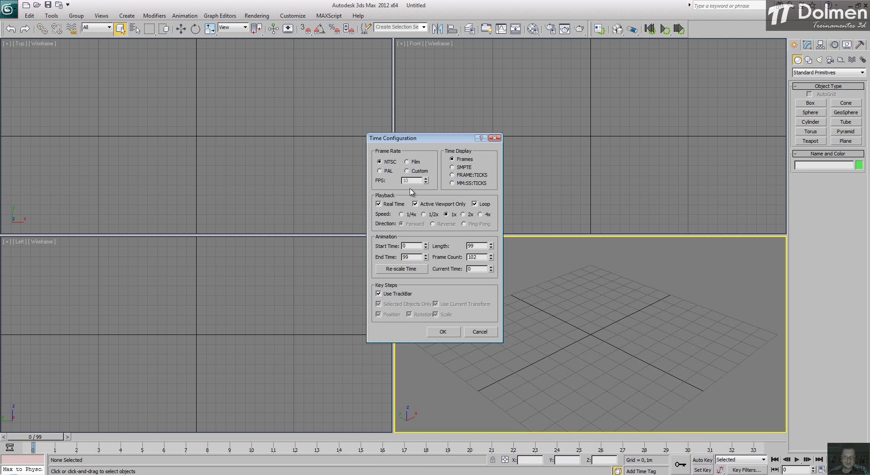
left_click(406, 171)
left_click(406, 181)
type("30")
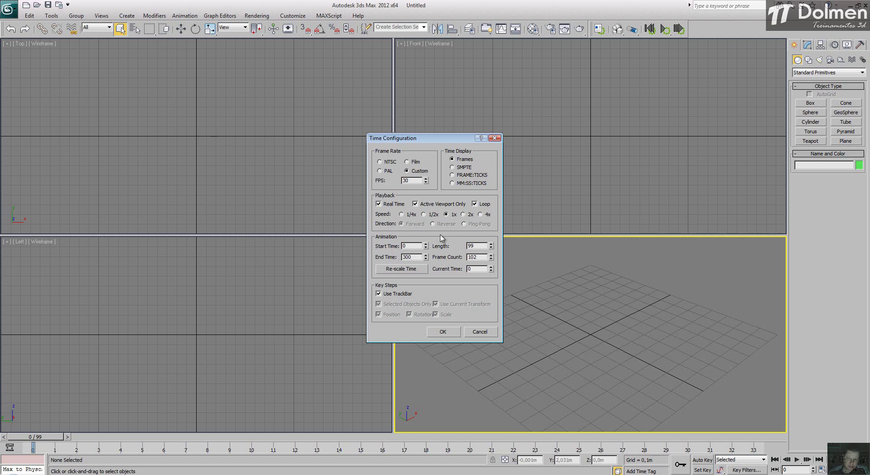
left_click(441, 331)
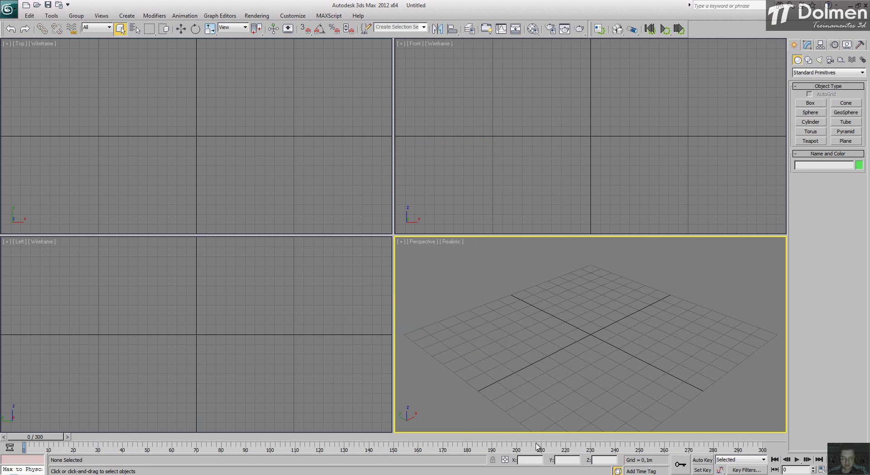
Step: Set the animation's end time to 150 in the time configuration
mouse_move(49, 439)
left_mouse_down()
mouse_move(772, 439)
mouse_move(50, 439)
left_mouse_up()
left_click(821, 470)
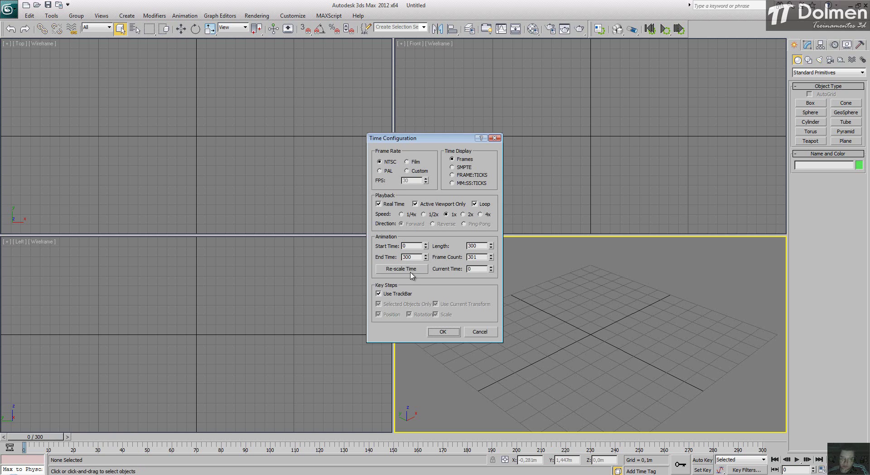
left_click_drag(415, 257, 389, 258)
left_click(443, 332)
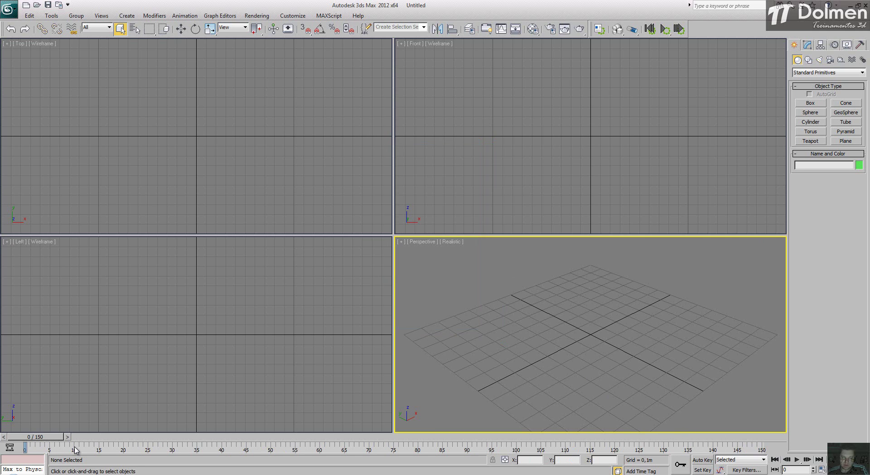
mouse_move(27, 437)
left_mouse_down()
mouse_move(522, 437)
mouse_move(91, 437)
mouse_move(20, 430)
left_mouse_up()
key("q")
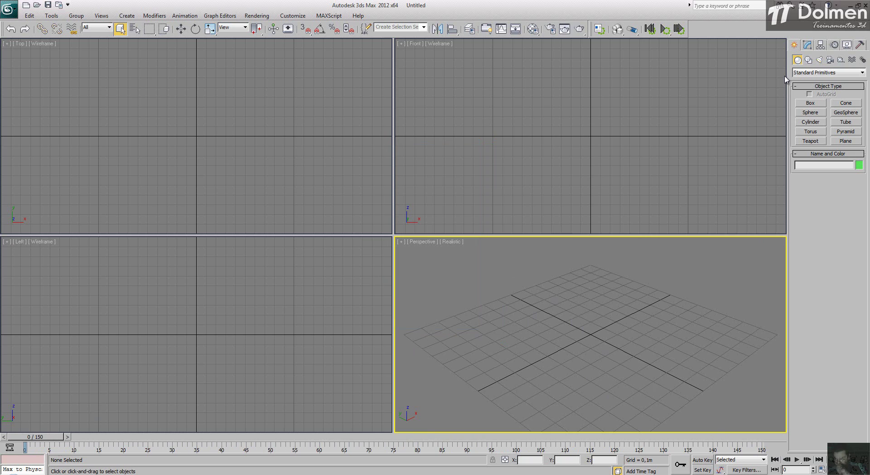
Step: Create a box about 0.23 m long, 0.24 m wide and 0.34 m high near the origin in the Top view
left_click(810, 103)
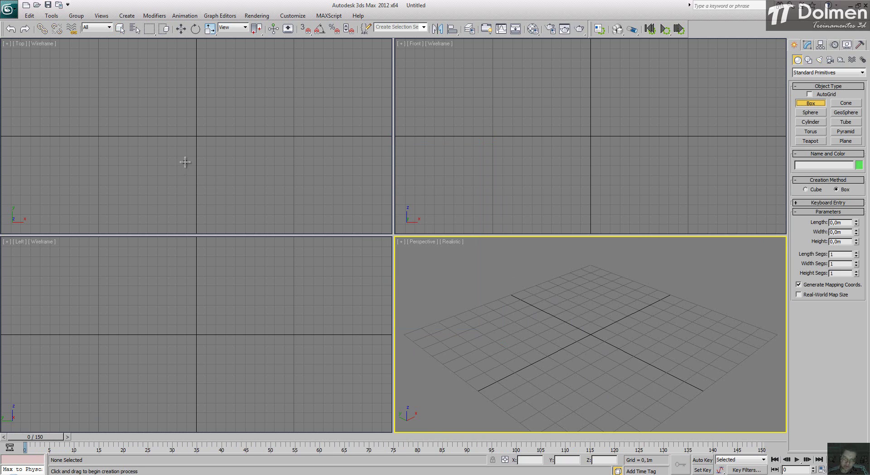
left_click_drag(188, 130, 212, 152)
left_click(212, 121)
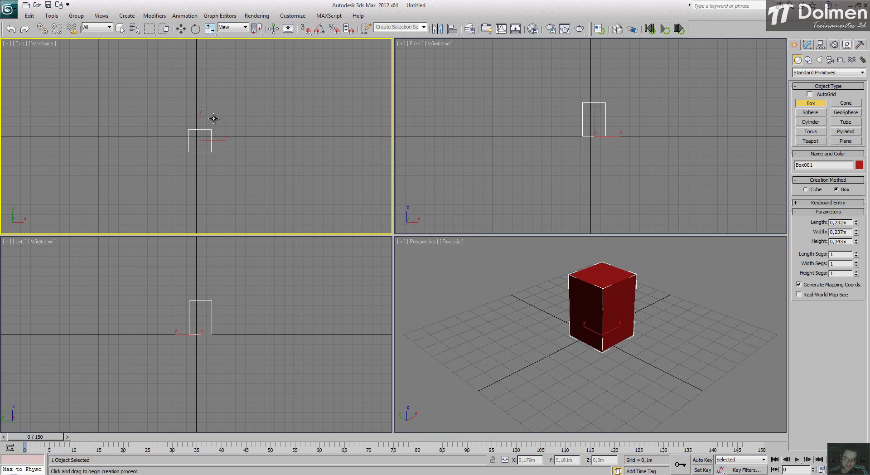
right_click(245, 131)
middle_click_drag(585, 274, 555, 281, "alt")
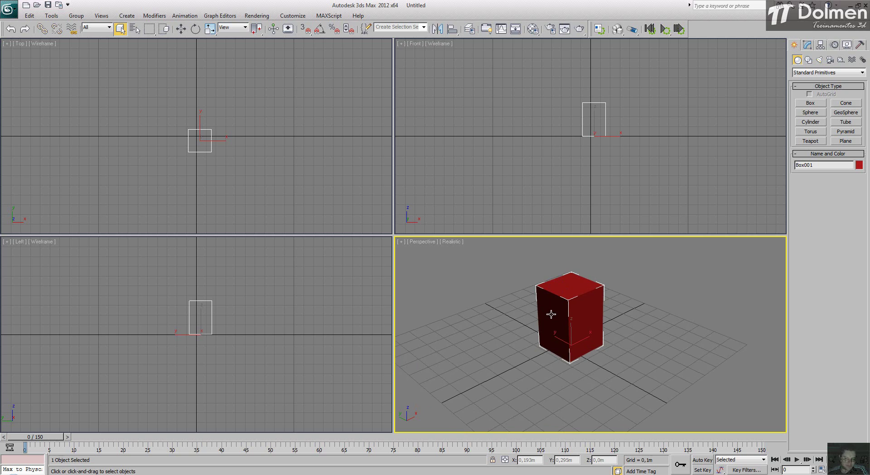
Step: Turn on Auto Key and key the box at frame 60 moved along X to about 0.77 m
left_click(703, 460)
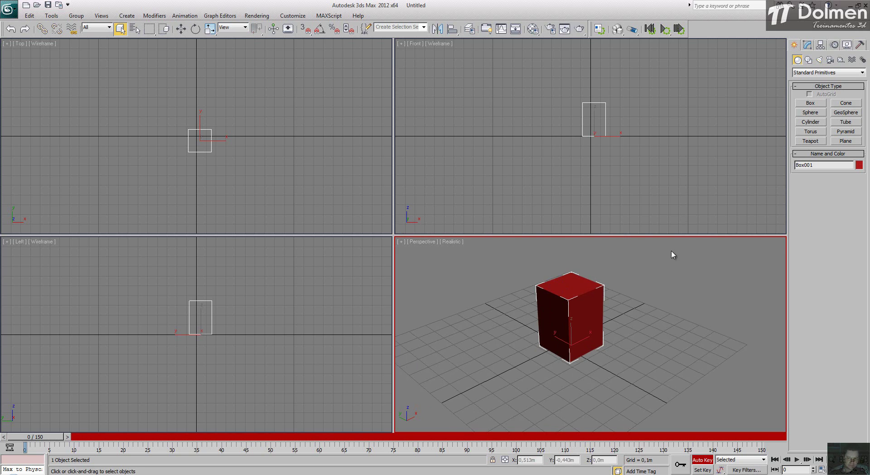
left_click(180, 29)
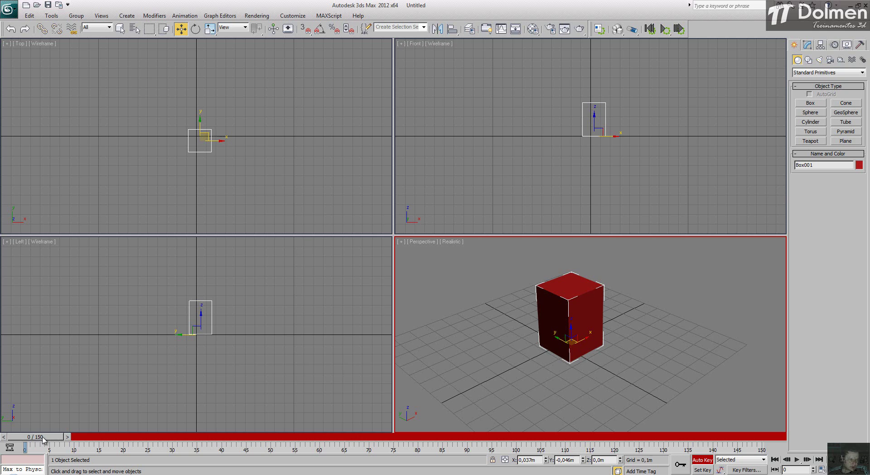
left_click_drag(44, 438, 330, 447)
key("w")
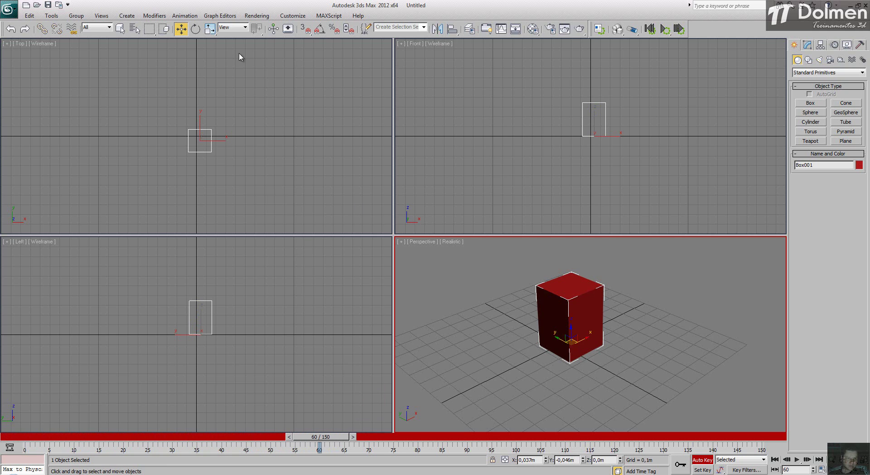
middle_click_drag(230, 105, 173, 95)
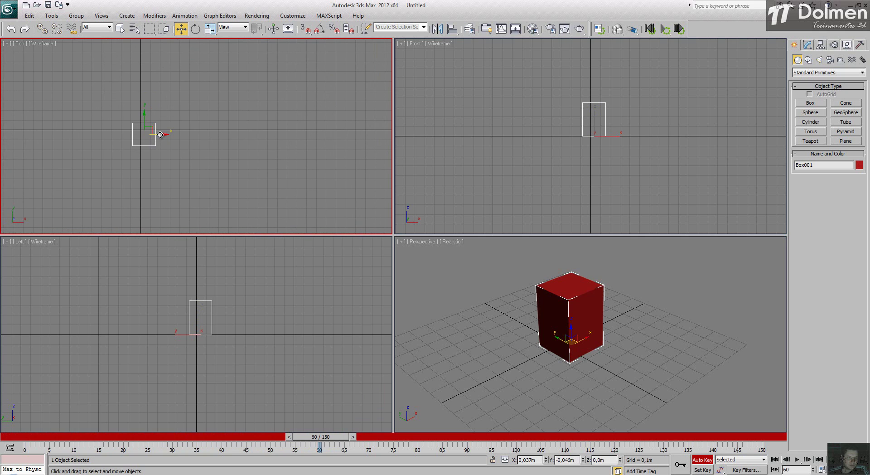
left_click_drag(160, 134, 231, 137)
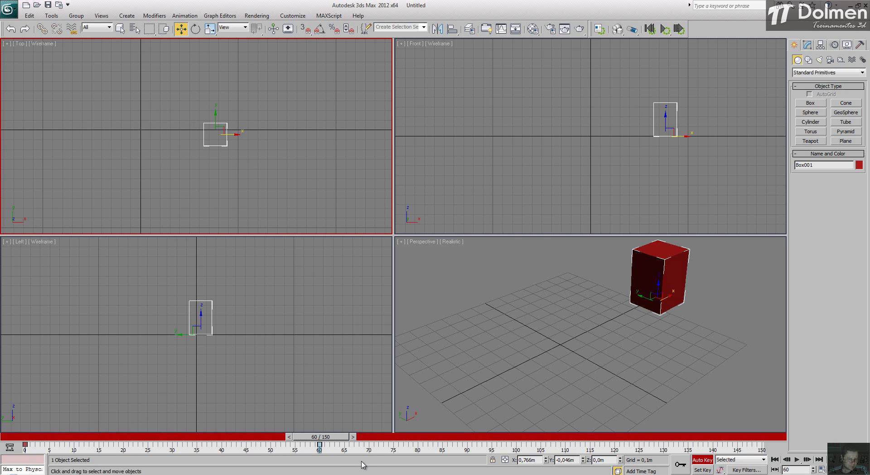
Step: Return to frame 0 and play back the box's movement, stopping the playback once it has been reviewed
left_click_drag(311, 438, 37, 436)
key("w")
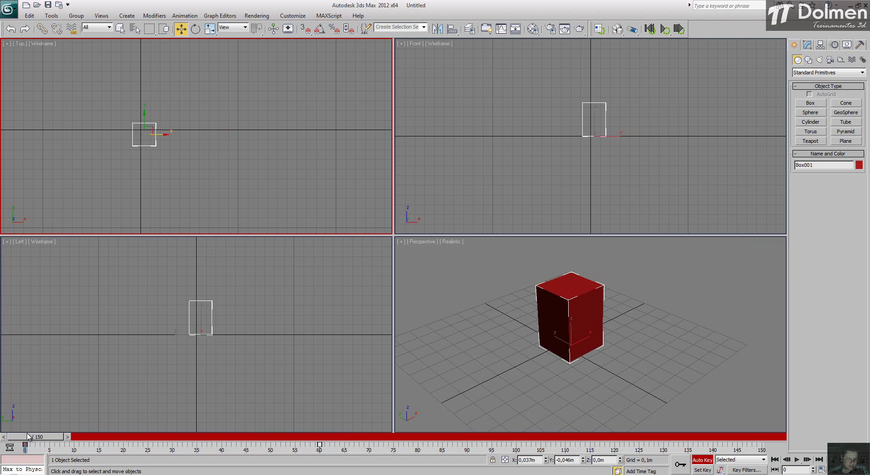
left_click_drag(29, 437, 14, 447)
left_click(797, 459)
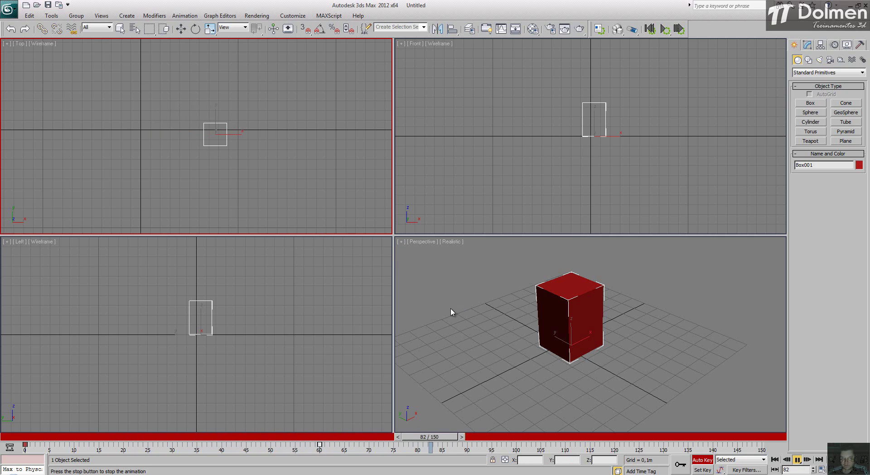
left_click(691, 438)
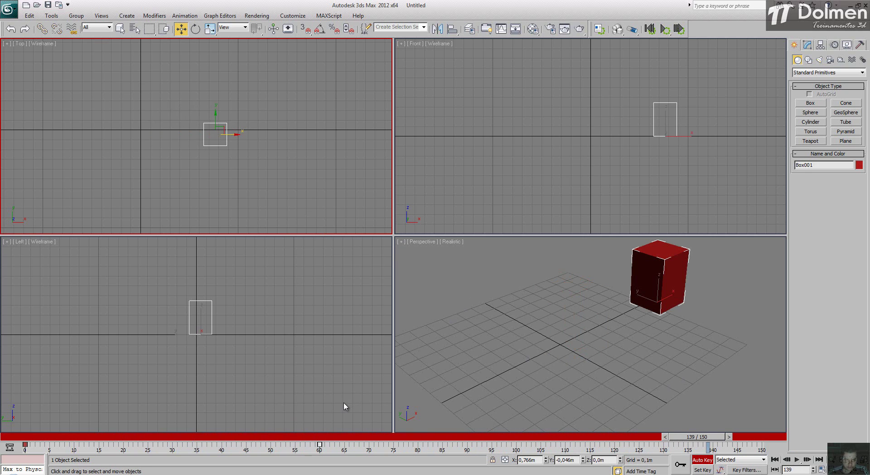
Step: Key the box at frame 150 moved back along X to about -0.57 m
left_click_drag(699, 437, 766, 438)
scroll(268, 149, "down", 2)
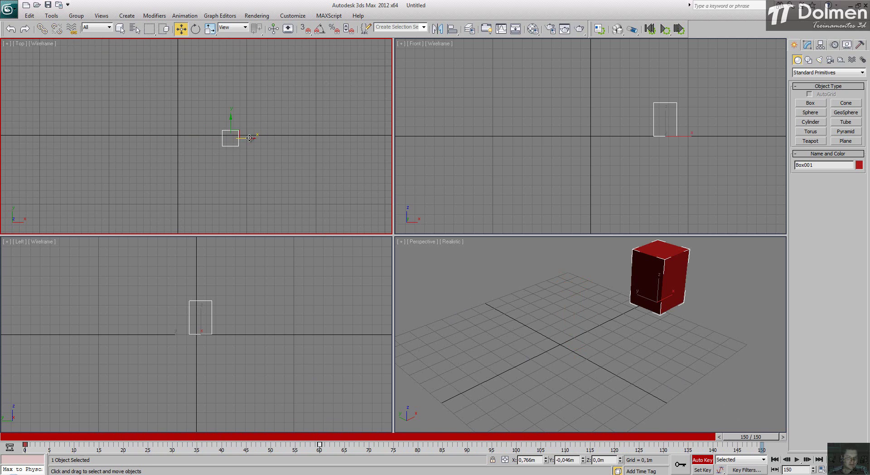
left_click_drag(245, 138, 153, 138)
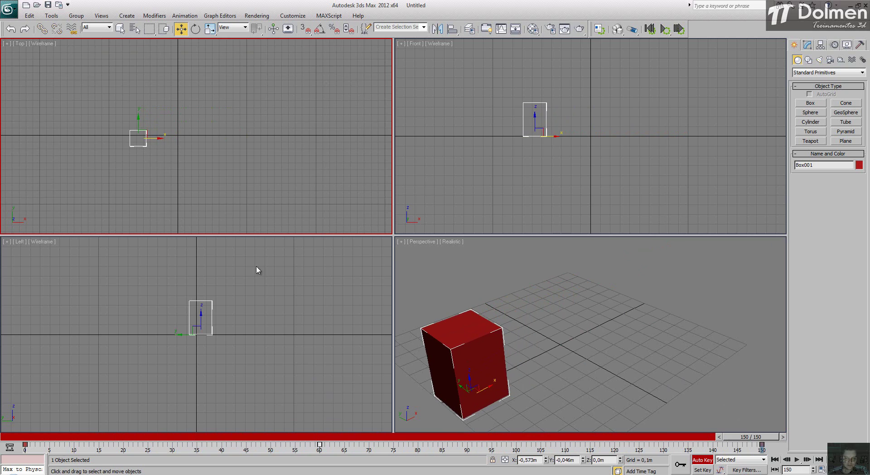
Step: Play the full animation in the Perspective viewport, turn off Auto Key, and stop the playback
left_click(796, 460)
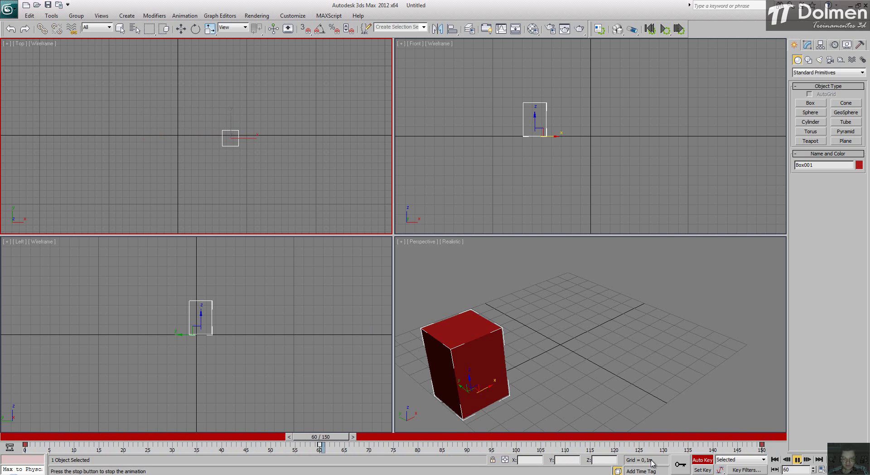
right_click(436, 410)
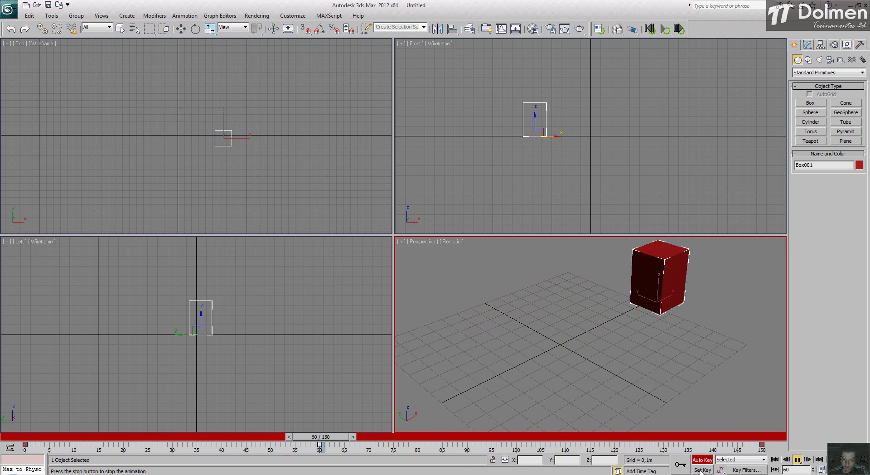
key("n")
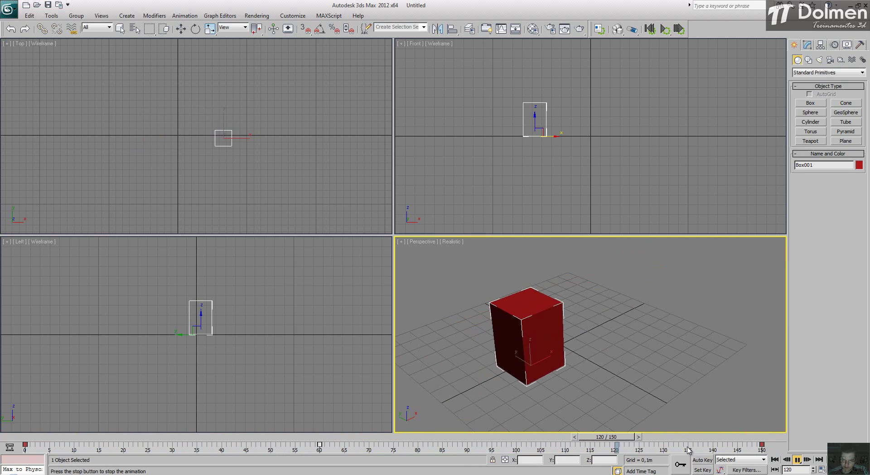
key("/")
key("w")
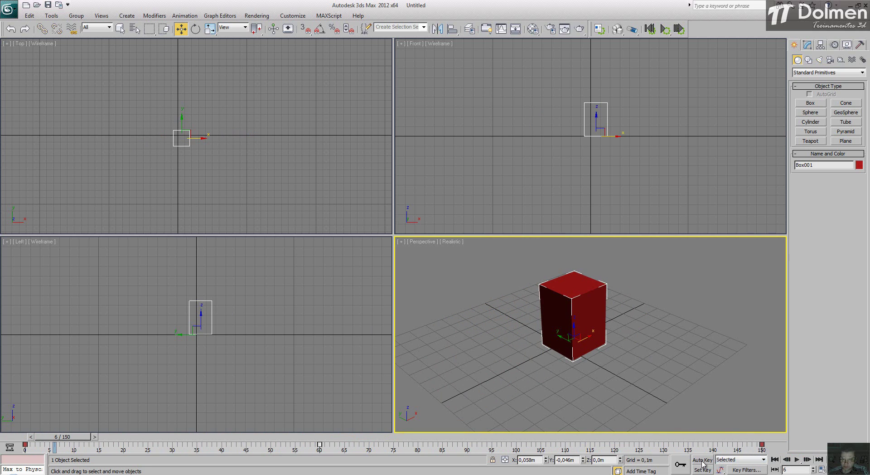
Step: Turn on Auto Key, retime the box's middle key to frame 41, and scrub the timeline to review the changed speed
left_click(702, 460)
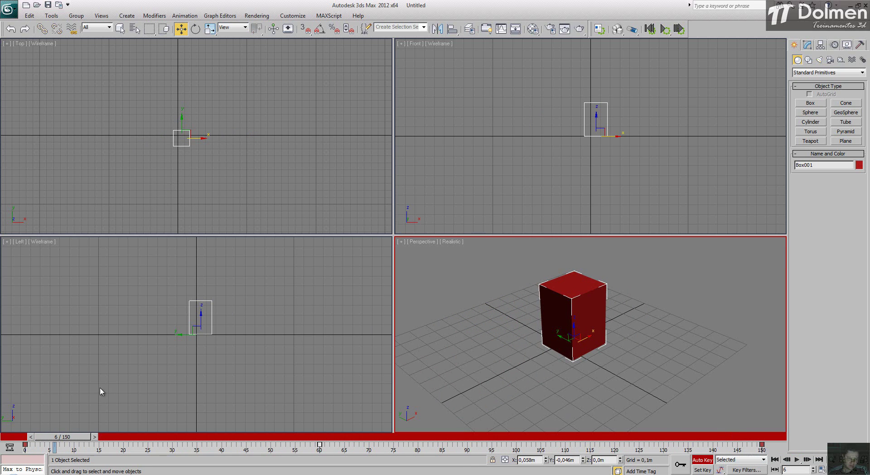
key("Home")
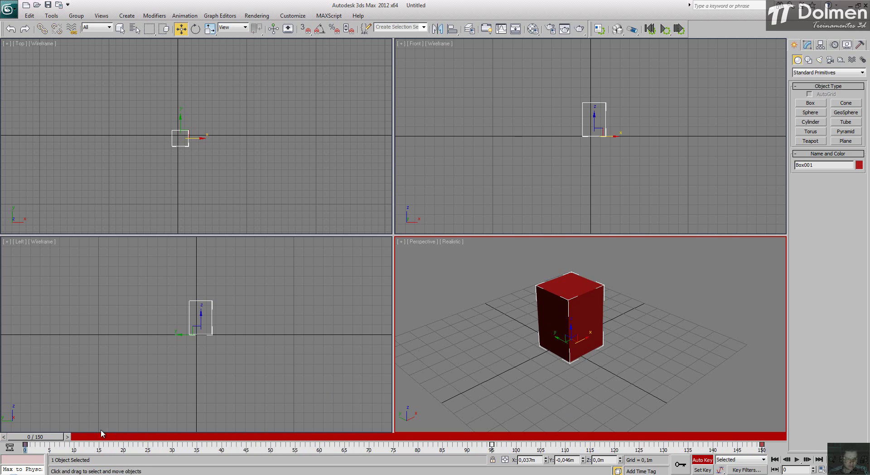
left_click_drag(27, 437, 629, 446)
key("w")
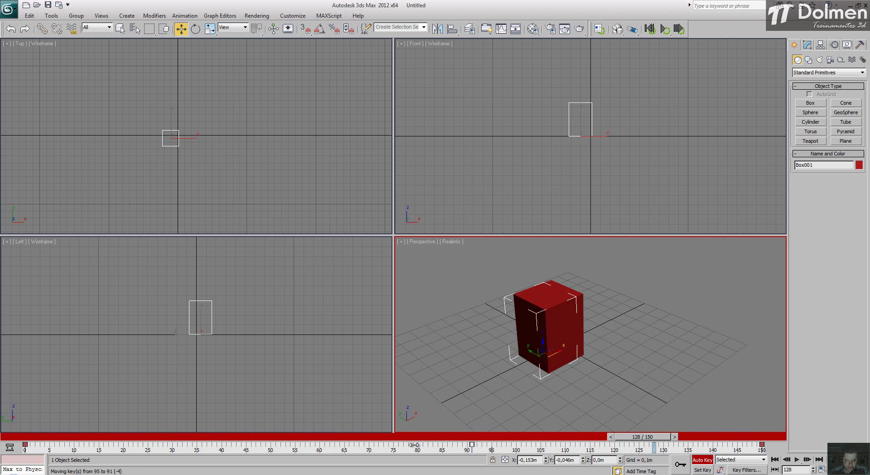
left_click_drag(493, 446, 226, 443)
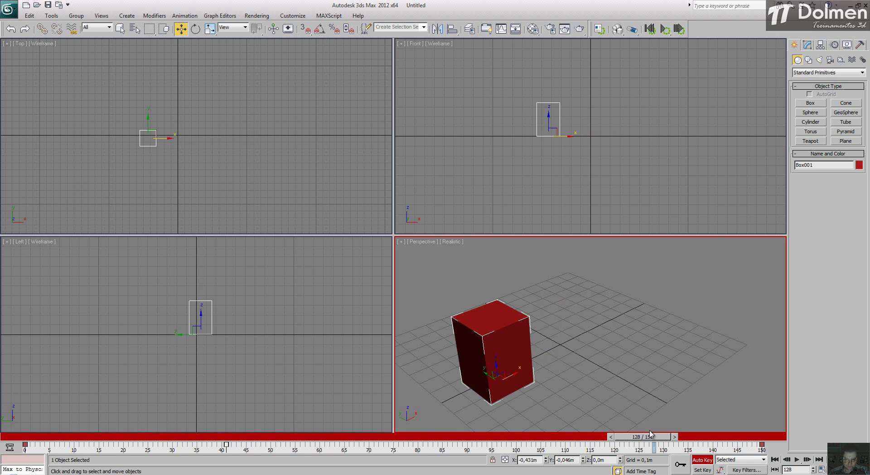
left_click_drag(649, 434, 500, 471)
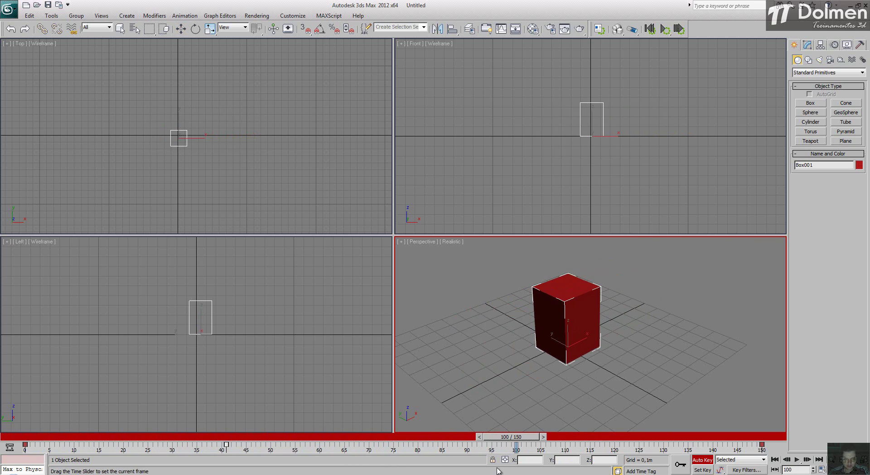
key("w")
Step: Delete all of the box's animation keys from the timeline
left_click(25, 444)
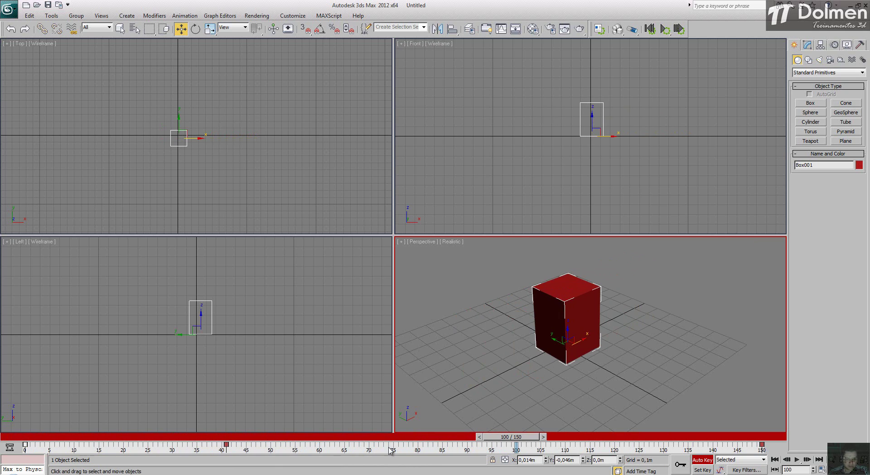
left_click_drag(728, 451, 420, 454)
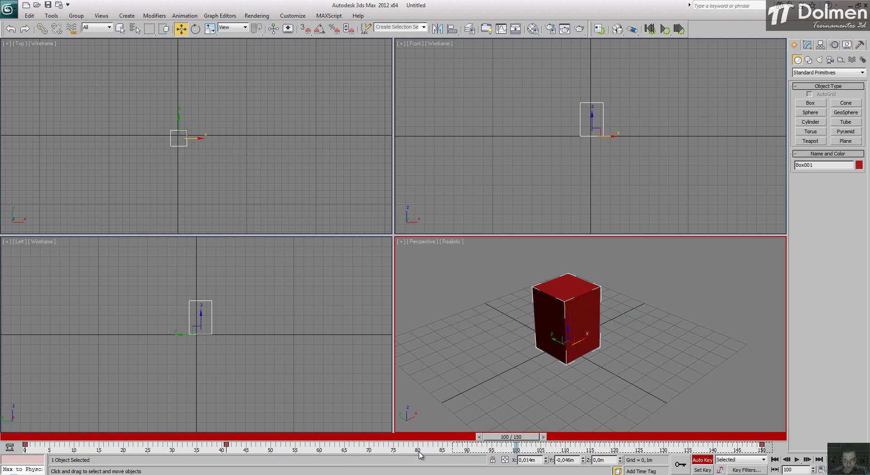
left_click_drag(118, 450, 10, 450)
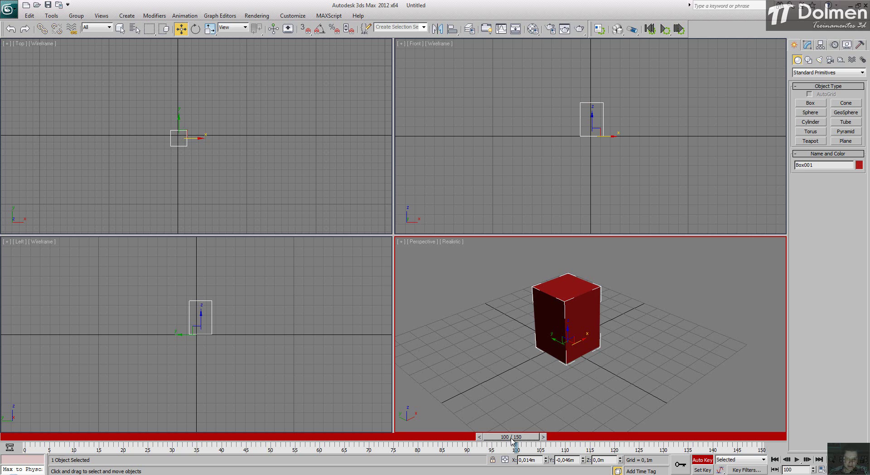
Step: Key the box at frame 150 moved along X to about 2.46 m in the Perspective viewport
left_click_drag(508, 437, 27, 438)
key("w")
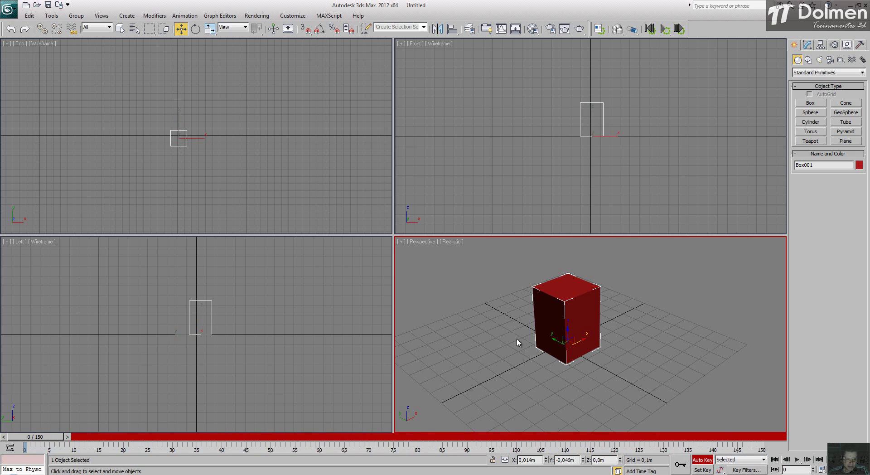
middle_click_drag(572, 341, 569, 343)
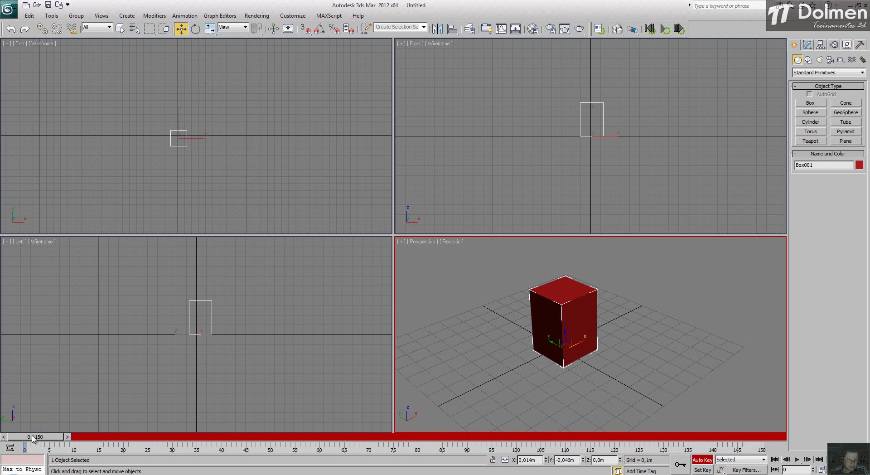
left_click_drag(33, 438, 773, 440)
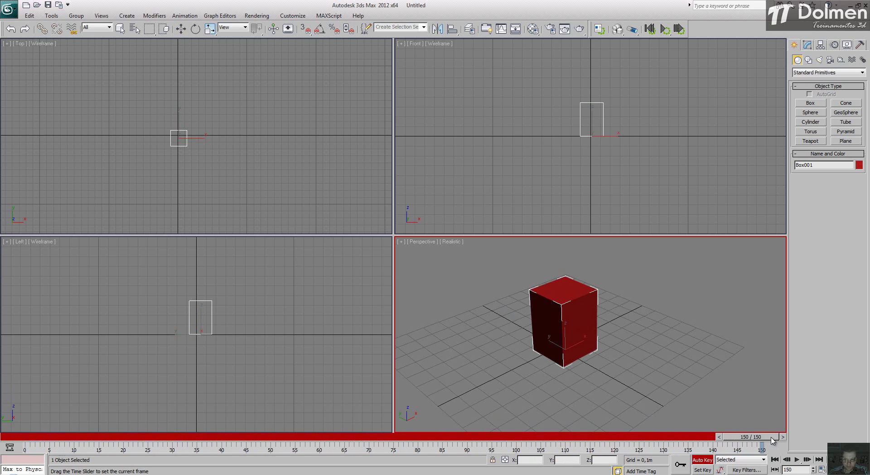
key("w")
middle_click_drag(517, 304, 415, 338)
scroll(424, 338, "down", 4)
middle_click_drag(561, 346, 478, 372)
left_click_drag(463, 374, 608, 331)
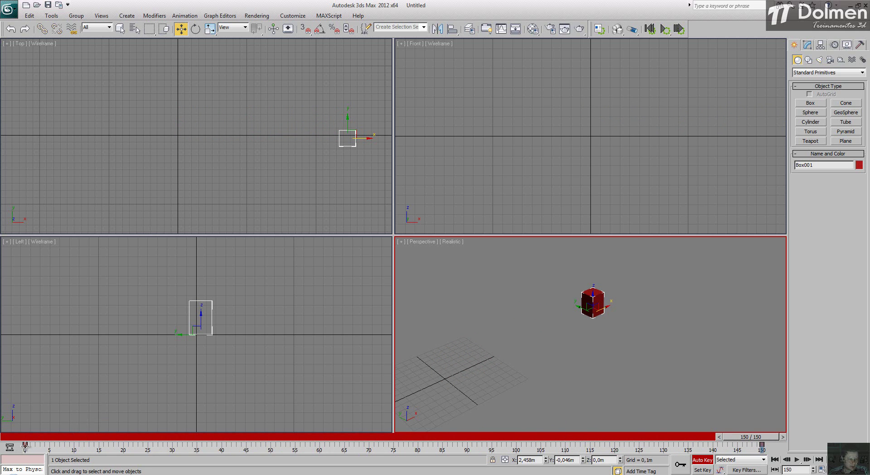
Step: Play the box's new movement from the first frame and stop the playback
left_click(775, 459)
left_click(797, 460)
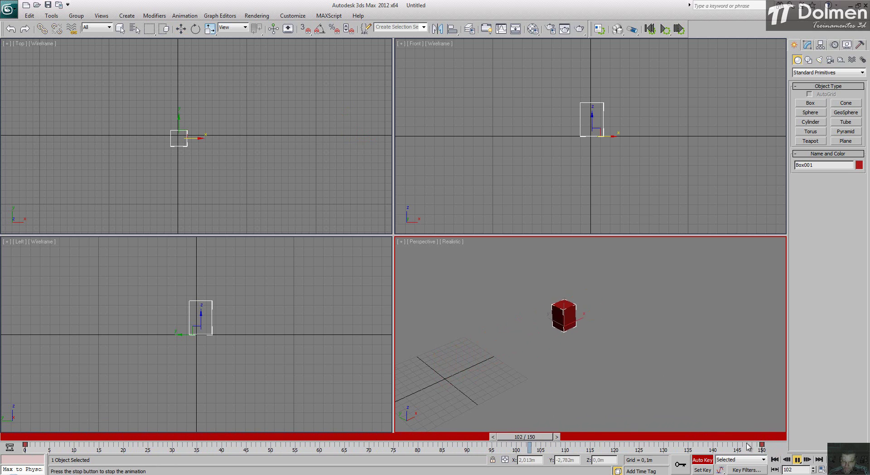
left_click(797, 460)
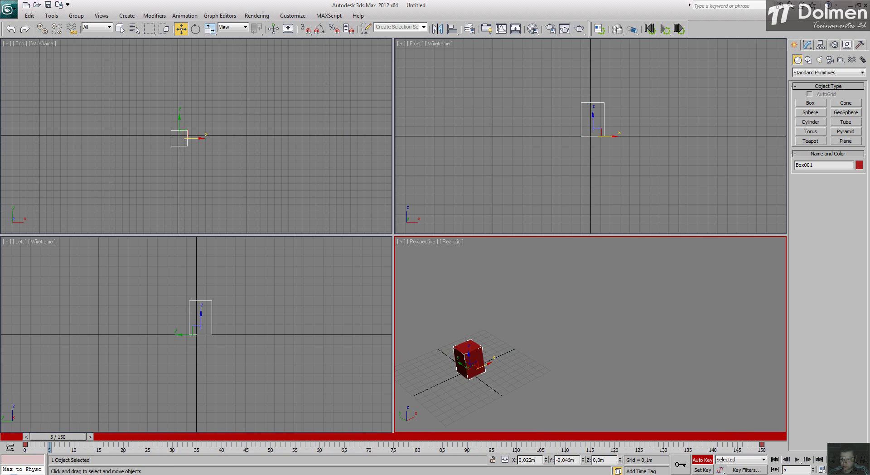
Step: Maximize the Perspective viewport, play and stop the animation there, turn off Auto Key, and return to frame 0
key("alt+w")
middle_click_drag(379, 236, 359, 241)
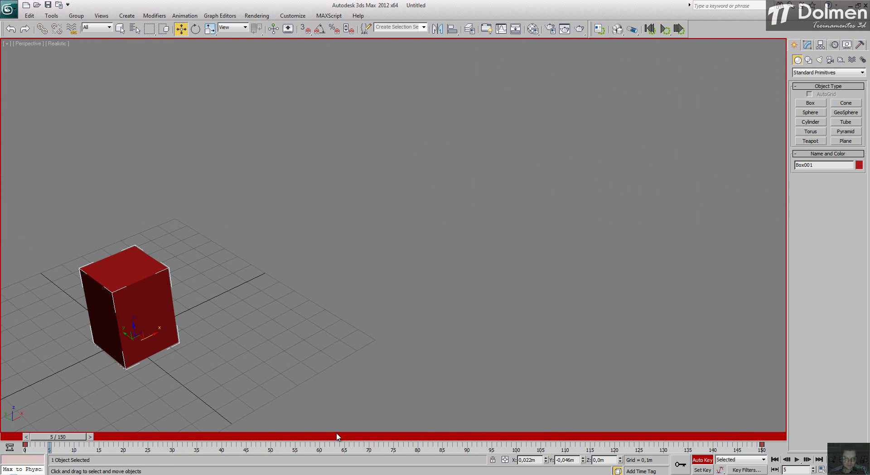
left_click(797, 460)
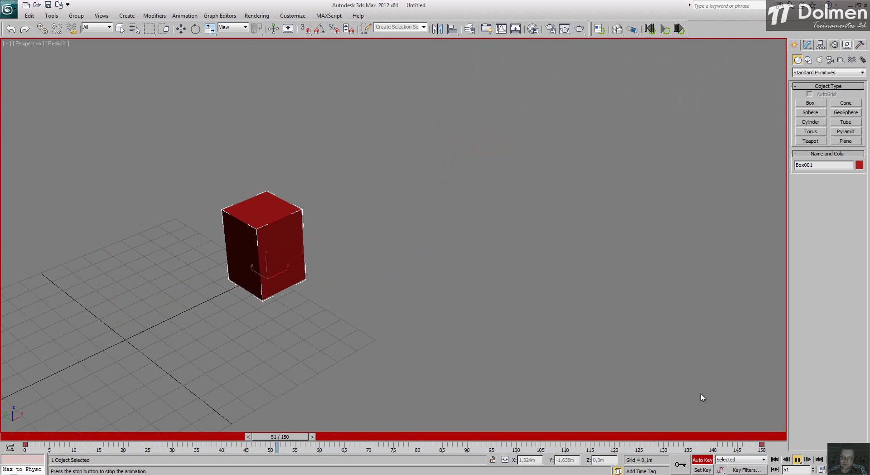
key("/")
left_click(702, 460)
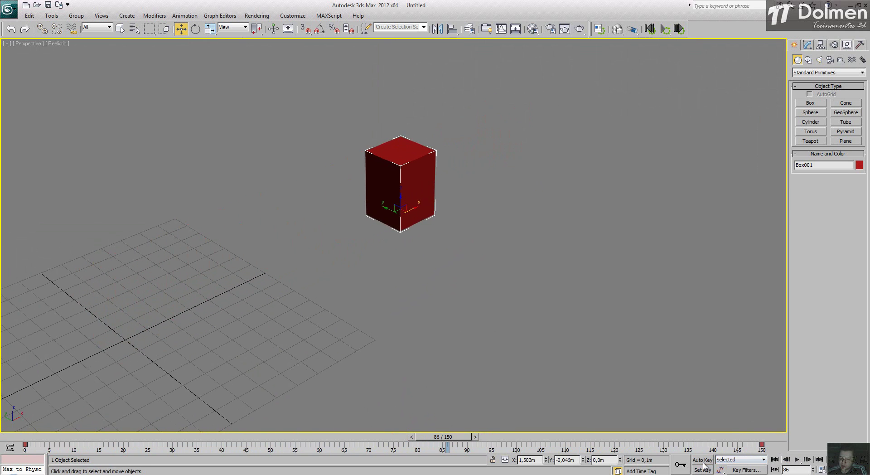
left_click_drag(436, 441, 41, 431)
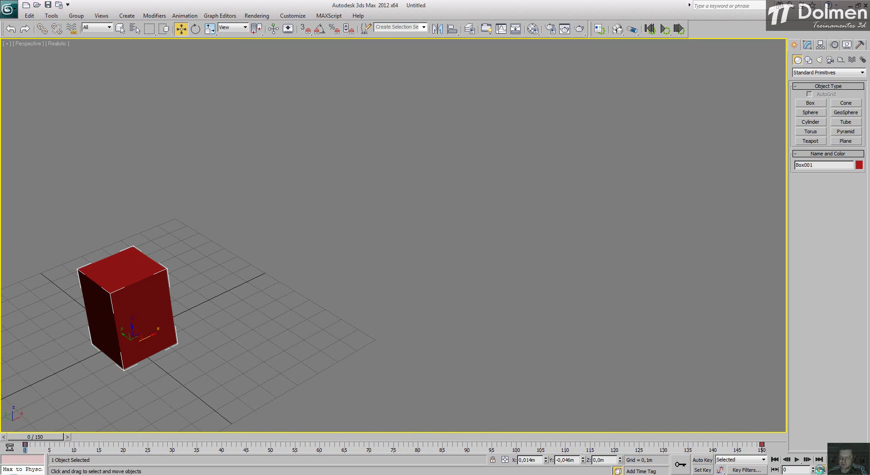
Step: Set the custom frame rate to 1 FPS, deselect the box, and play the animation before returning to frame 0
left_click(820, 469)
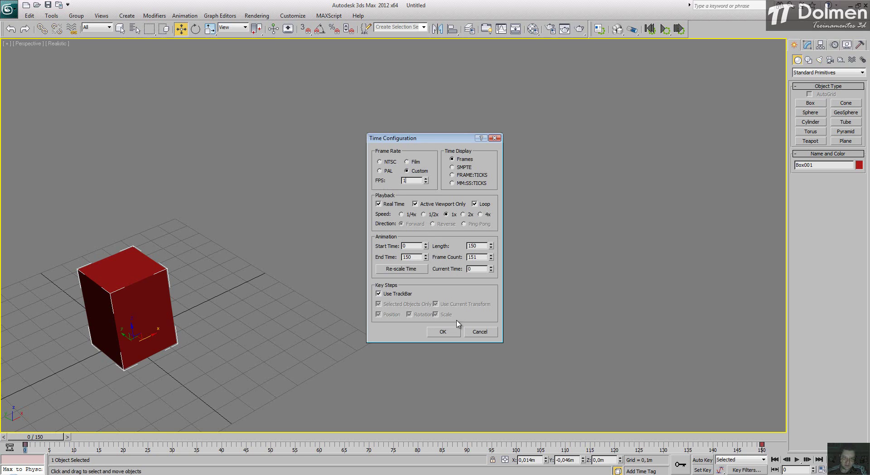
left_click(443, 332)
left_click(634, 400)
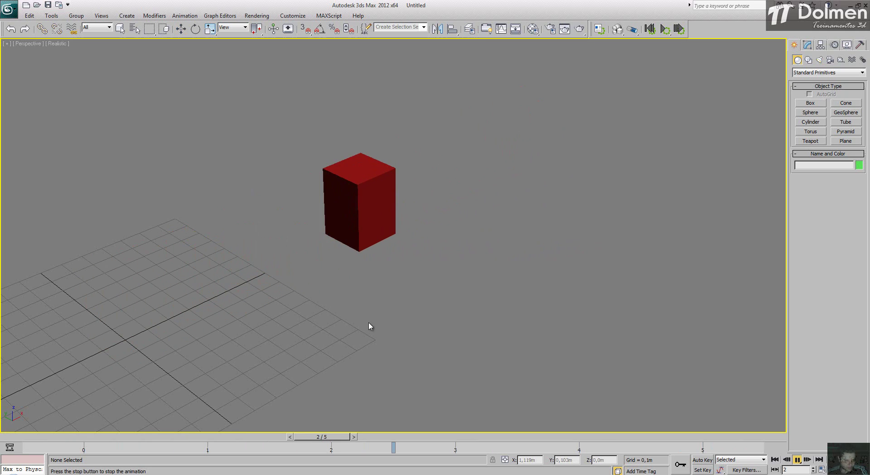
left_click(797, 459)
left_click_drag(607, 443, 34, 436)
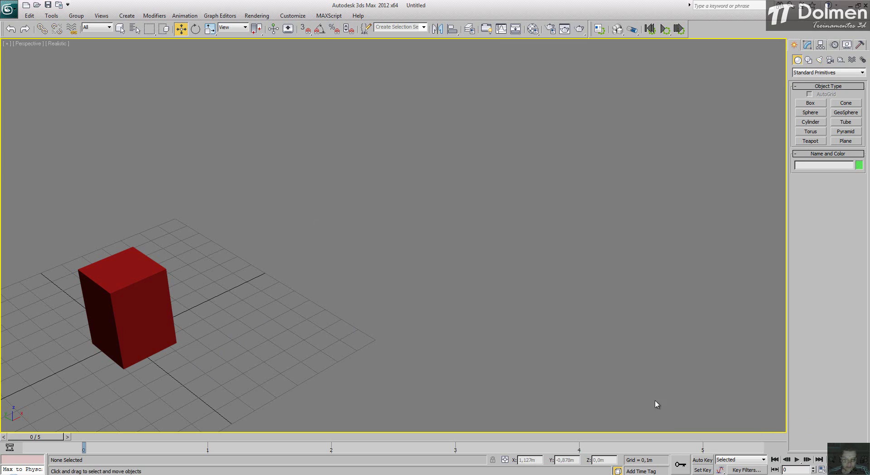
Step: Set the custom frame rate to 30 FPS, then play the animation and stop it
left_click(822, 469)
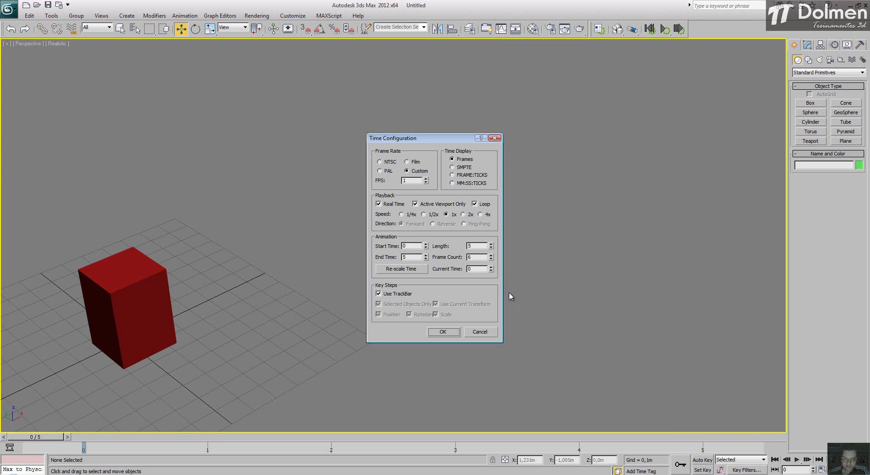
double_click(414, 182)
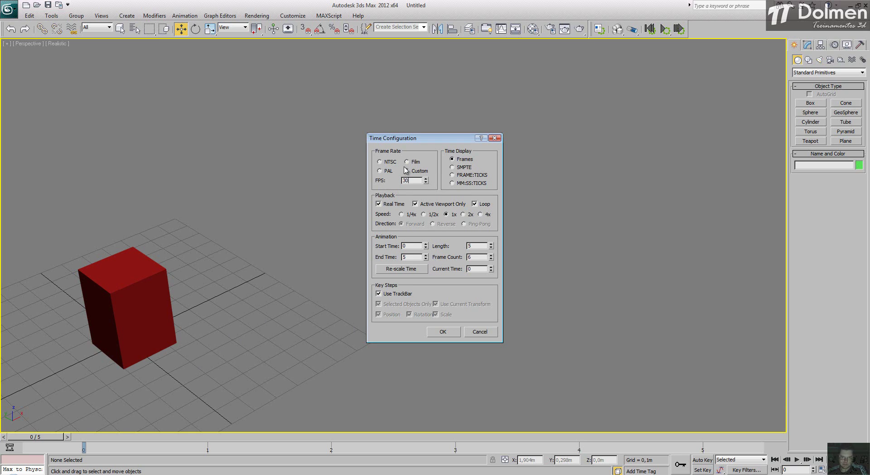
left_click(443, 332)
right_click(466, 345)
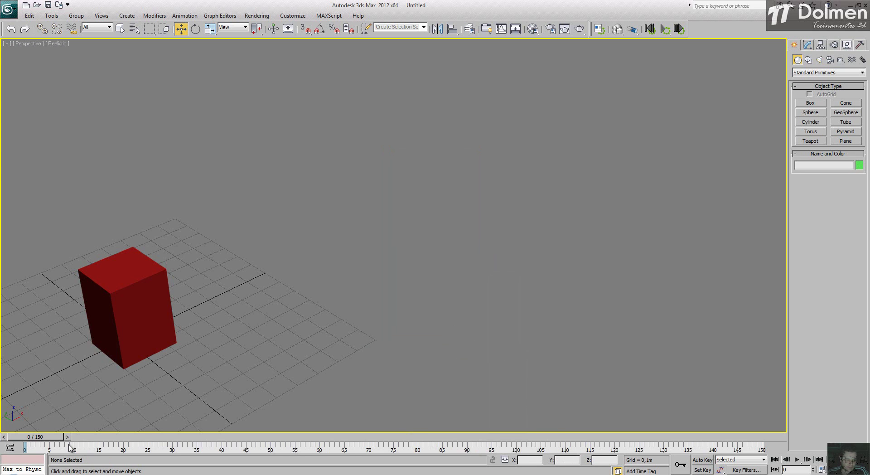
left_click(797, 459)
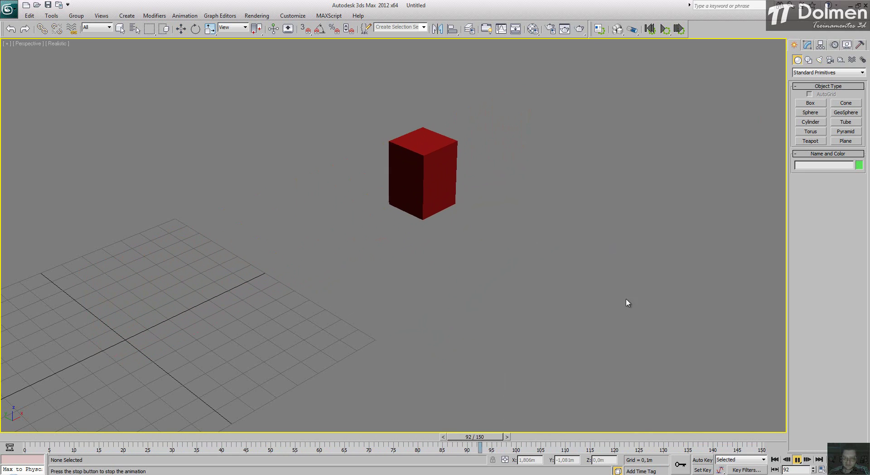
left_click(797, 459)
Step: Select the box, go to frame 65, and try raising it along Z with Auto Key off, undoing the move
left_click(126, 291)
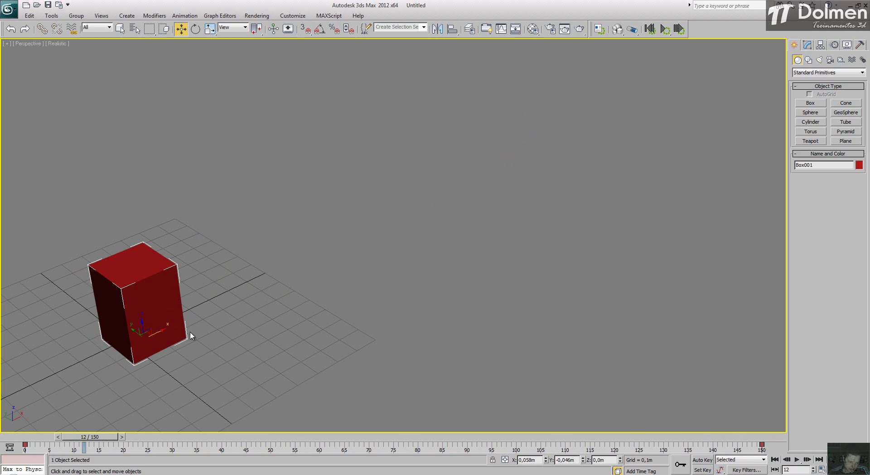
left_click_drag(95, 439, 45, 438)
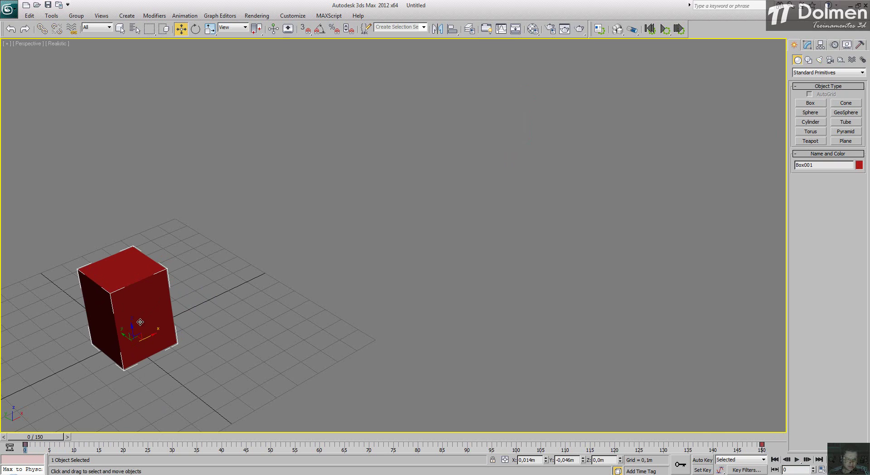
left_click_drag(43, 438, 355, 428)
left_click_drag(321, 236, 323, 166)
key("ctrl+z")
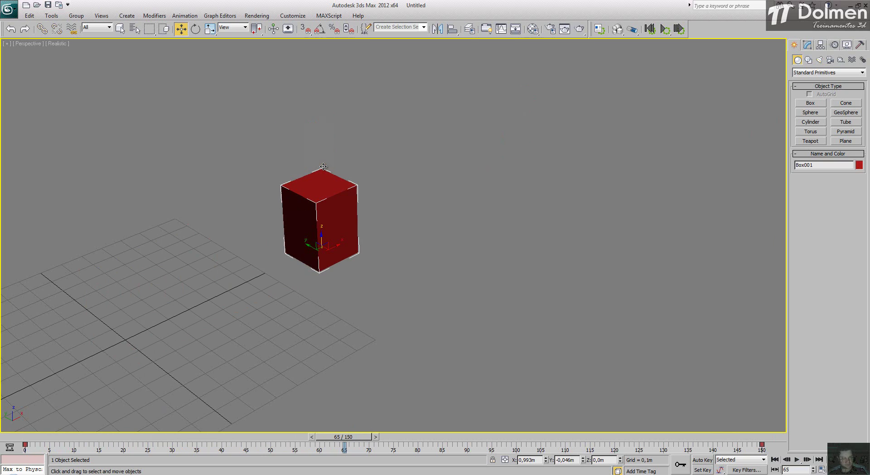
Step: Turn on Auto Key and key the box at frame 65 raised along Z to about 0.465 m
left_click(700, 459)
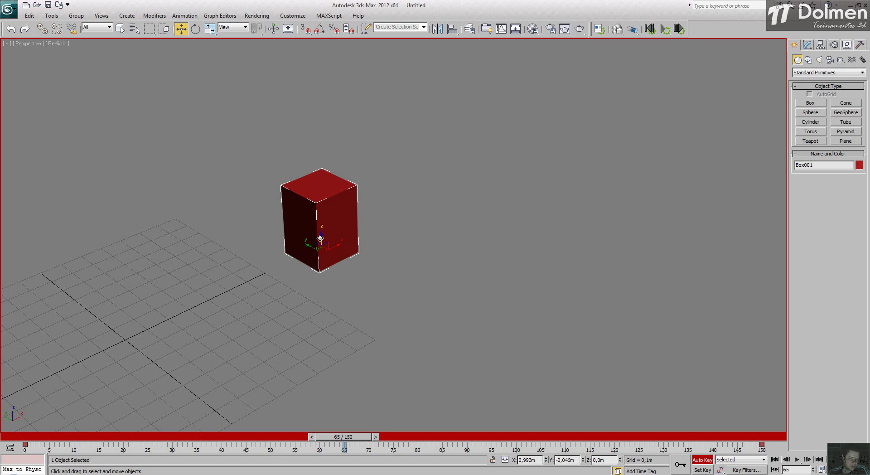
left_click_drag(320, 237, 323, 143)
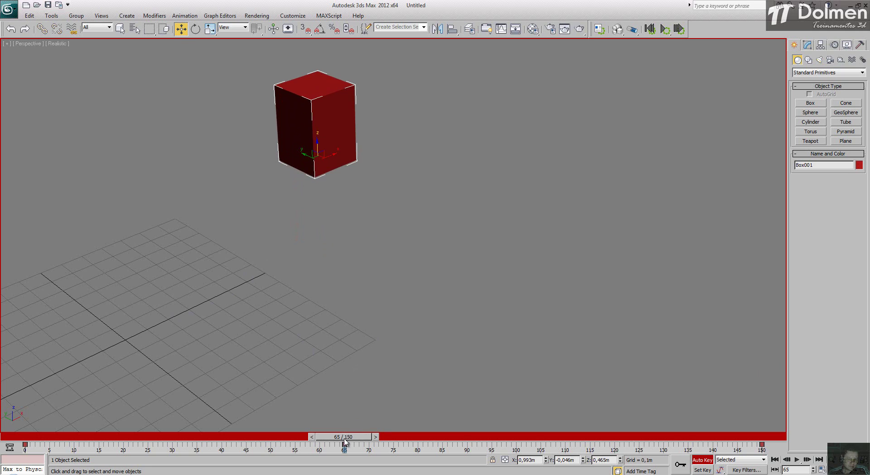
Step: Return to frame 0, play the box's rising movement in the maximized Perspective viewport, and stop the playback
left_click_drag(344, 442, 25, 442)
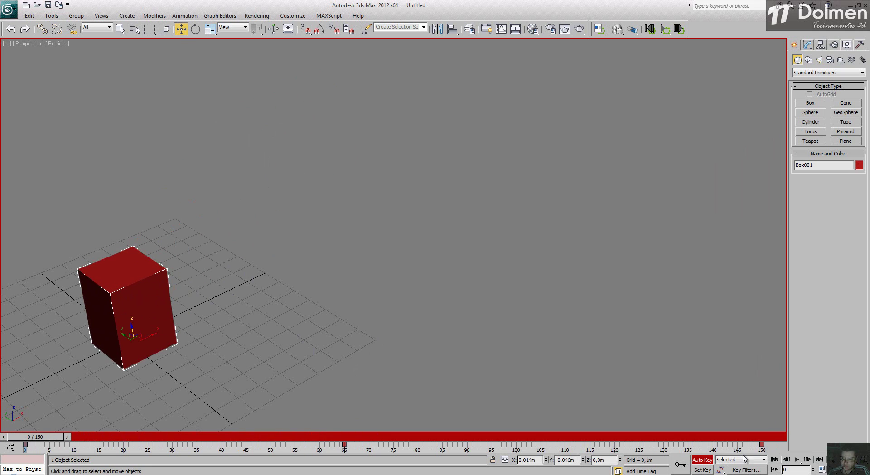
left_click(799, 460)
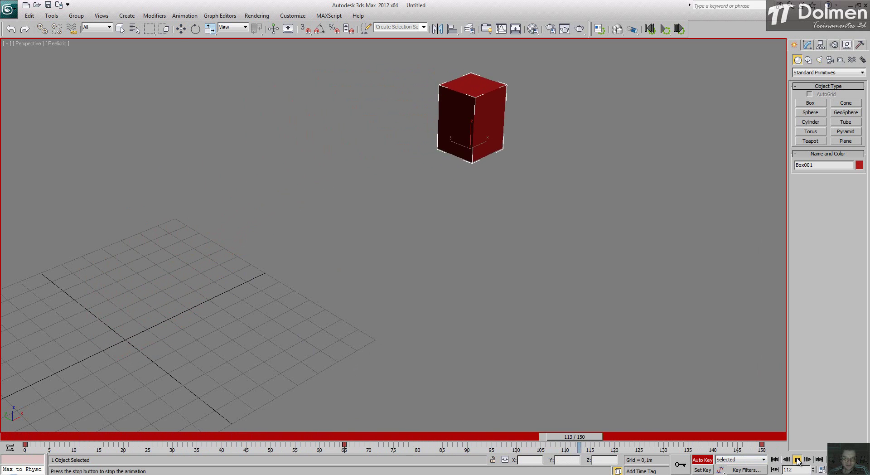
left_click(798, 460)
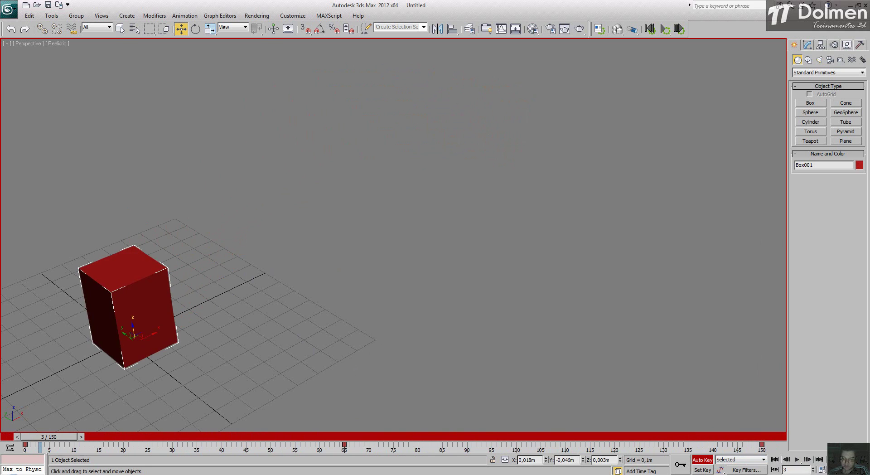
Step: Restore the four-viewport layout, play the animation in the Left and Front viewports, and stop the playback
key("alt+w")
middle_click_drag(278, 331, 244, 349)
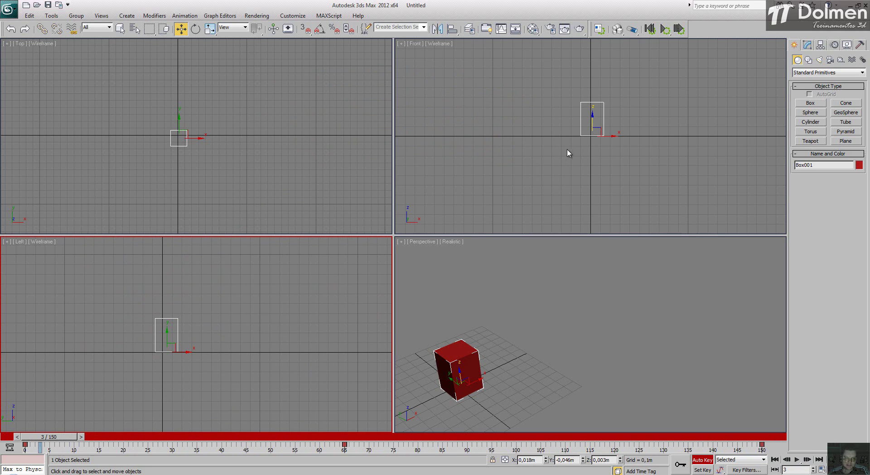
left_click(797, 460)
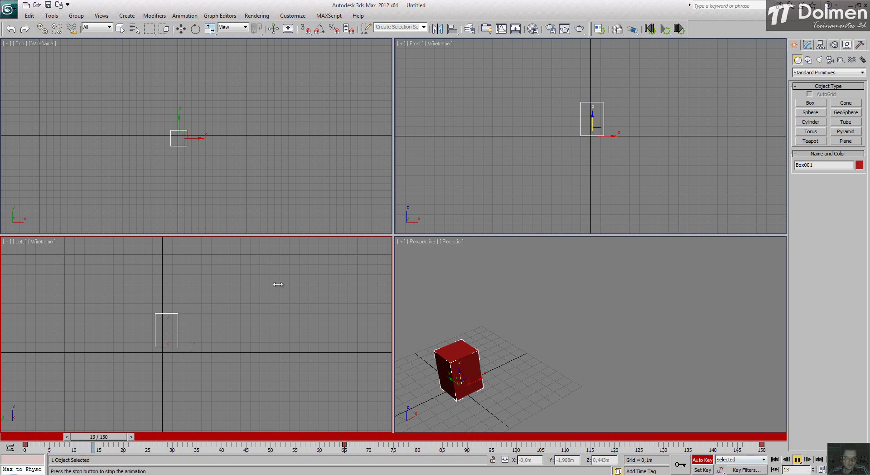
left_click(565, 140)
middle_click_drag(564, 141, 535, 170)
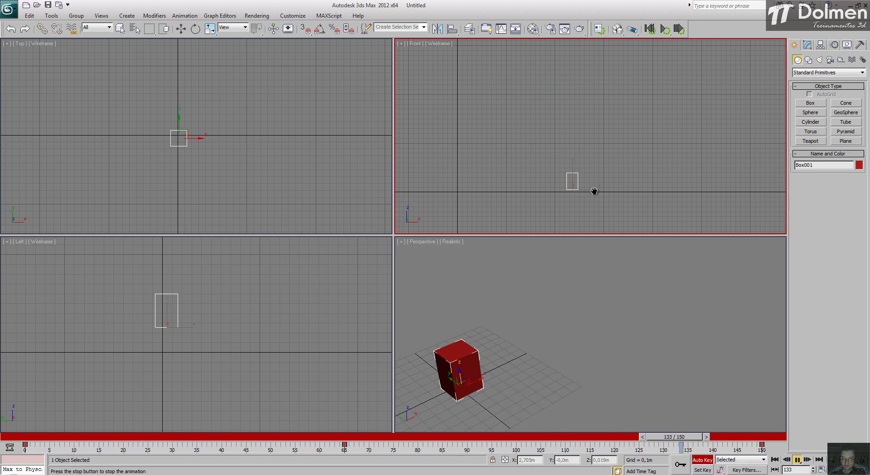
left_click(797, 460)
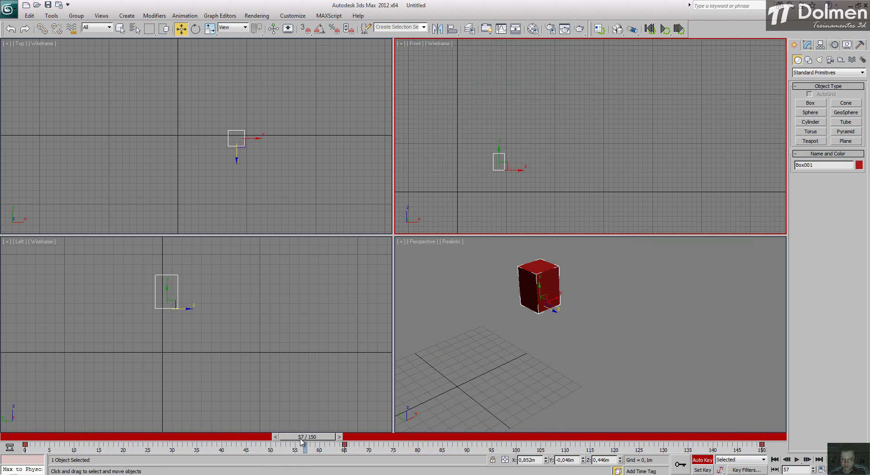
Step: Go to frame 65 and delete the box's key there
left_click_drag(301, 442, 344, 446)
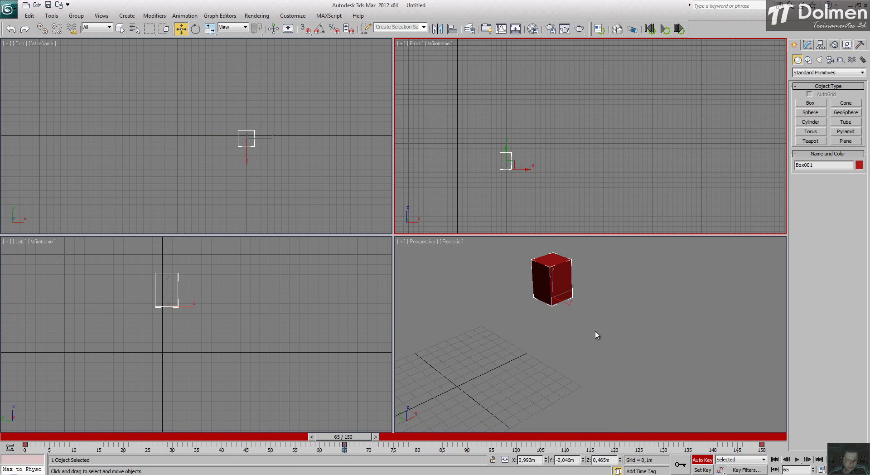
mouse_move(352, 438)
left_mouse_down()
mouse_move(780, 433)
mouse_move(342, 434)
left_mouse_up()
left_click_drag(356, 452, 341, 450)
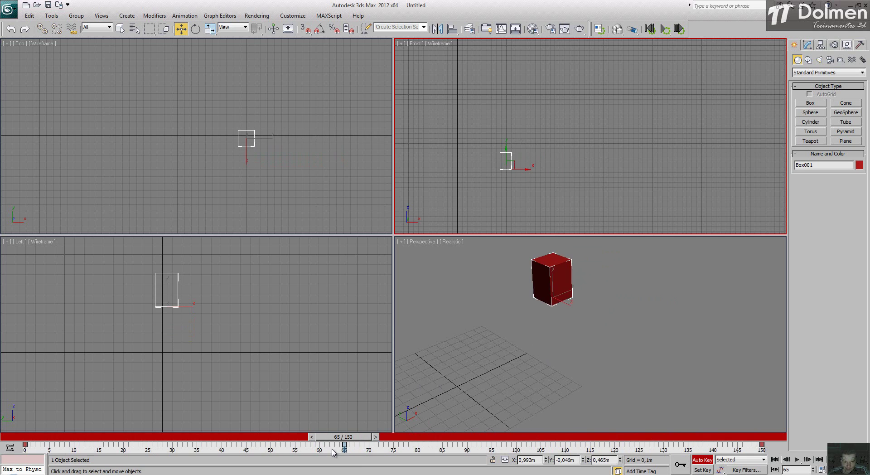
key("Delete")
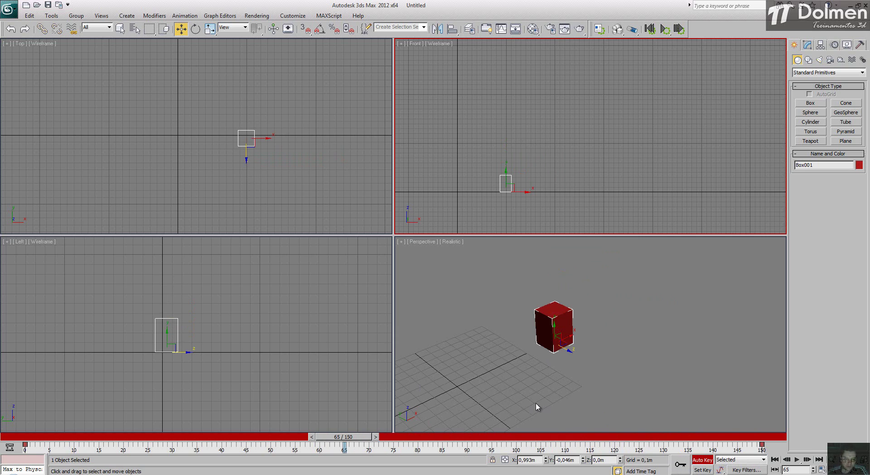
Step: Set a key for the box at frame 60, then raise it along Z to about 0.504 m at frame 150
left_click_drag(345, 437, 322, 439)
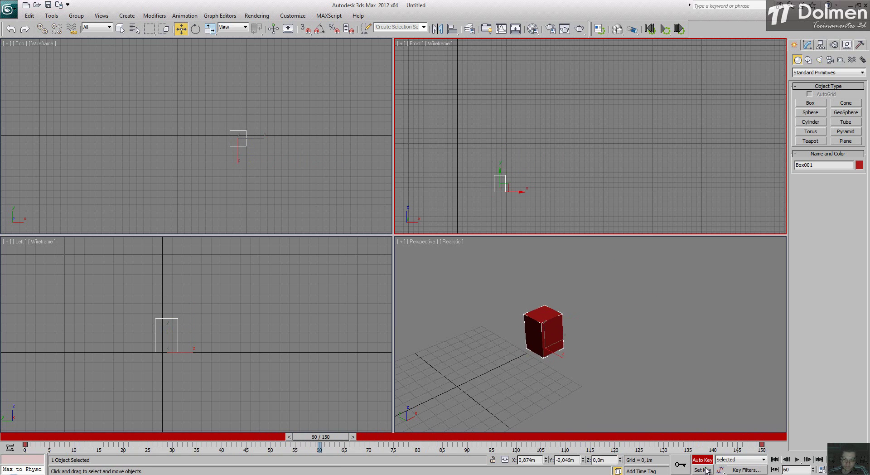
left_click(680, 464)
left_click_drag(325, 437, 756, 437)
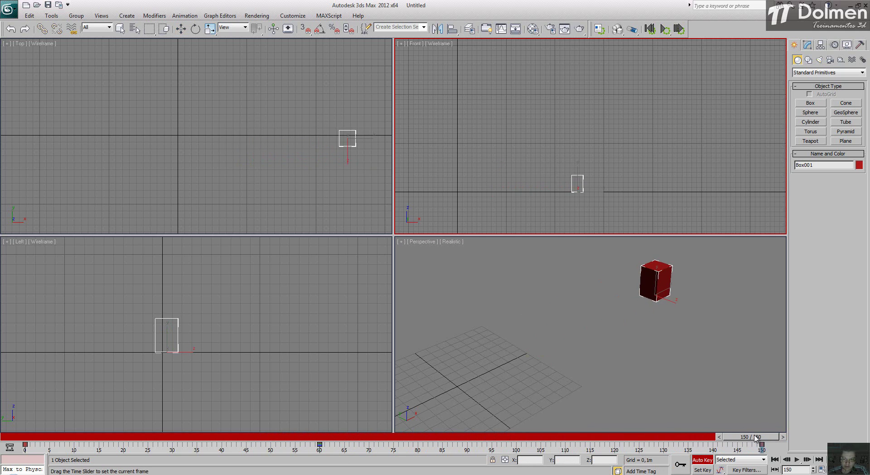
right_click(540, 156)
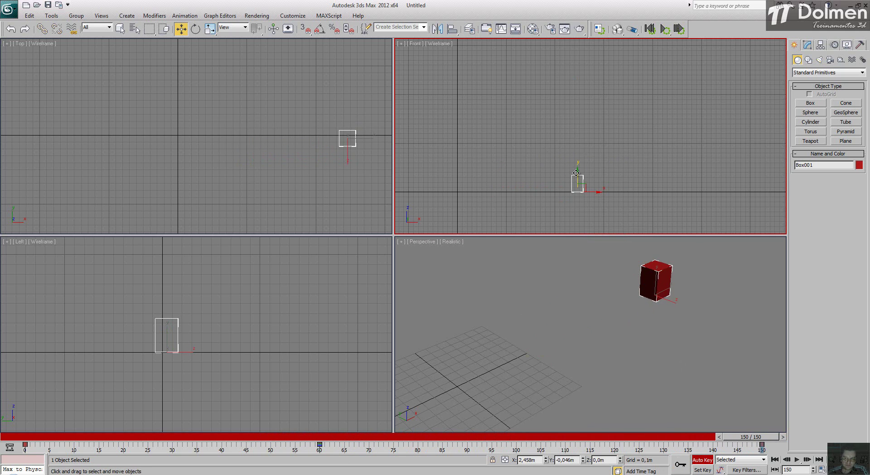
left_click_drag(576, 173, 576, 148)
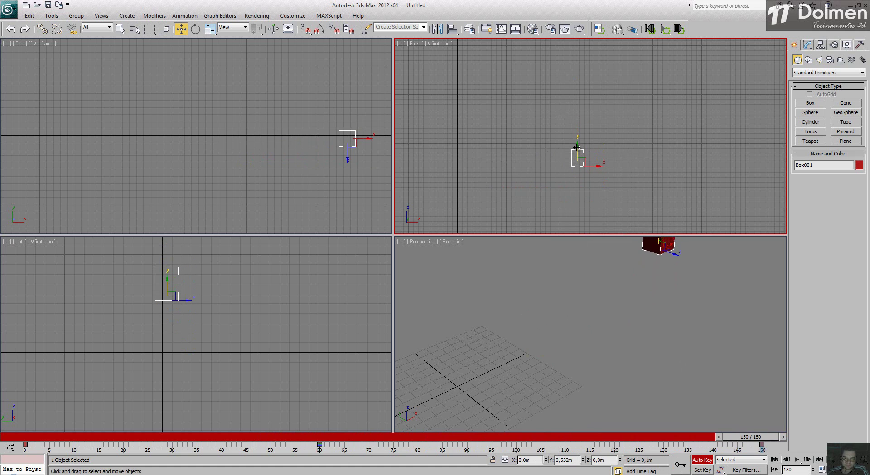
Step: Set a key for the box at frame 100 and lower it along Z to about 0.008 m
left_click_drag(761, 437, 320, 437)
key("w")
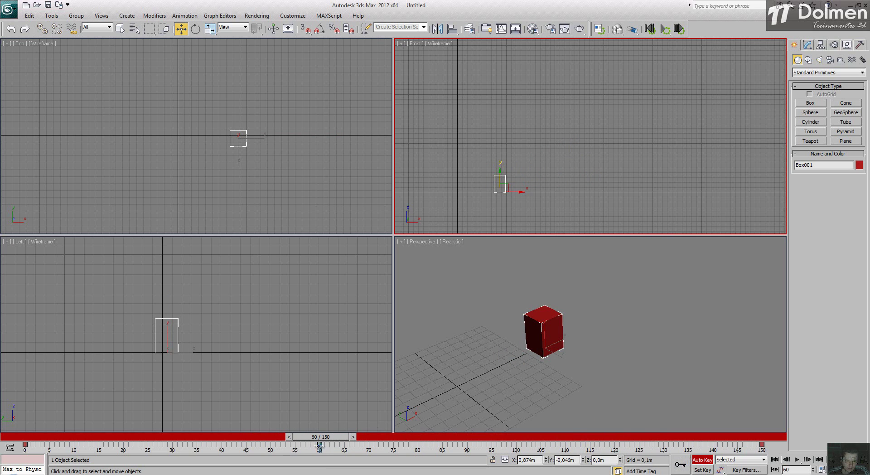
left_click_drag(320, 438, 317, 465)
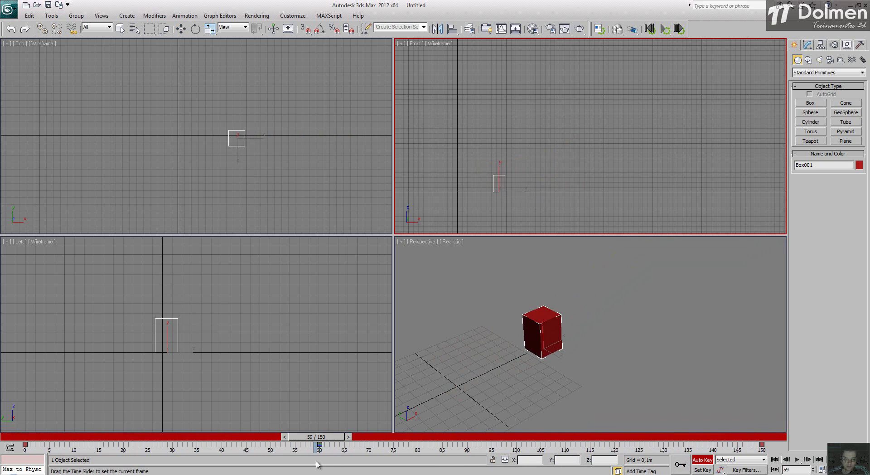
key("w")
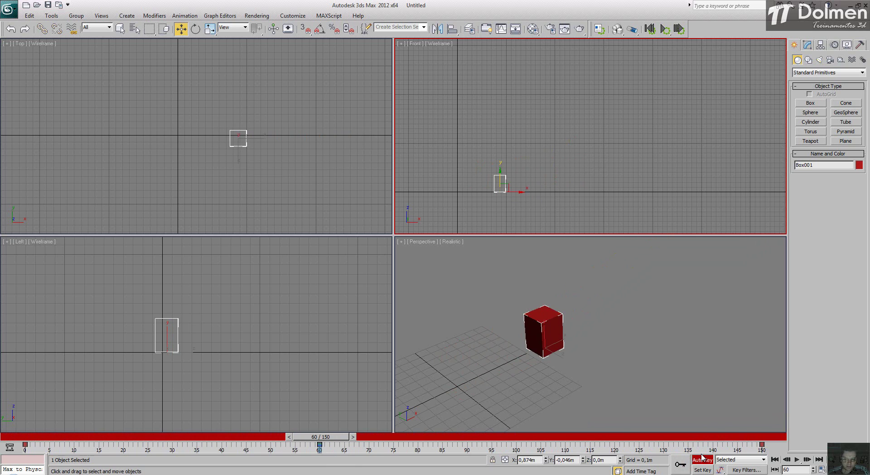
left_click_drag(328, 439, 522, 436)
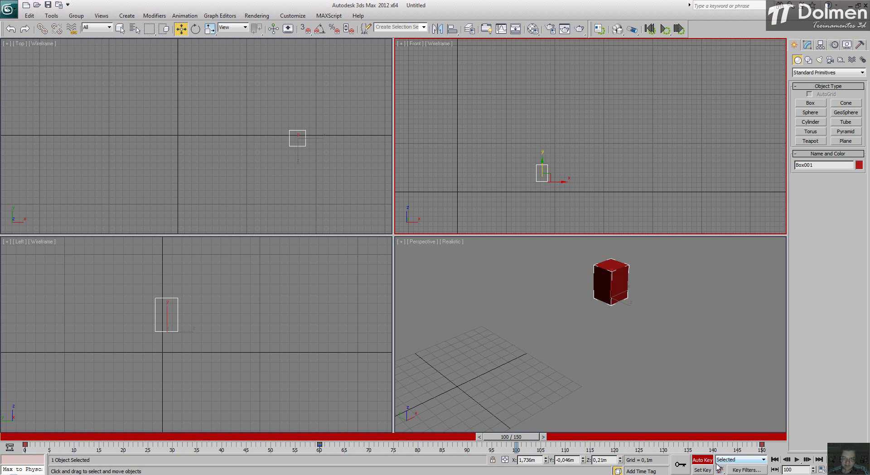
left_click(680, 465)
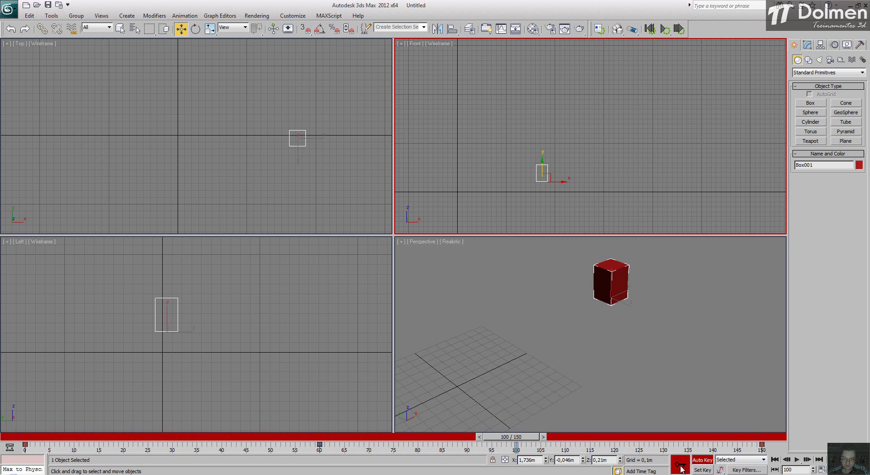
left_click_drag(541, 166, 539, 182)
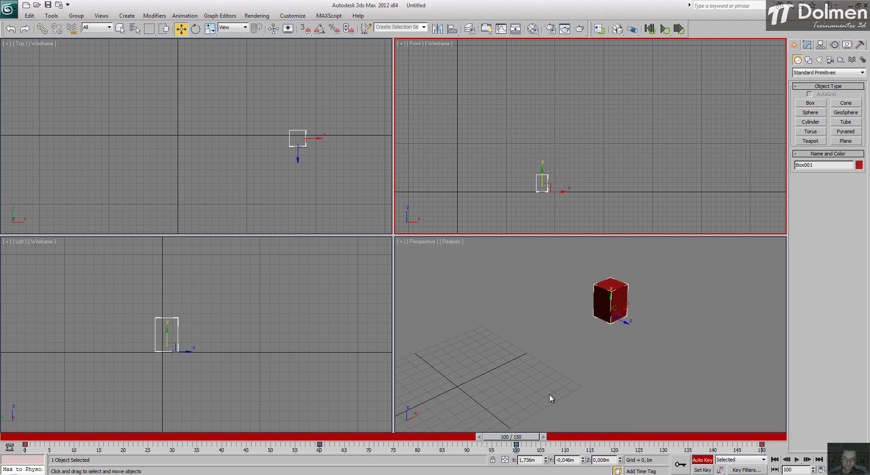
Step: Go to frame 82 and key the box raised along Z to about 0.45 m
left_click_drag(524, 439, 514, 458)
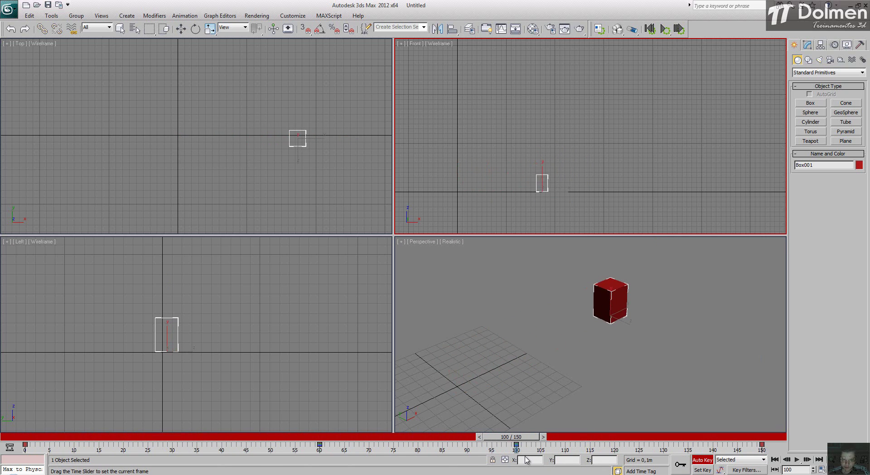
key("w")
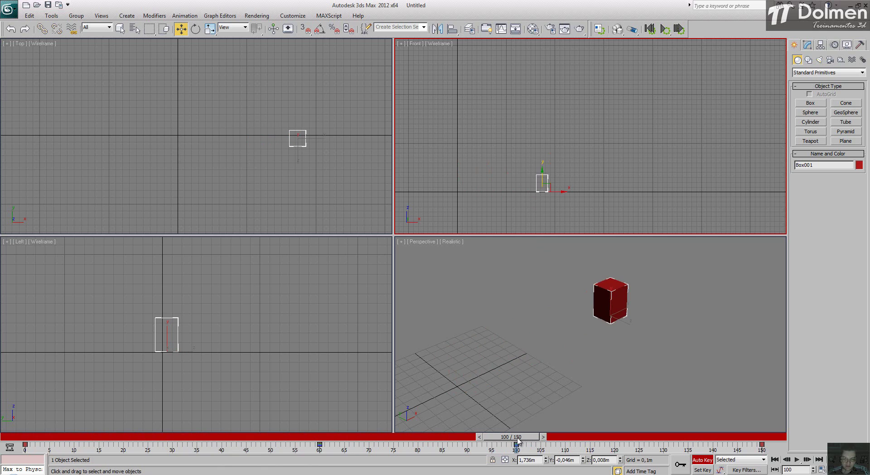
left_click_drag(517, 439, 510, 440)
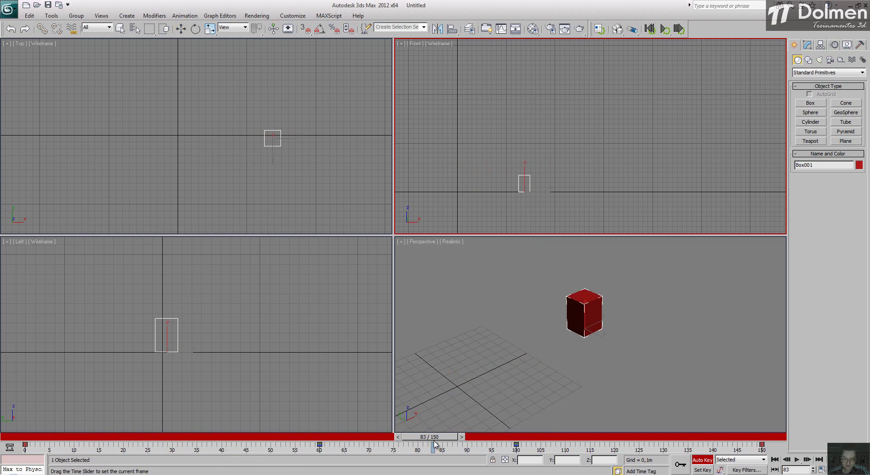
key("w")
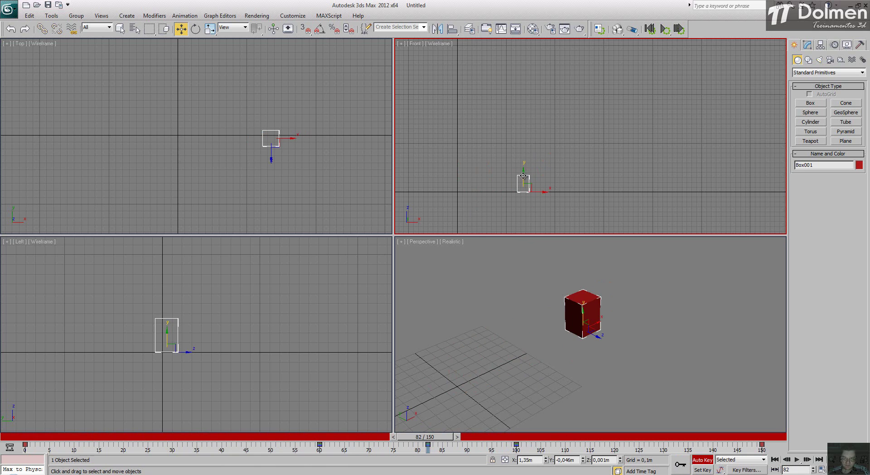
left_click_drag(523, 176, 523, 154)
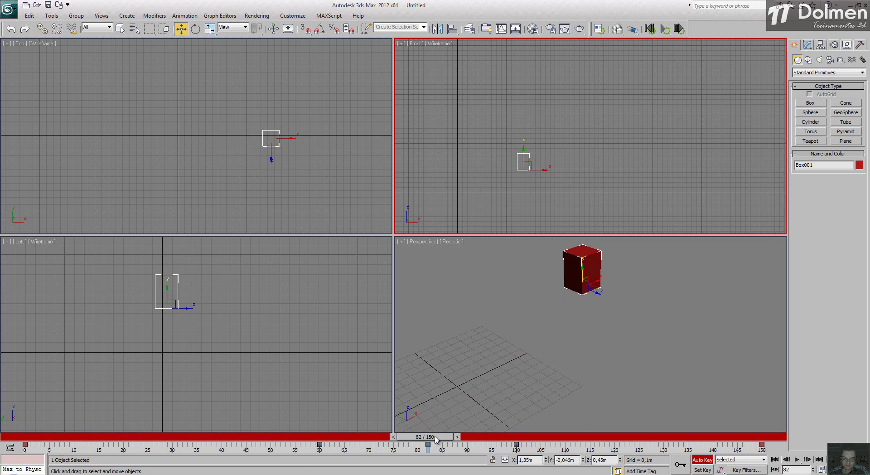
Step: Scrub the animation forward to frame 150 and back to frame 62 to review the box's up-and-down movement
left_click_drag(435, 439, 489, 437)
key("w")
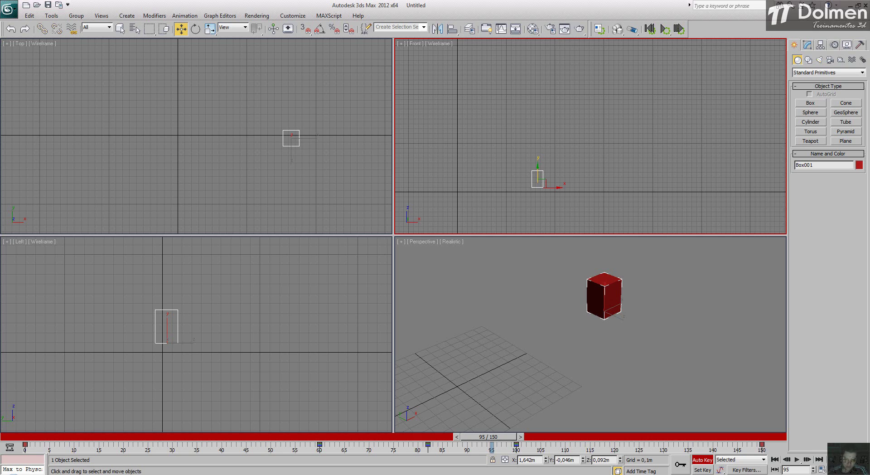
left_click_drag(483, 436, 716, 471)
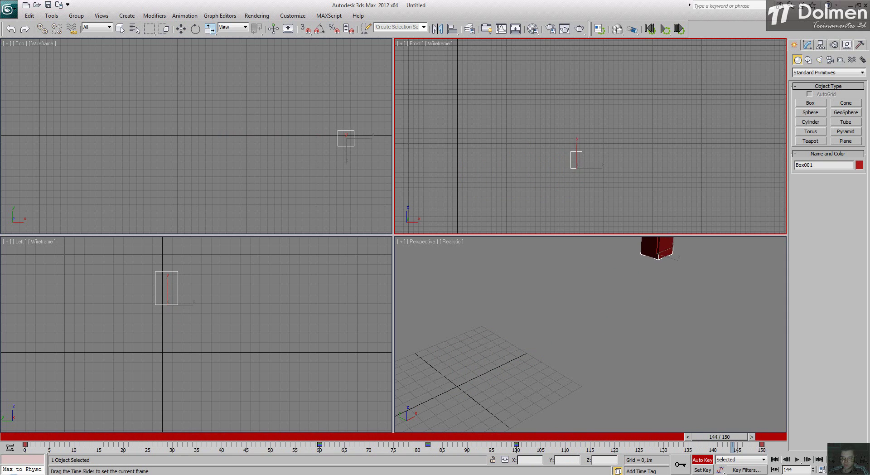
left_click_drag(719, 436, 756, 471)
key("w")
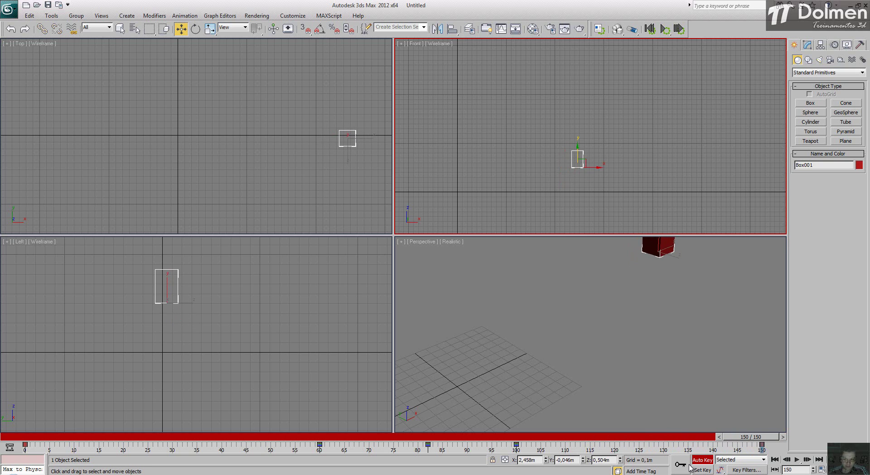
key("q")
left_click_drag(738, 435, 329, 436)
key("w")
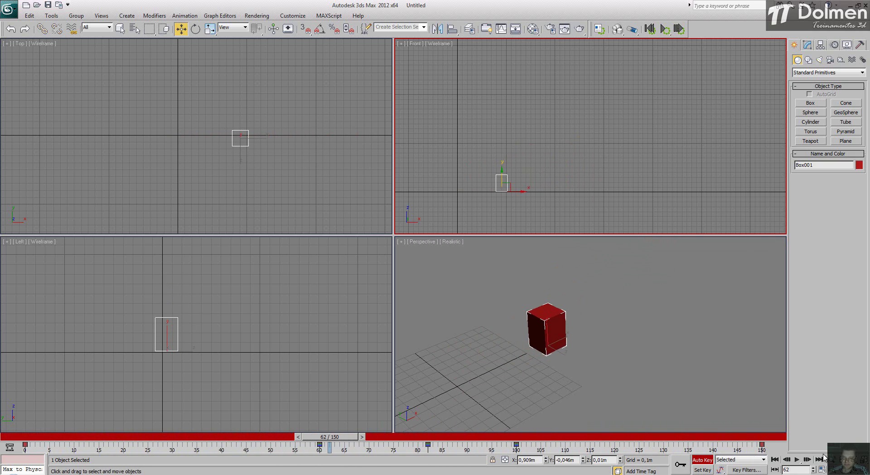
Step: Turn off Auto Key, activate the Perspective viewport, and open the Mini Curve Editor at the box's position tracks
left_click(703, 460)
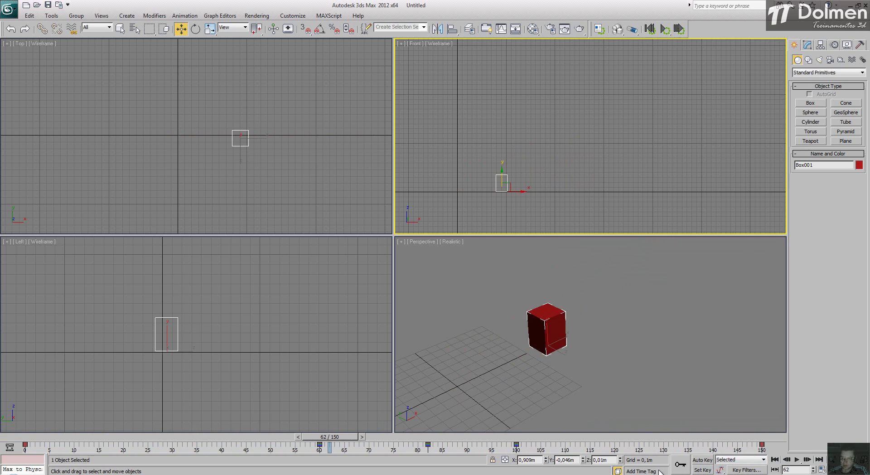
right_click(469, 284)
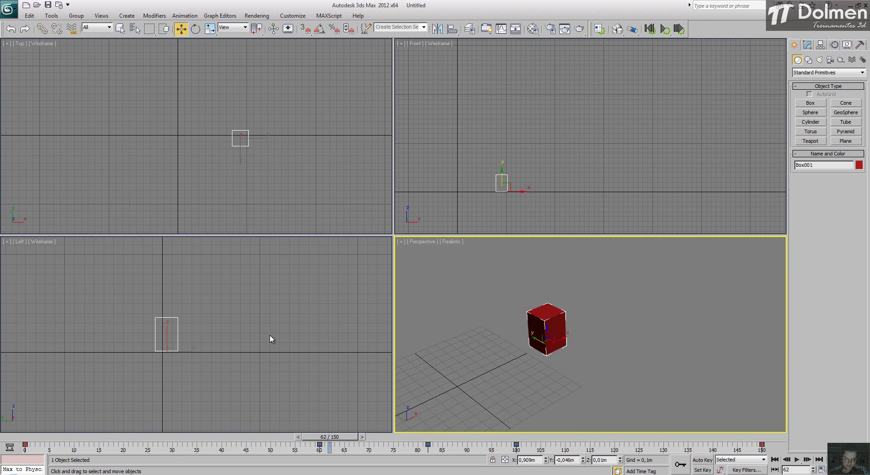
left_click(10, 447)
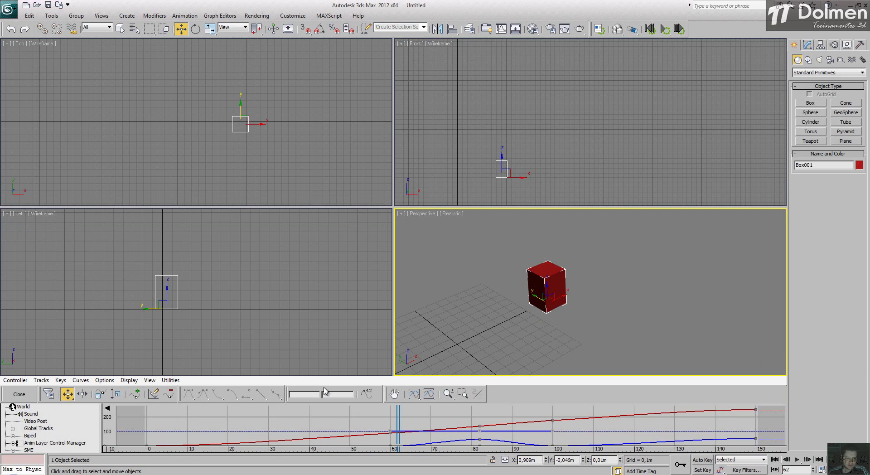
scroll(457, 432, "down", 3)
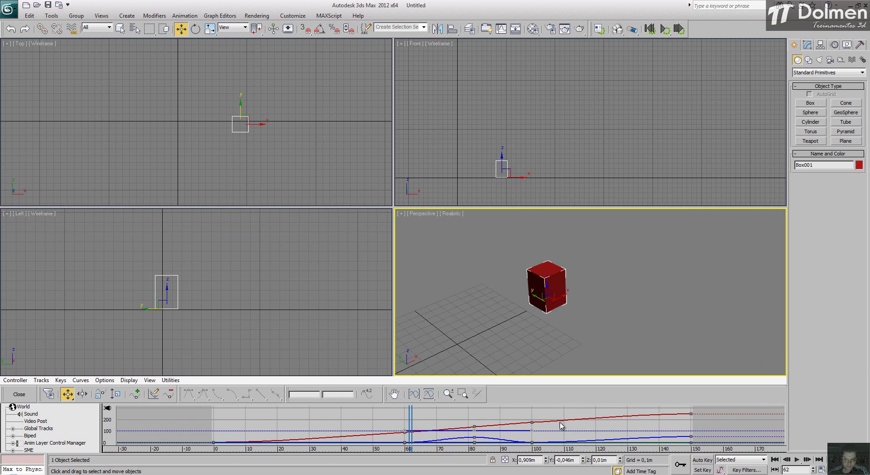
left_click_drag(69, 433, 75, 306)
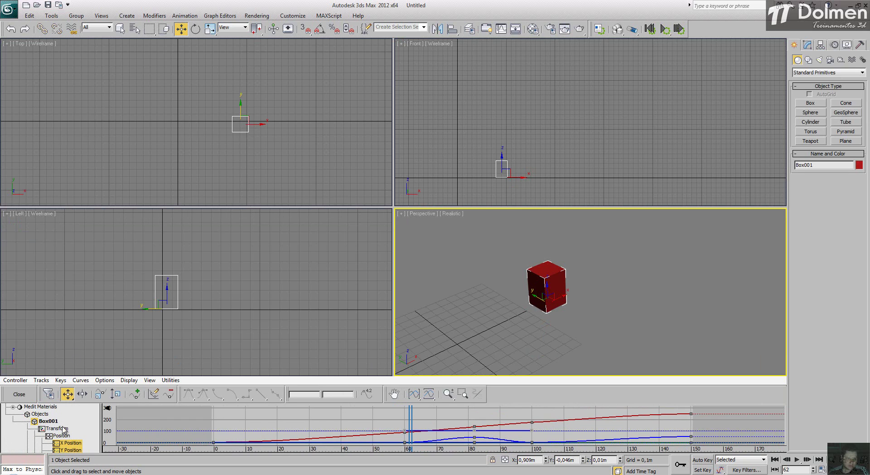
mouse_move(82, 421)
left_mouse_down()
mouse_move(83, 343)
mouse_move(82, 413)
mouse_move(77, 406)
left_mouse_up()
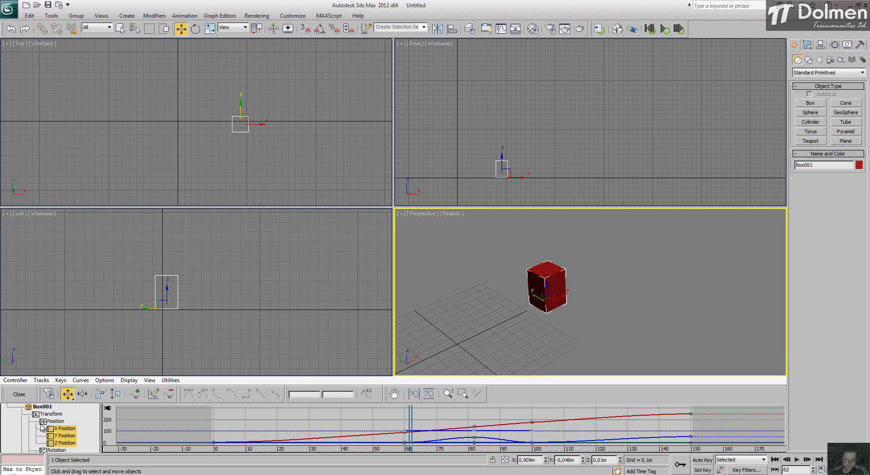
Step: Examine the box's X, Y and Z Position curves one at a time, ending on X Position
left_click(66, 428)
left_click(63, 436)
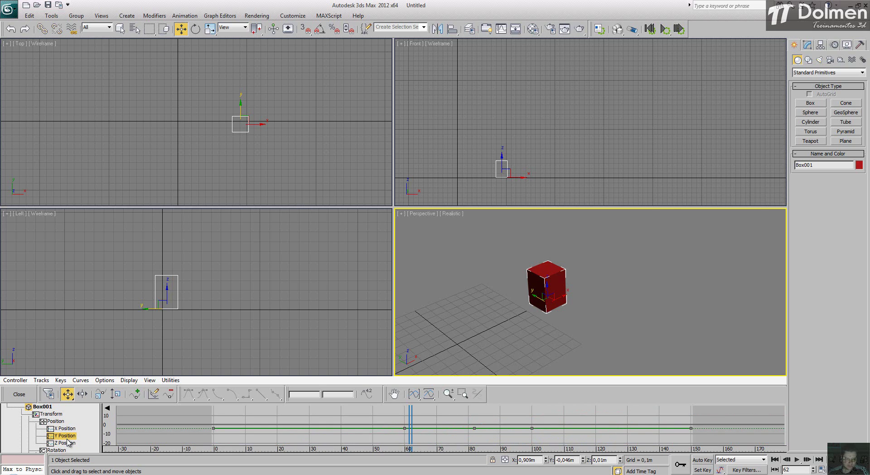
left_click(65, 442)
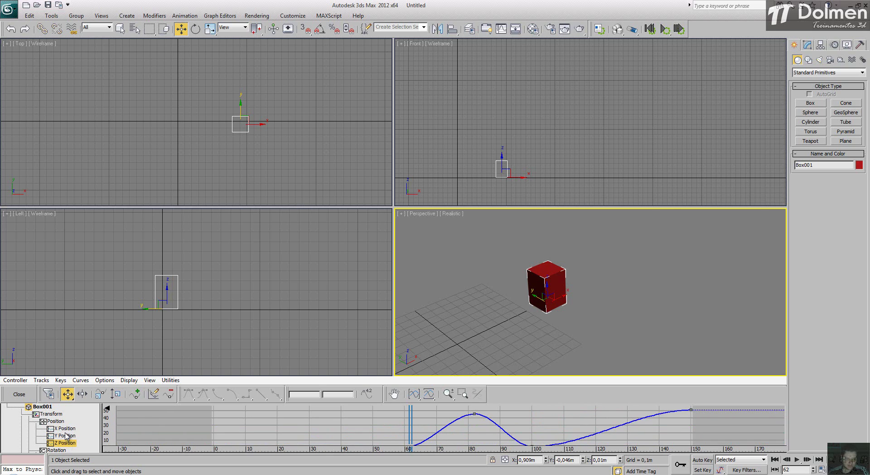
left_click(63, 428)
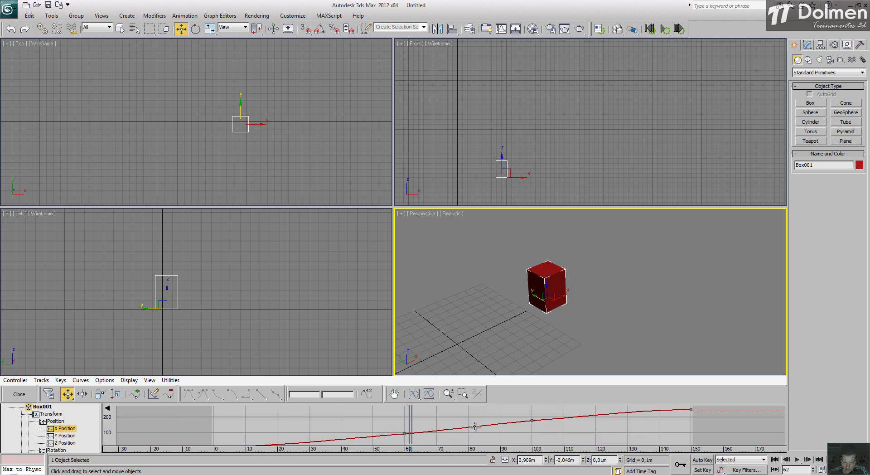
Step: Examine the box's X, Y and Z Position curves again across the full frame range, ending on Z Position
scroll(514, 428, "down", 3)
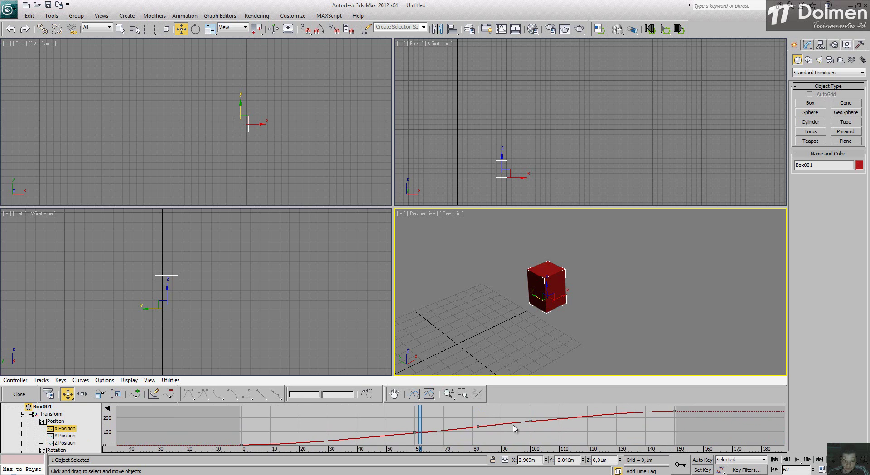
scroll(470, 436, "down", 1)
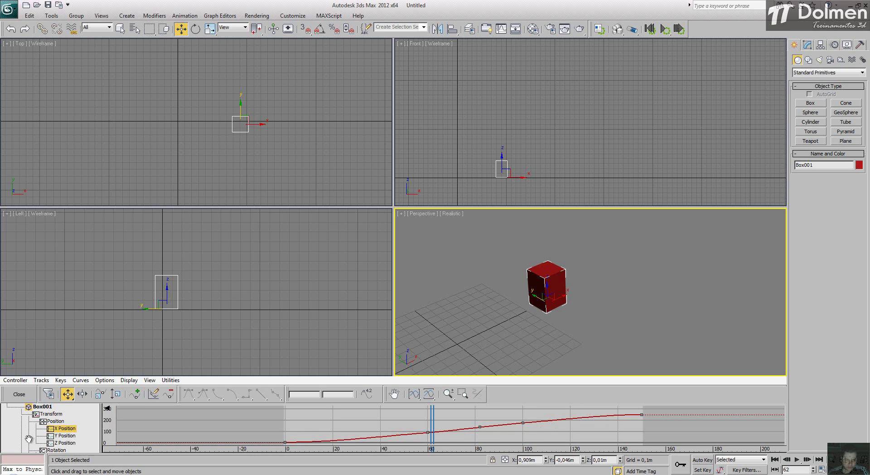
left_click(63, 436)
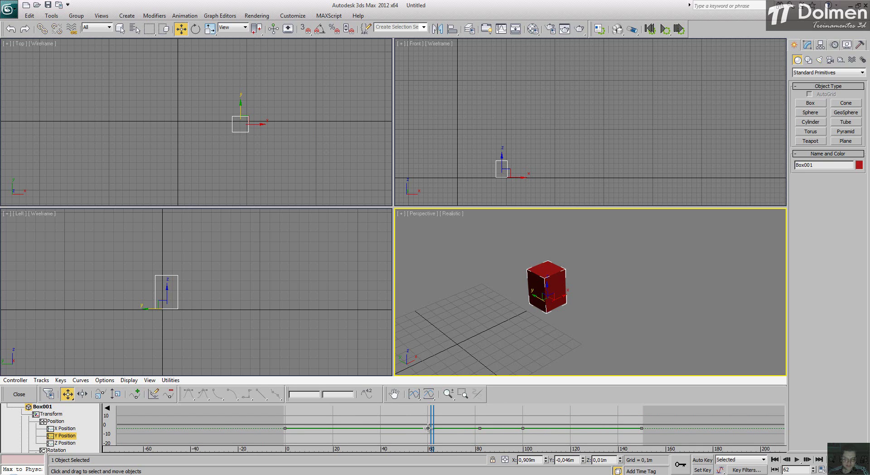
left_click(64, 443)
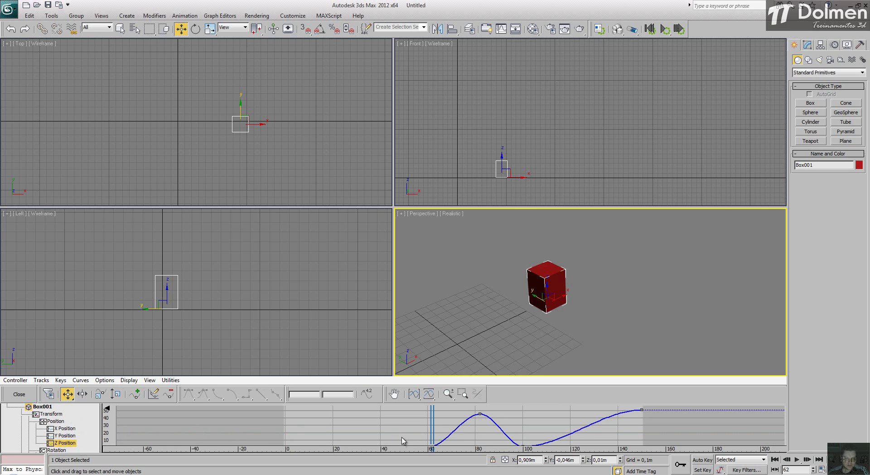
scroll(410, 439, "down", 2)
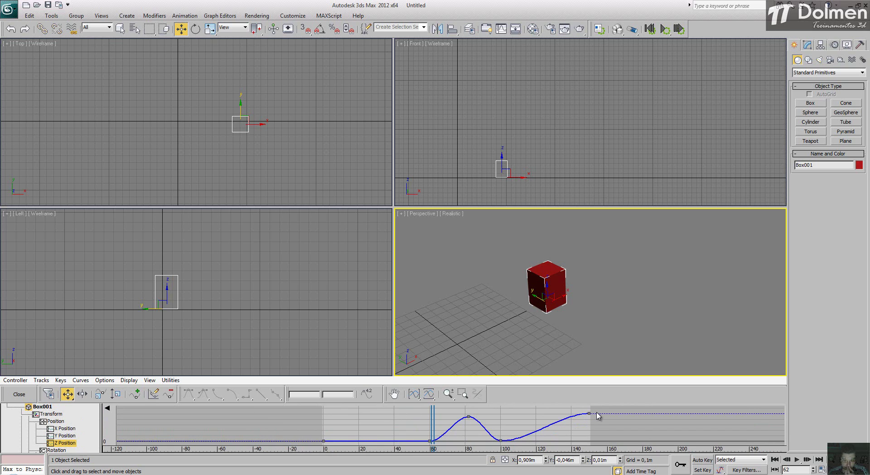
scroll(41, 430, "down", 1)
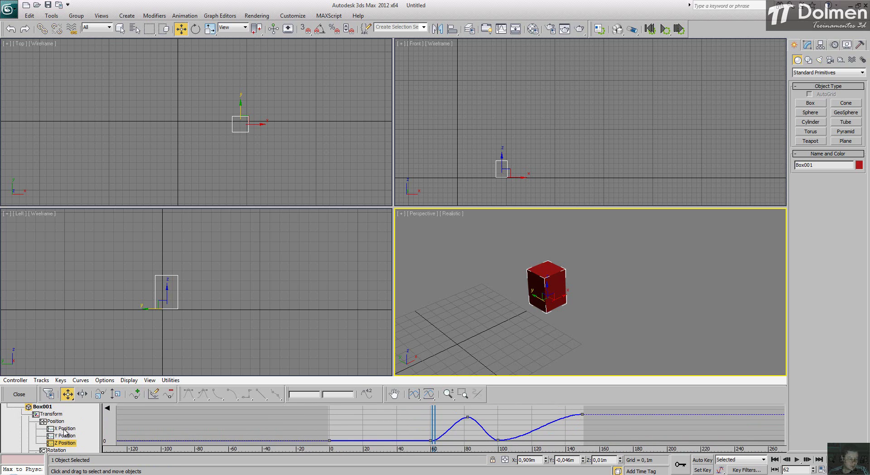
scroll(89, 429, "down", 1)
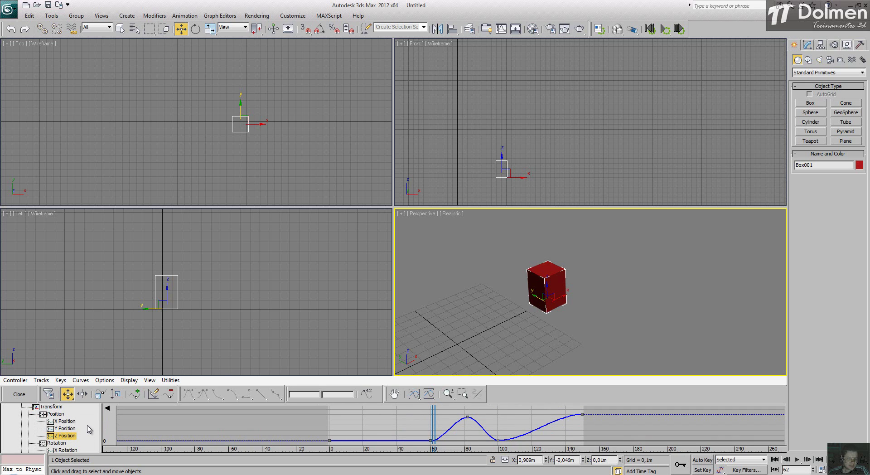
scroll(89, 429, "up", 1)
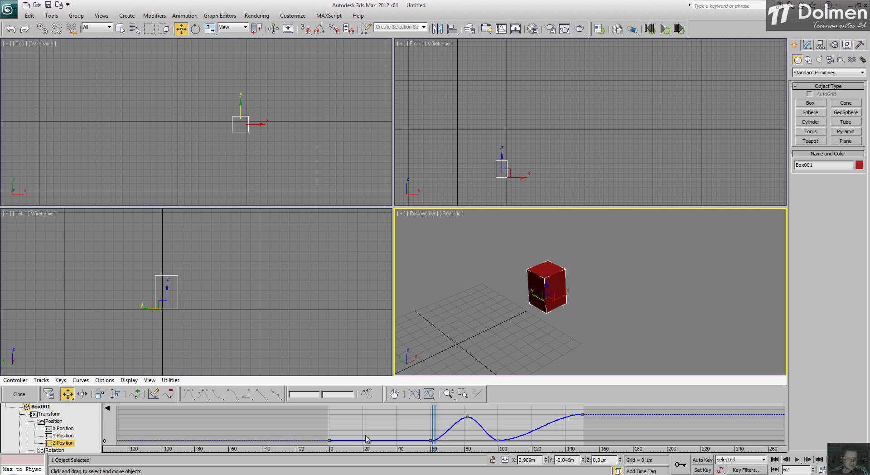
Step: Examine the box's Rotation track and its Scale curve in the Mini Curve Editor
scroll(91, 428, "down", 4)
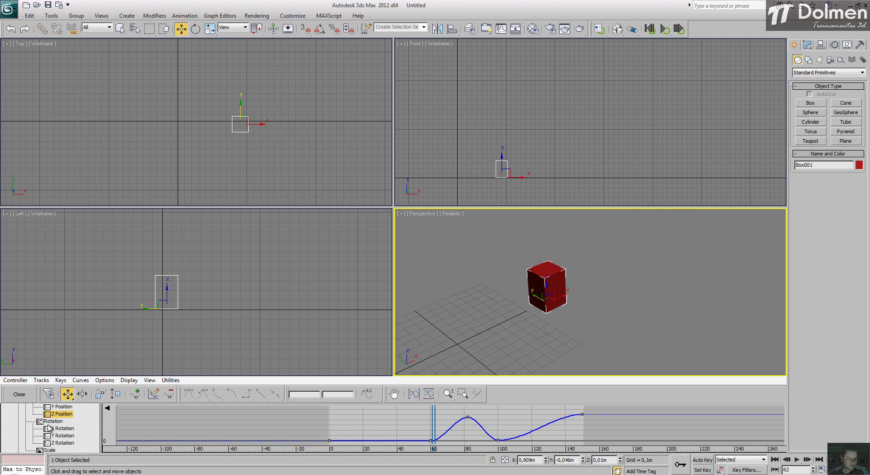
left_click(51, 423)
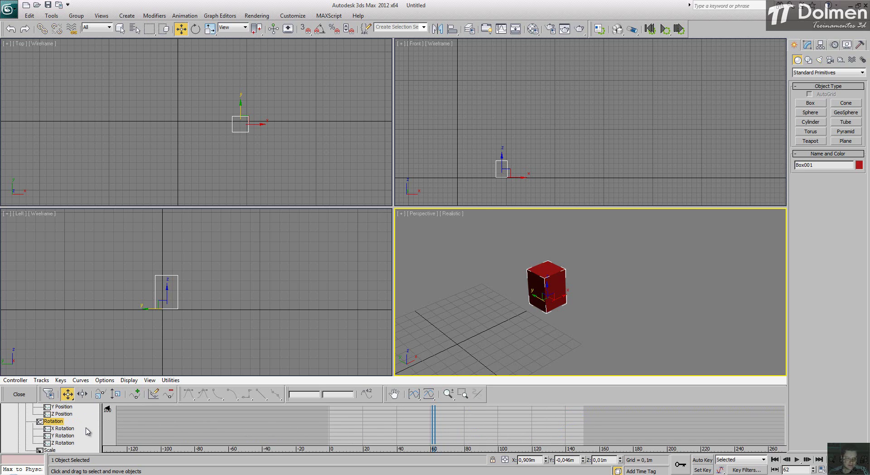
scroll(86, 430, "down", 3)
left_click(51, 428)
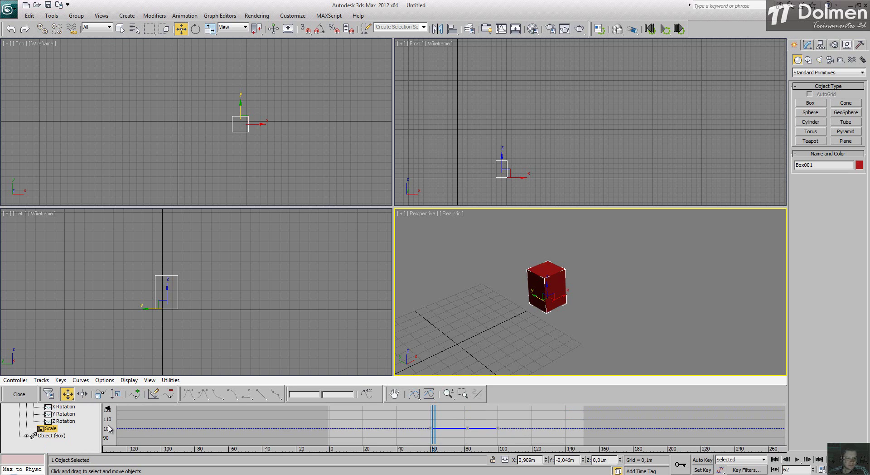
scroll(87, 428, "up", 1)
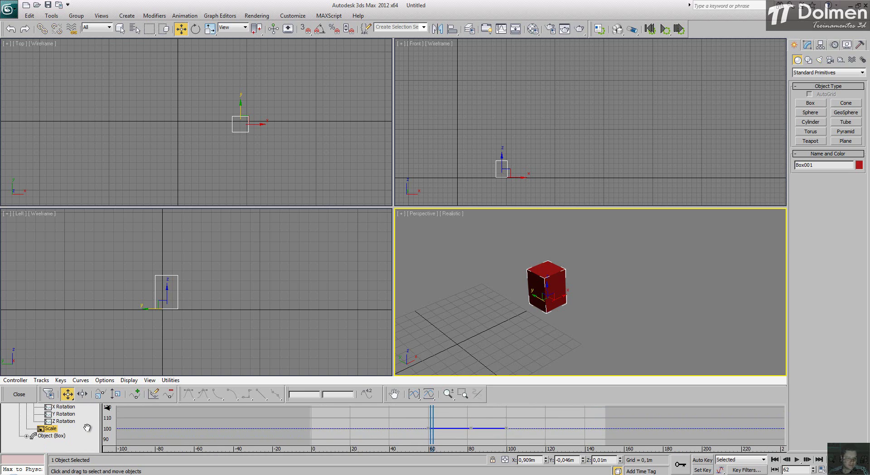
scroll(87, 428, "up", 5)
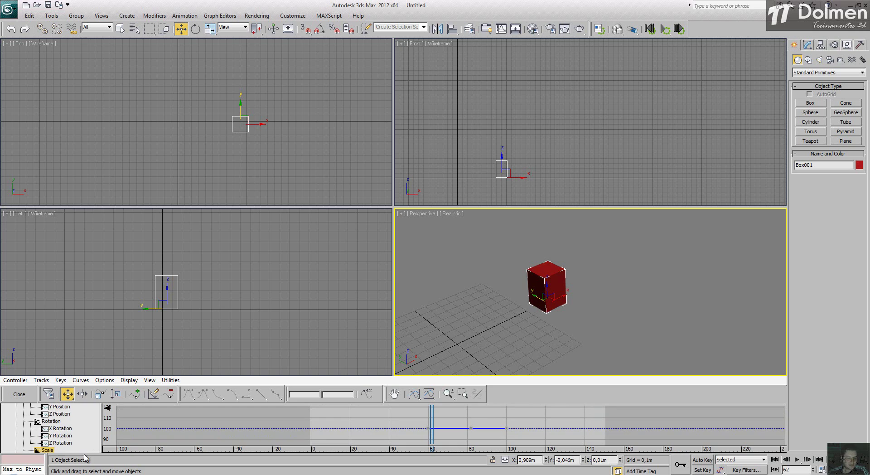
Step: On the X Position curve, raise the key at frame 60 to a value of about 108.4
left_click(58, 428)
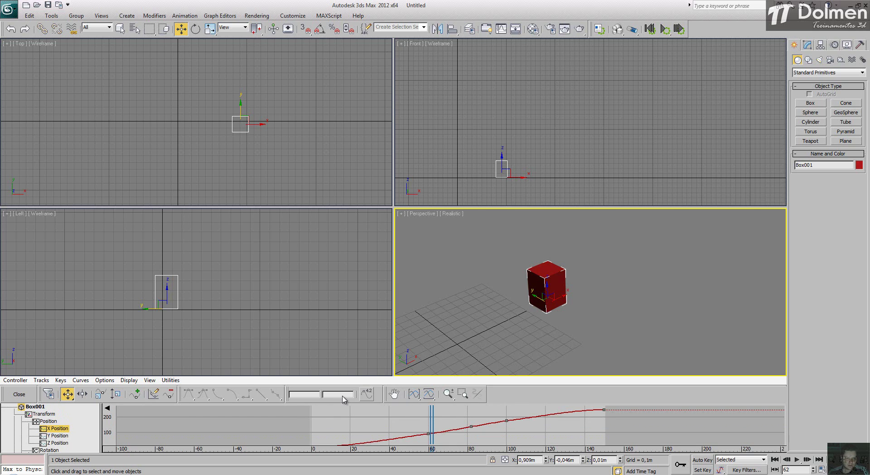
mouse_move(428, 435)
left_mouse_down()
mouse_move(428, 423)
mouse_move(427, 434)
left_mouse_up()
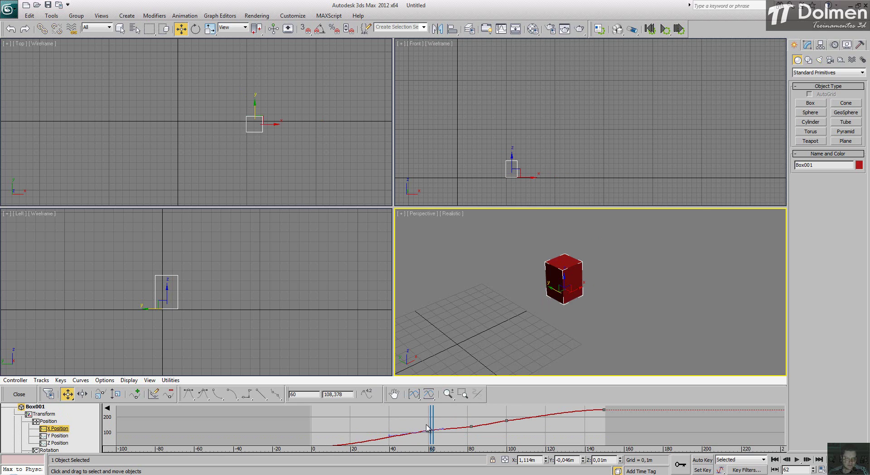
left_click(426, 424)
Step: On the Z Position curve, lower the last key at frame 150 to a value of about -0.34
left_click(57, 442)
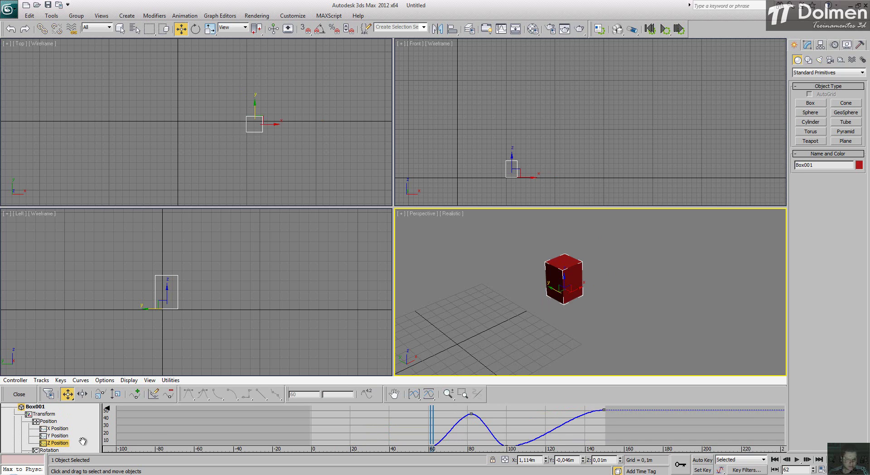
scroll(467, 430, "down", 2)
scroll(480, 434, "down", 2)
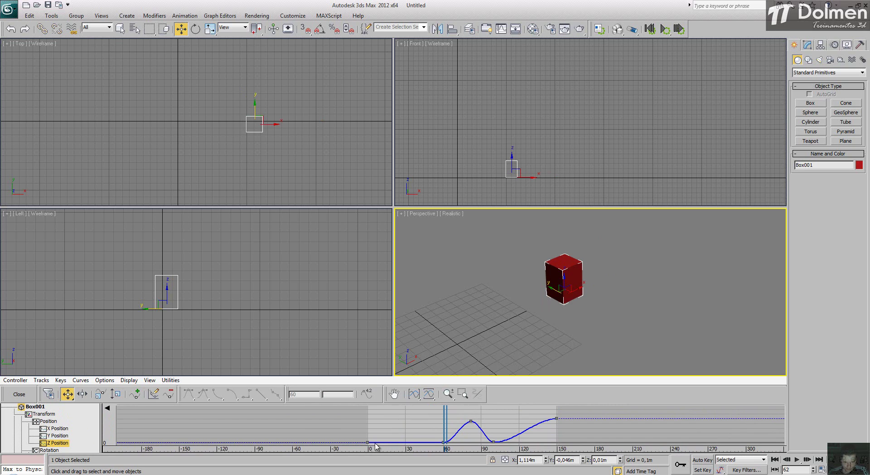
left_click(556, 417)
left_click_drag(556, 420, 556, 442)
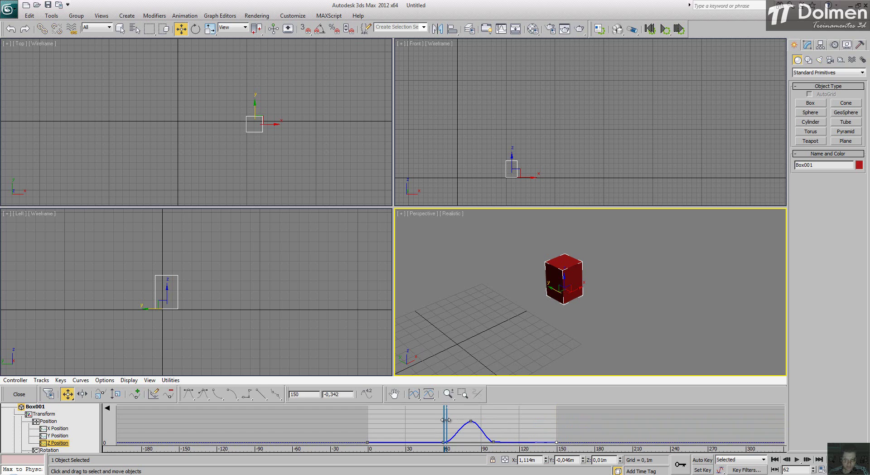
Step: Scrub the animation back to frame 15 and forward to frame 110 to review the box's motion
mouse_move(446, 419)
left_mouse_down()
mouse_move(470, 420)
mouse_move(439, 421)
left_mouse_up()
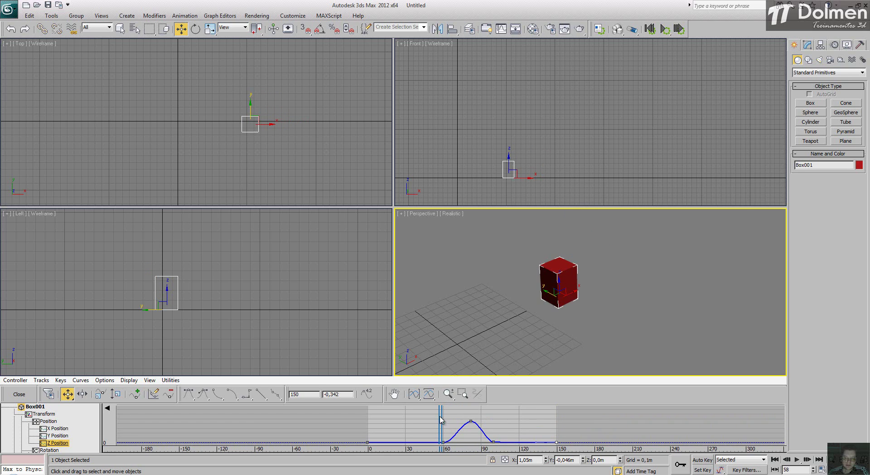
left_click_drag(441, 416, 387, 419)
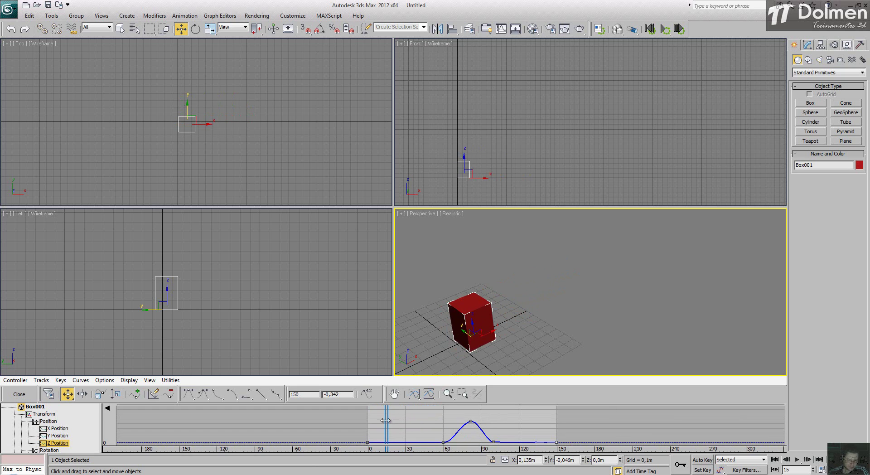
left_click_drag(386, 420, 439, 423)
left_click_drag(453, 421, 508, 432)
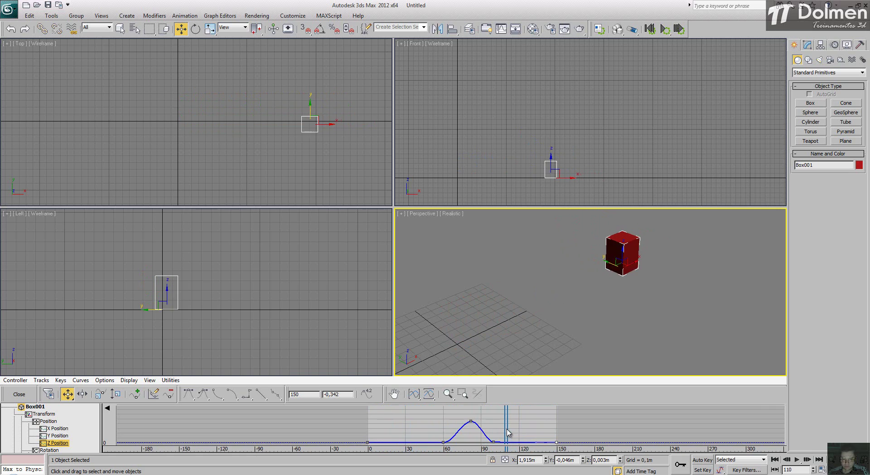
Step: Pull down the incoming tangent of the Z Position key at frame 60 and scrub back to the animation's start
left_click(443, 442)
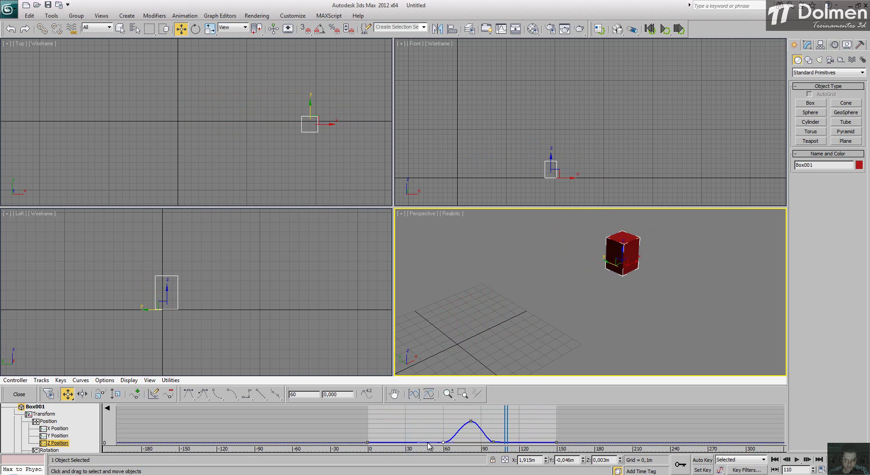
left_click_drag(418, 441, 417, 458)
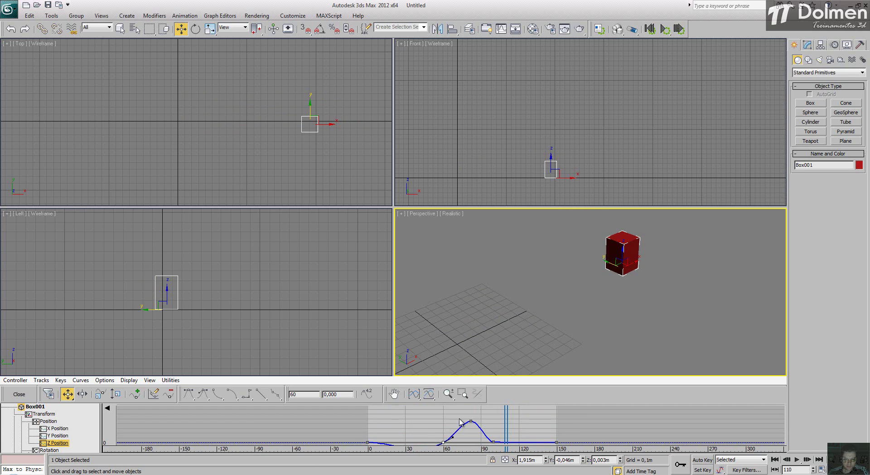
scroll(460, 421, "down", 4)
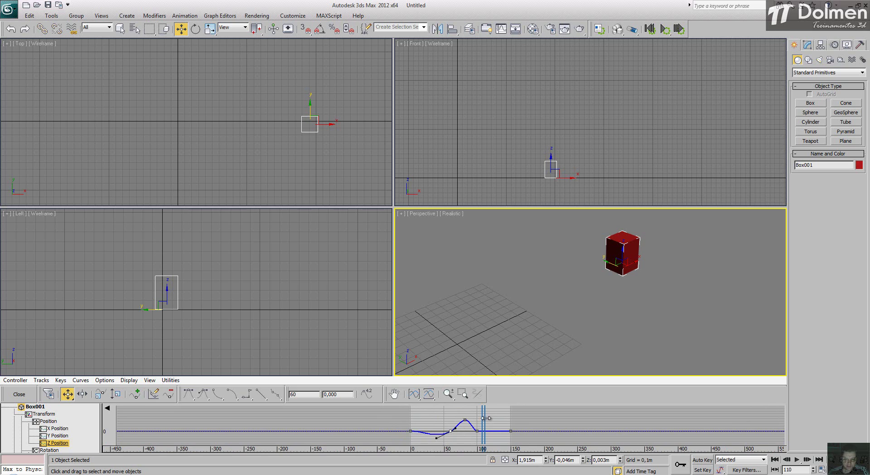
left_click_drag(483, 415, 407, 424)
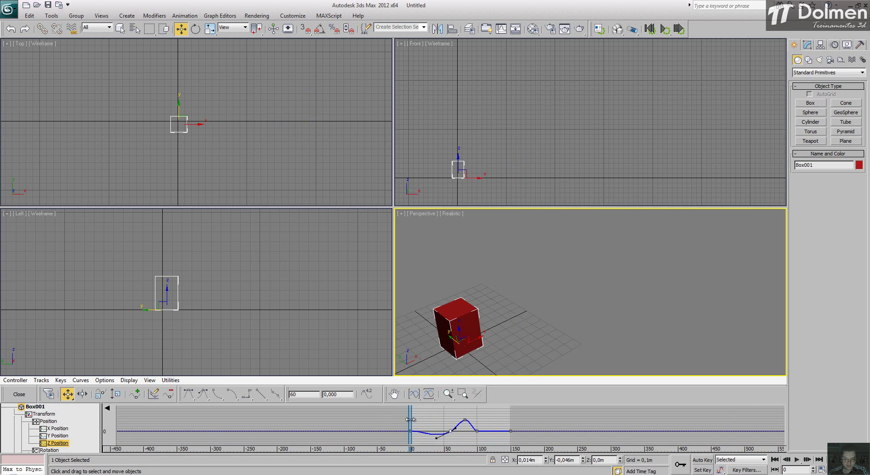
Step: Move the Z Position key at frame 100 to about frame 109, value 0.84, and tilt its tangent upward on the outgoing side
left_click_drag(410, 420, 479, 430)
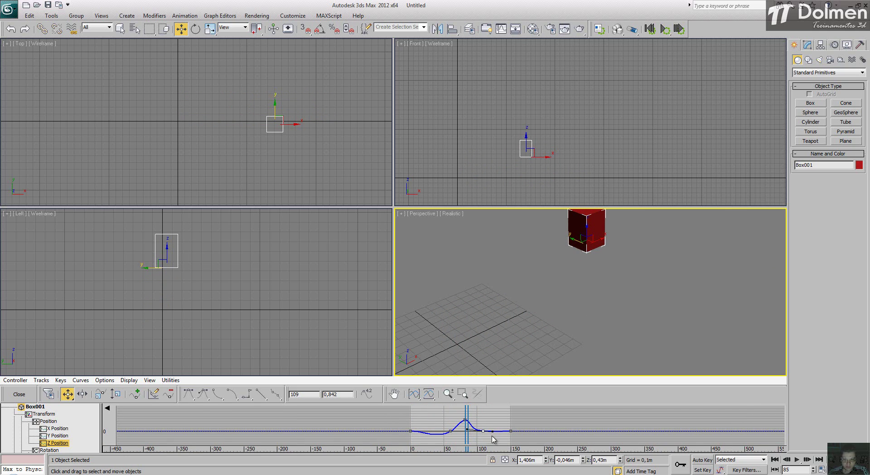
scroll(472, 431, "up", 3)
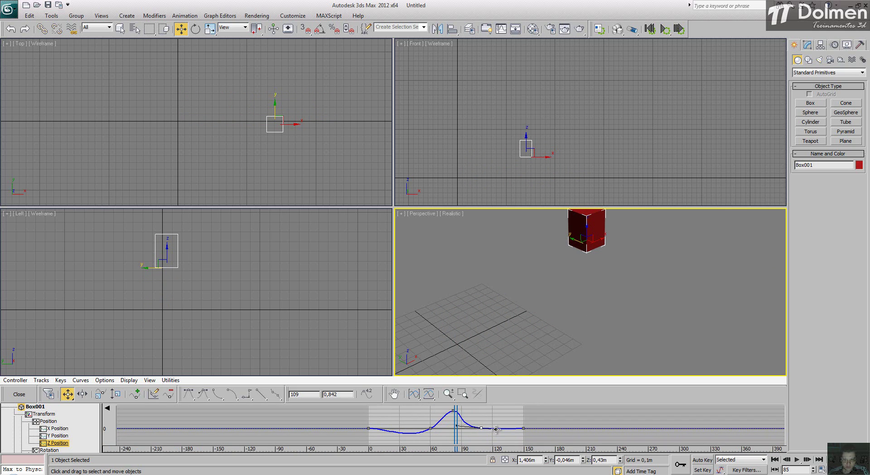
left_click_drag(496, 428, 496, 427)
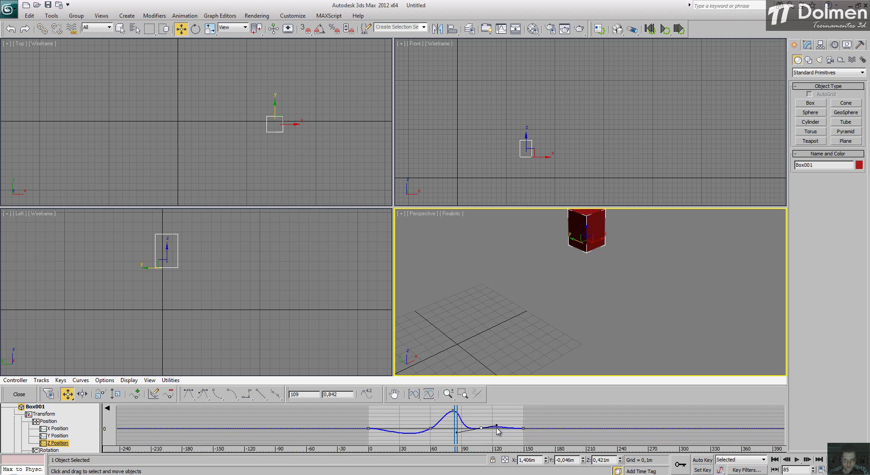
Step: Raise the incoming tangent of the Z Position peak at frame 82 and shift the following key to frame 112
left_click(452, 410)
left_click_drag(445, 411, 484, 428)
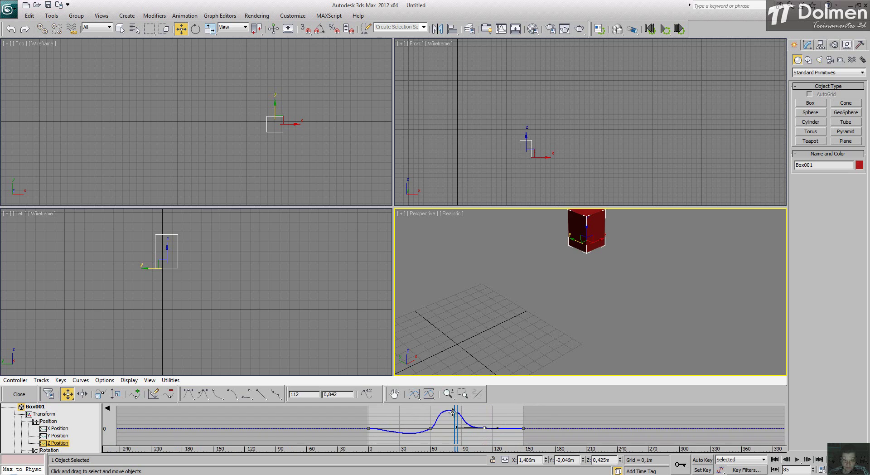
Step: Select the Z Position key at frame 82, scrub to frame 55, and look at the available auto tangent types
left_click(453, 410)
left_click_drag(434, 407, 425, 433)
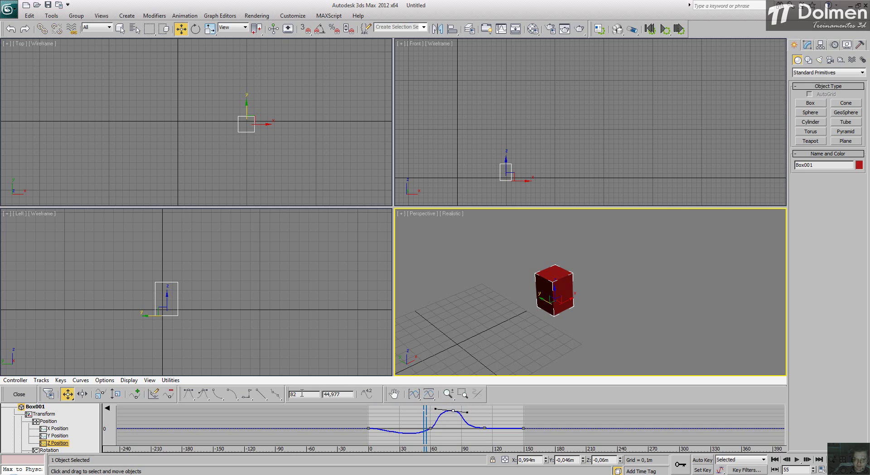
left_click(192, 399)
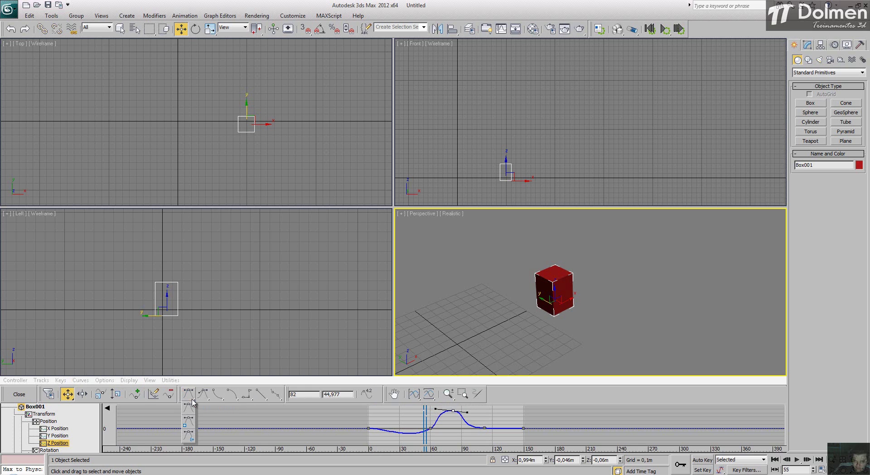
left_click(220, 417)
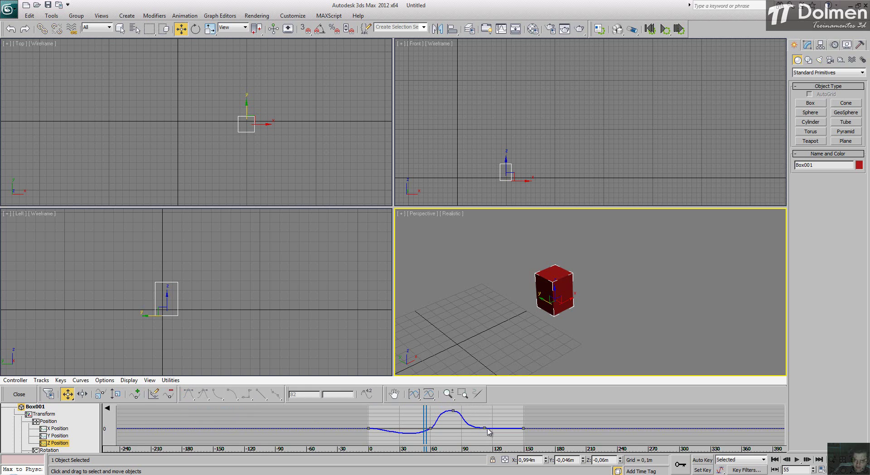
Step: Level the incoming tangent of the Z Position key at frame 60 so the curve runs flat before it
left_click(429, 429)
left_click_drag(410, 436, 410, 430)
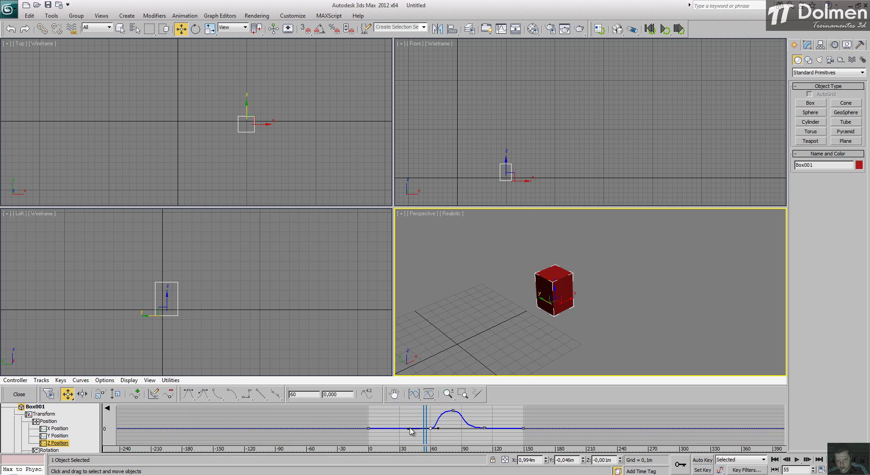
Step: Lower the Z Position peak at frame 82, drop the next key below zero, and raise the frame 150 key to about 33.4
left_click(453, 411)
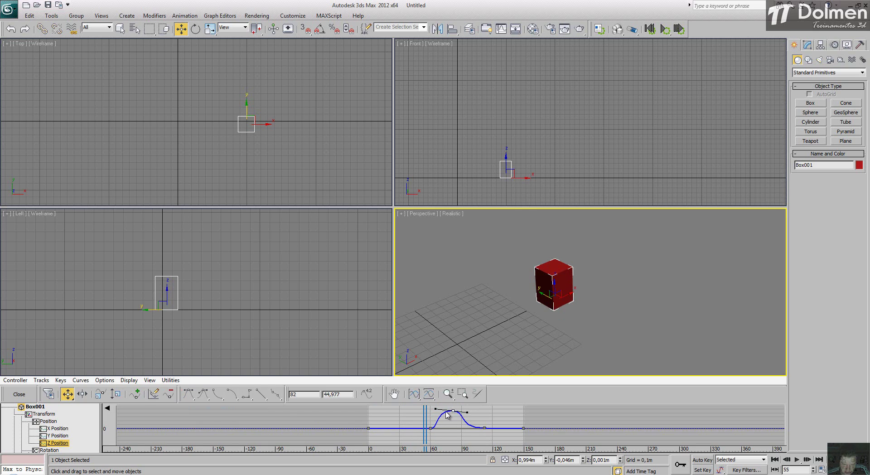
left_click_drag(438, 409, 524, 415)
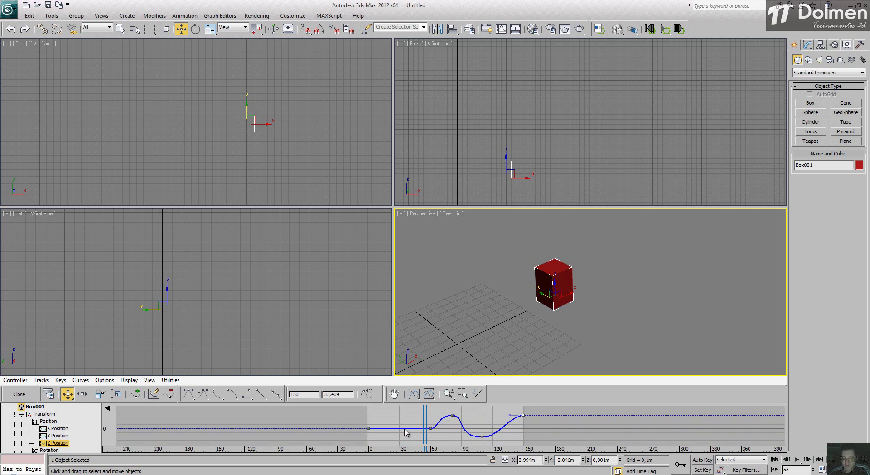
Step: Insert a new key at frame 26 on the box's flat Z Position curve section
left_click(82, 393)
right_click(390, 431)
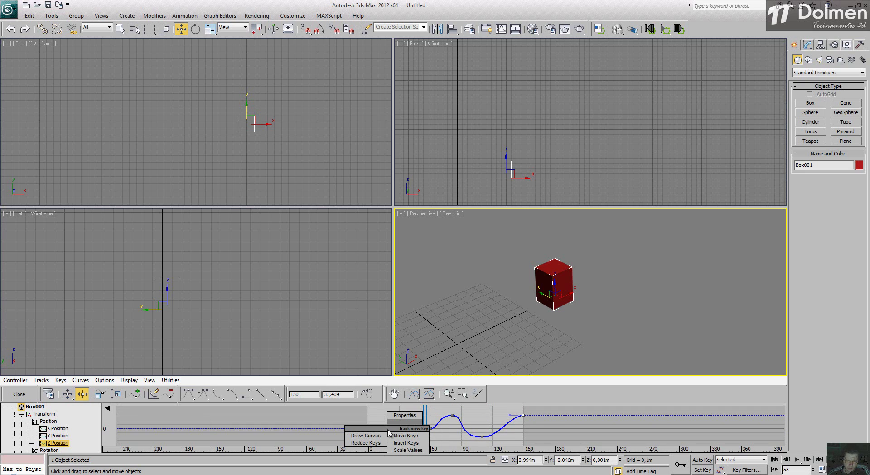
left_click(362, 419)
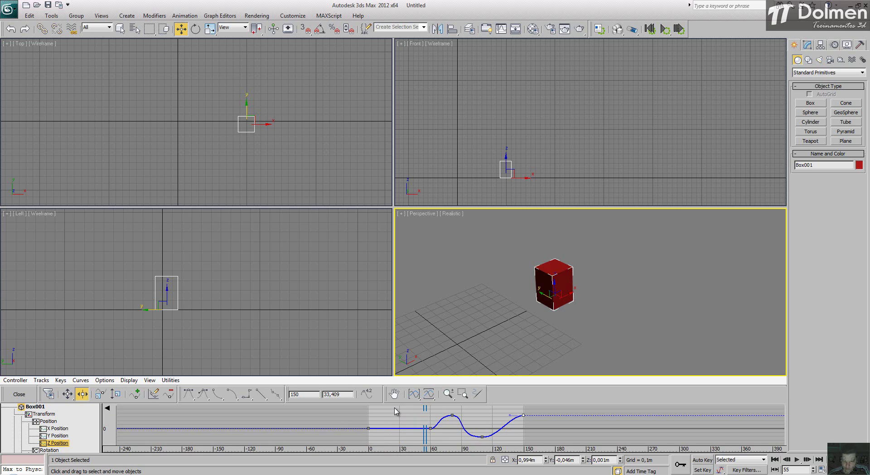
left_click(67, 393)
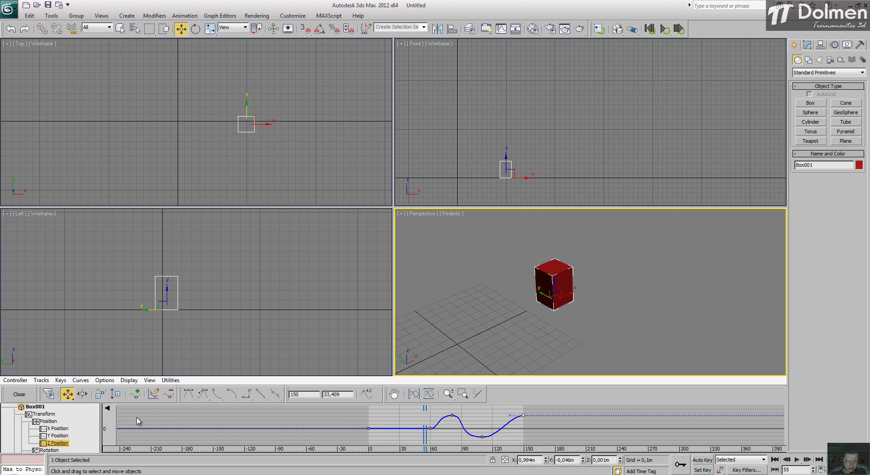
right_click(395, 432)
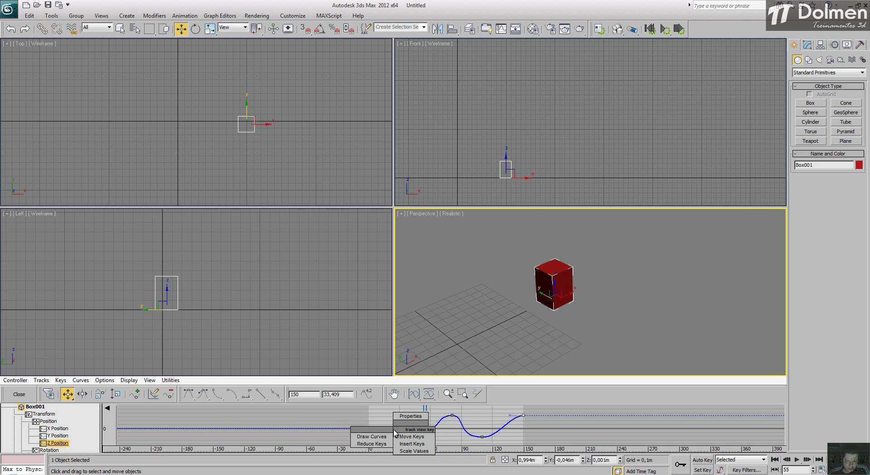
left_click(426, 443)
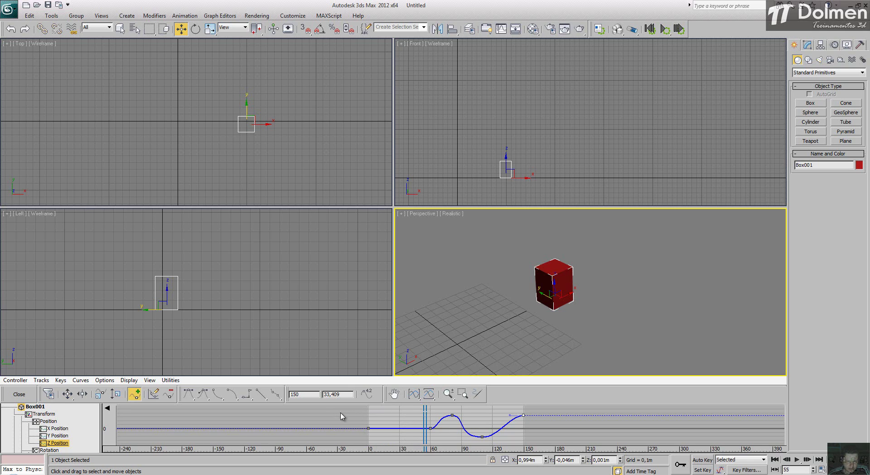
left_click(395, 429)
left_click(67, 394)
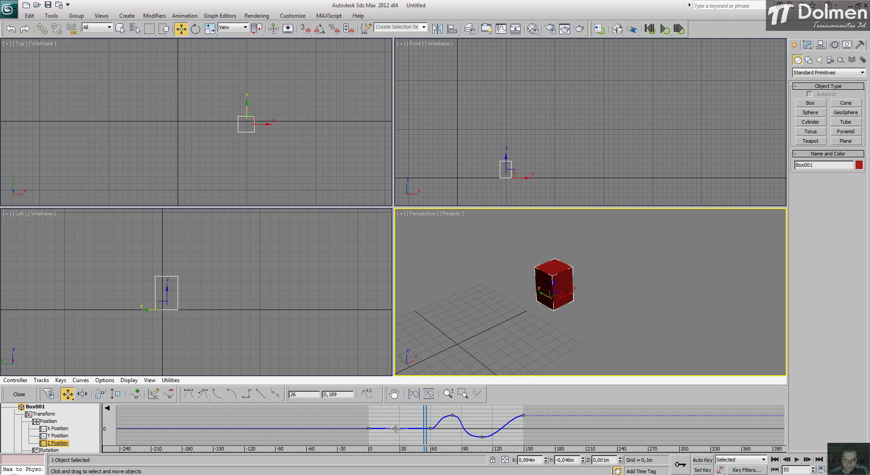
Step: Raise the frame 26 Z Position key into a peak and shift the next three keys to frames 55, 79 and 115
mouse_move(394, 428)
left_mouse_down()
mouse_move(395, 413)
mouse_move(375, 415)
mouse_move(414, 414)
mouse_move(426, 428)
mouse_move(411, 427)
left_mouse_up()
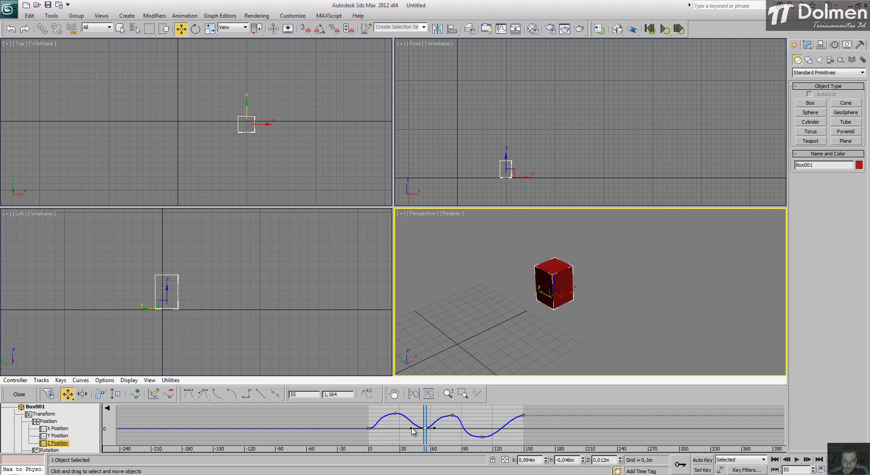
left_click(452, 416)
left_click_drag(433, 413, 432, 412)
left_click_drag(481, 437, 486, 436)
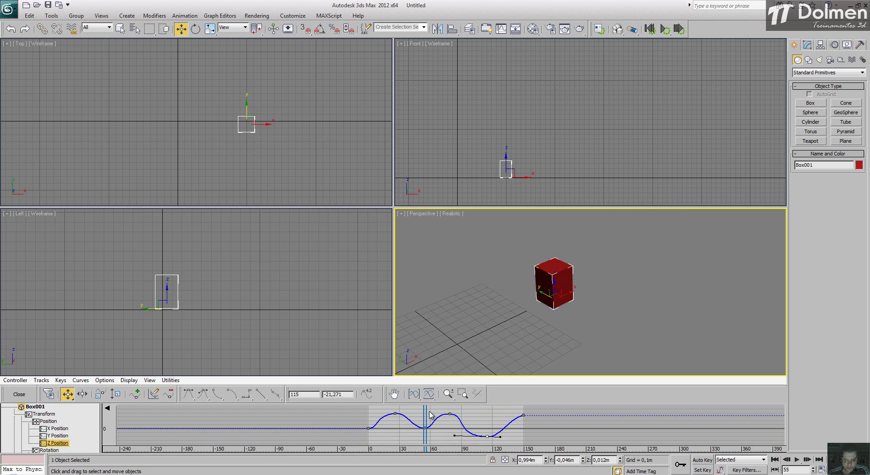
Step: Rewind to frame 0, close the curve editor, and play the box animation to review its motion
left_click_drag(426, 414, 349, 416)
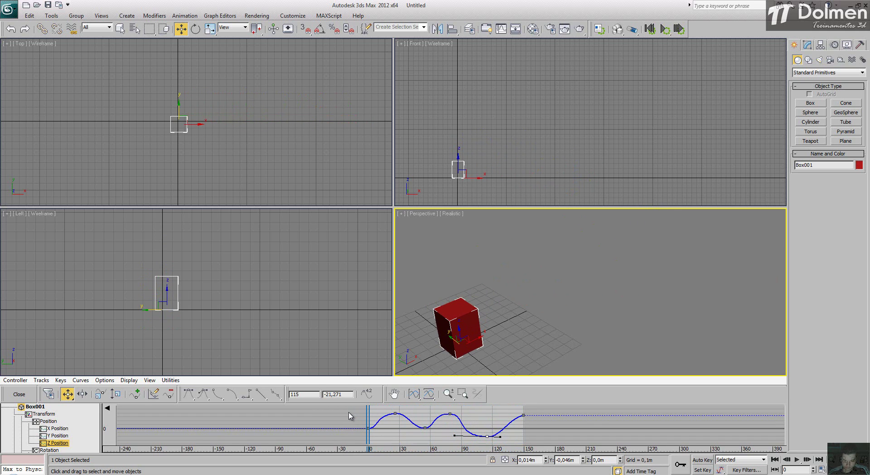
left_click(21, 394)
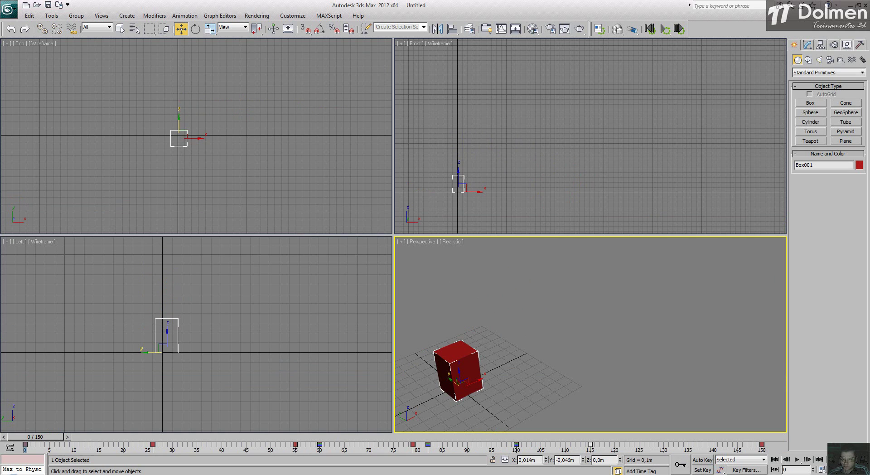
left_click(796, 459)
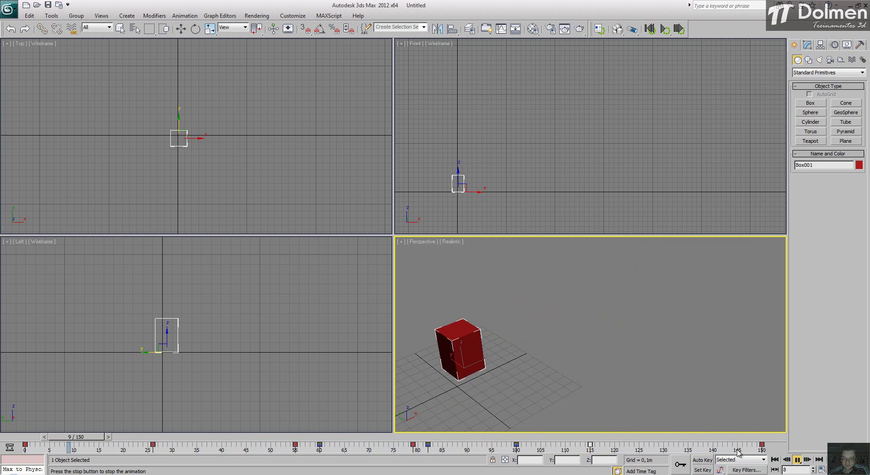
key("w")
key("slash")
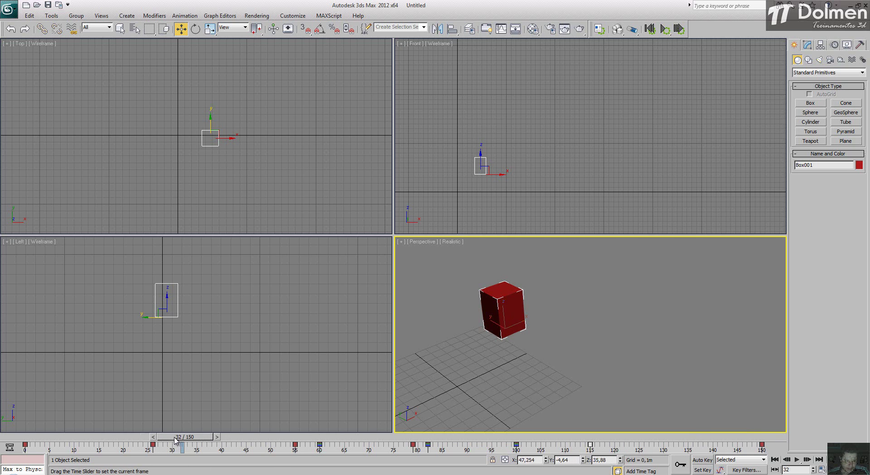
Step: Return the animation to frame 0 and enable Auto Key
left_click_drag(178, 437, 25, 445)
key("w")
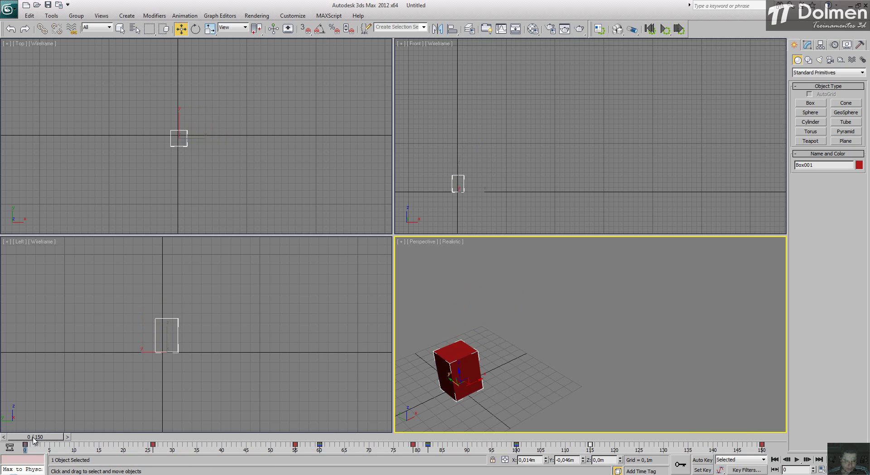
left_click(702, 460)
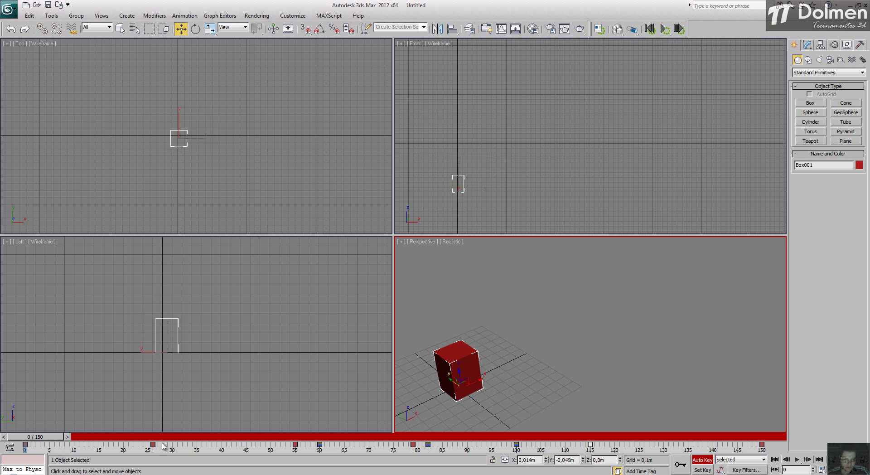
Step: Rotate the box about 27.8° at frame 21 in the Front view, leaning it toward its travel direction
left_click_drag(41, 437, 134, 437)
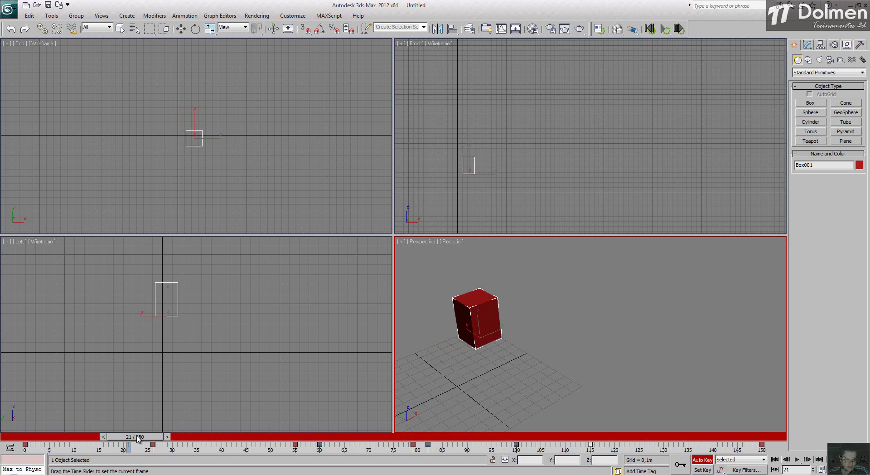
key("w")
left_click(196, 29)
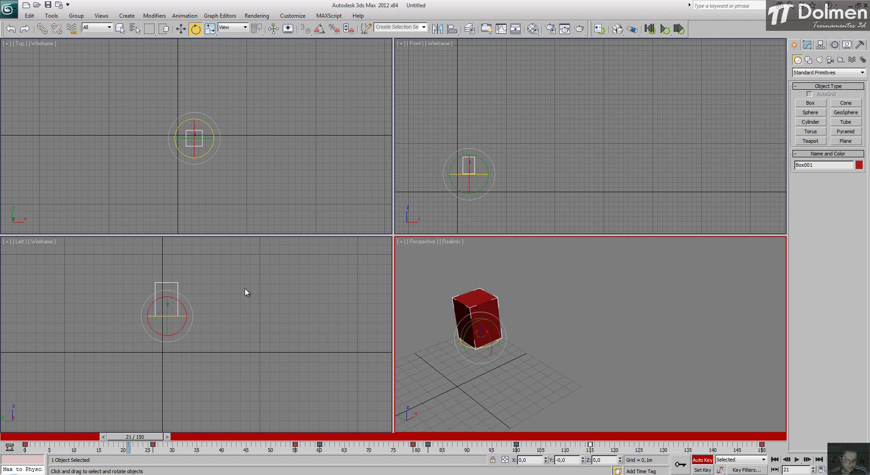
right_click(210, 302)
right_click(493, 166)
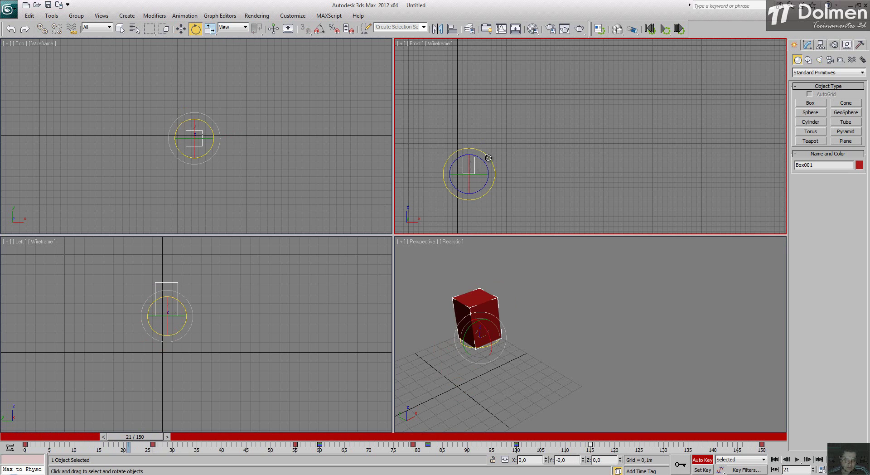
left_click_drag(490, 159, 509, 171)
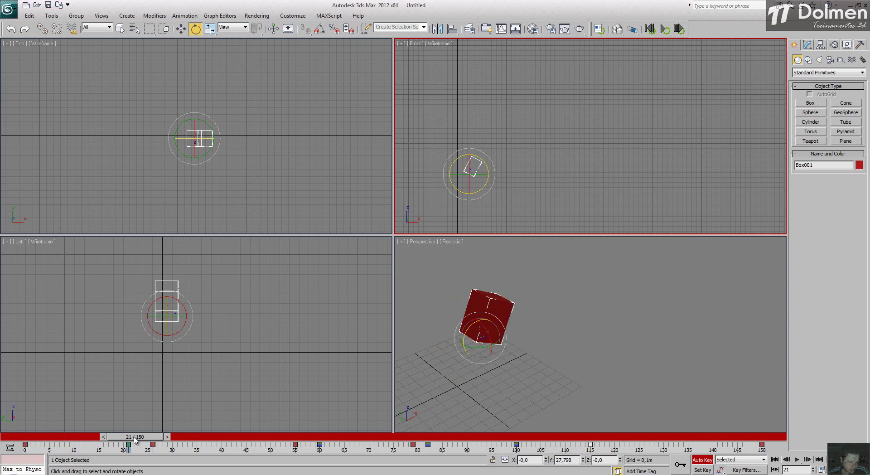
Step: Scrub back to frame 0 to check the tilt and delete the rotation key at frame 21
left_click_drag(134, 437, 99, 437)
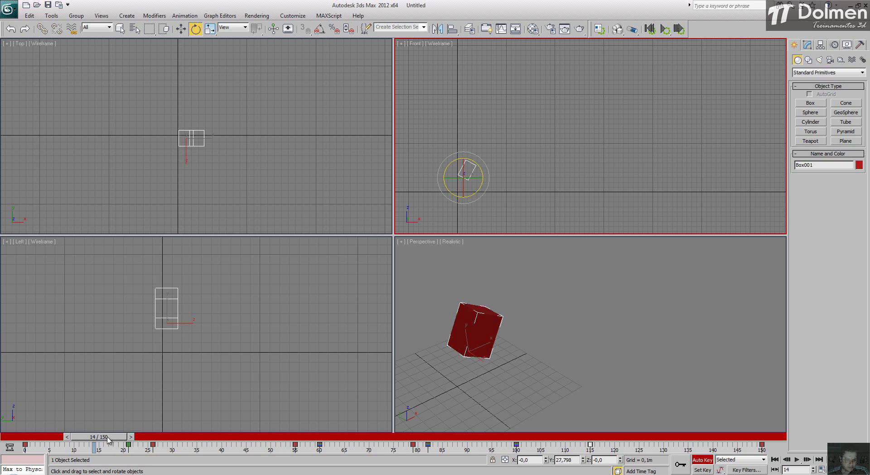
left_click_drag(111, 437, 35, 464)
key("e")
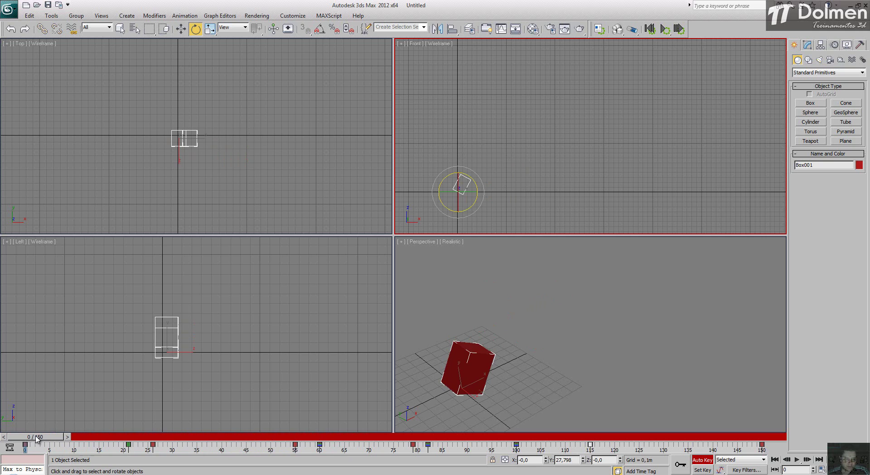
mouse_move(36, 438)
left_mouse_down()
mouse_move(589, 452)
mouse_move(37, 447)
left_mouse_up()
left_click(129, 445)
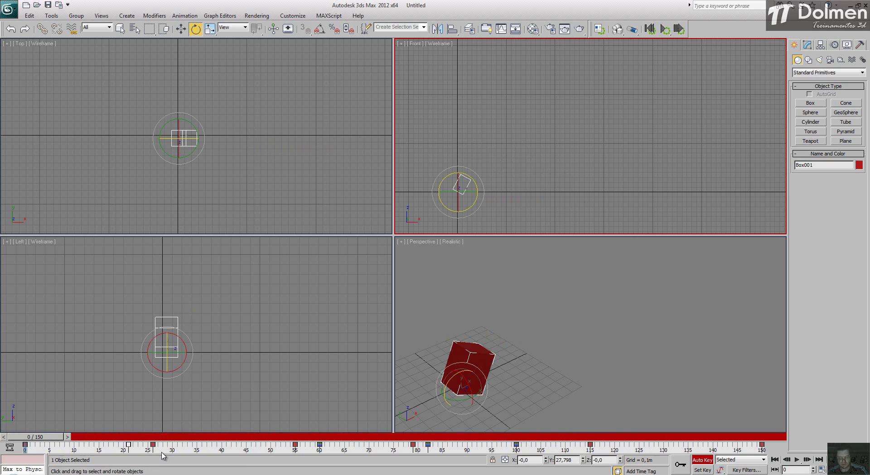
Step: Set a key for the upright box at frame 10 and rotate it about 29.6° at frame 24 in the Front view
left_click_drag(48, 438, 90, 450)
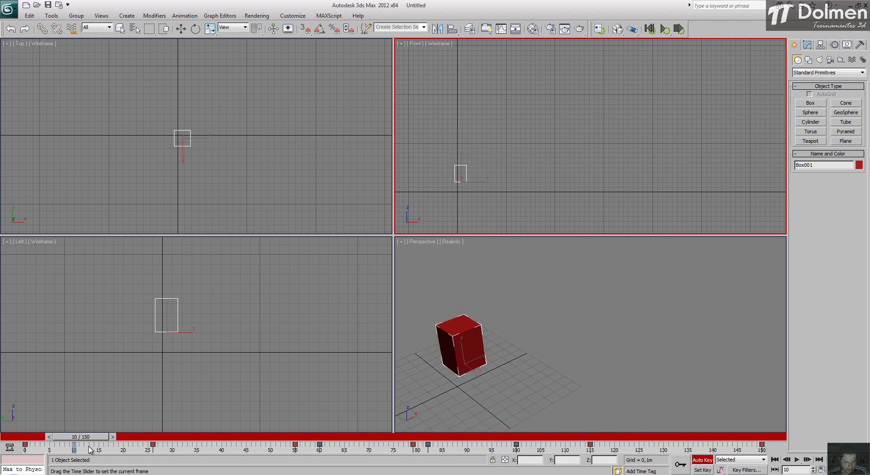
key("e")
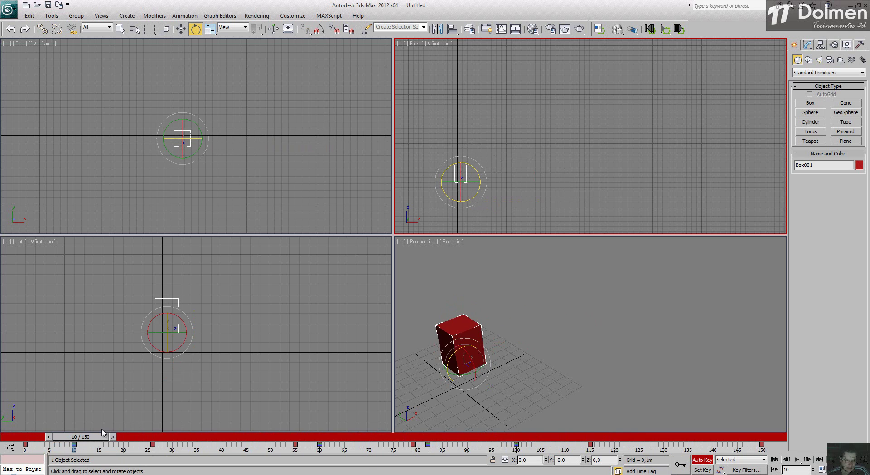
left_click_drag(92, 438, 161, 438)
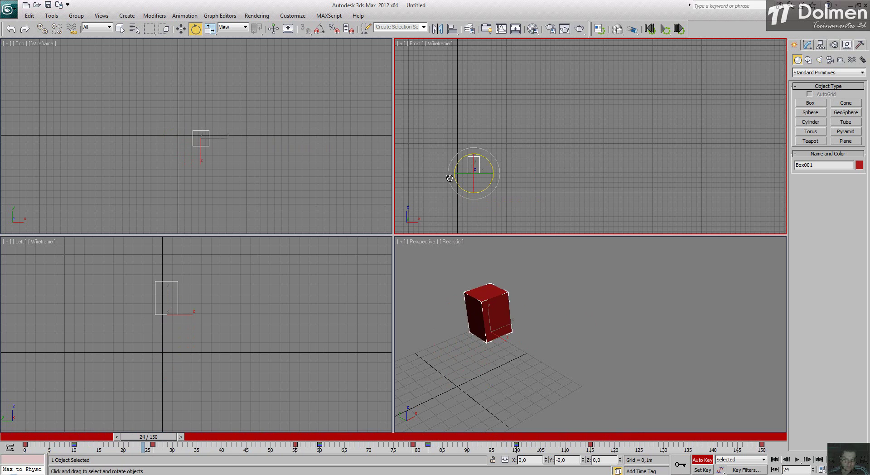
left_click_drag(448, 174, 448, 154)
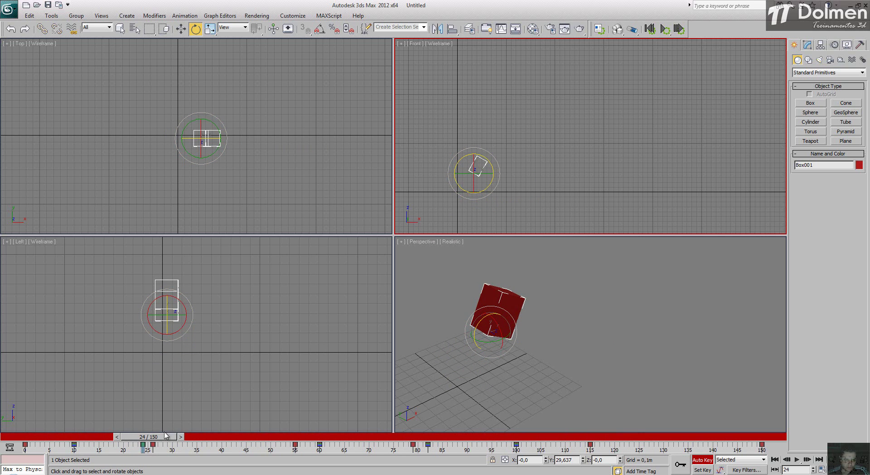
Step: Scrub past the tilt and set keys for the upright box at frames 65 and 91
left_click_drag(164, 436, 265, 462)
key("e")
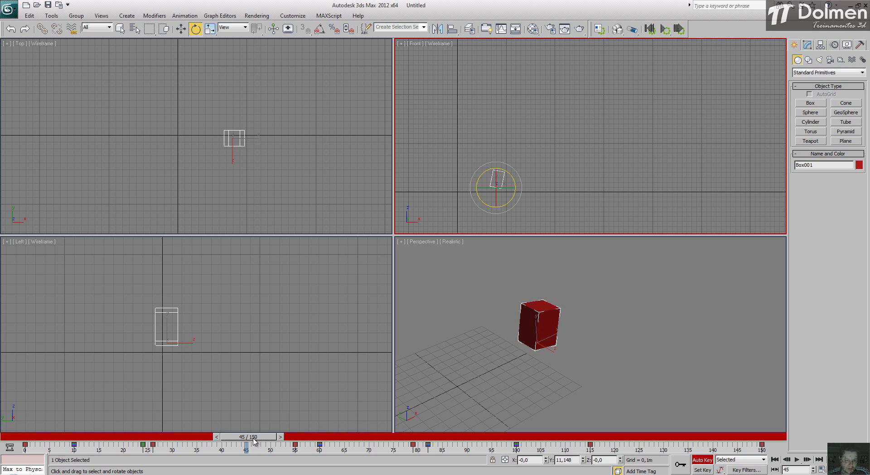
left_click_drag(255, 436, 353, 447)
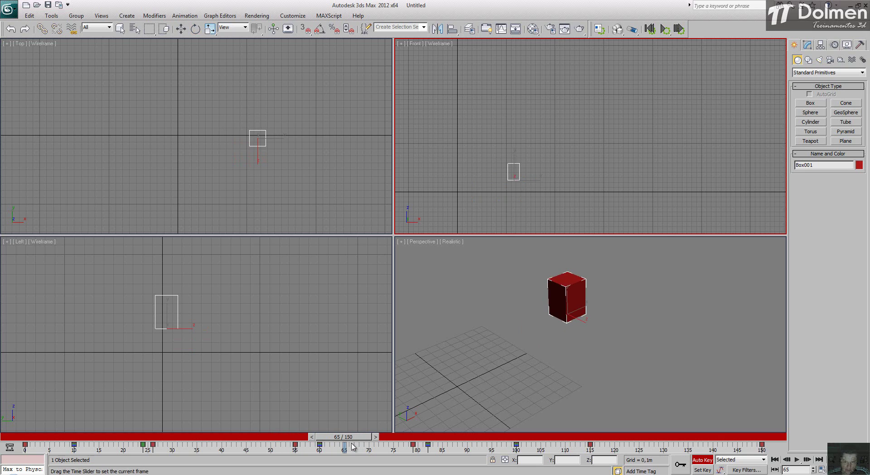
key("e")
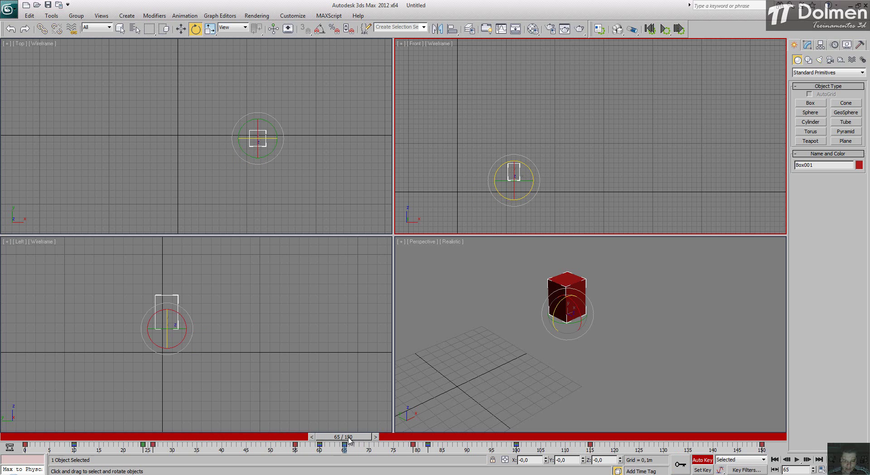
left_click_drag(349, 438, 478, 441)
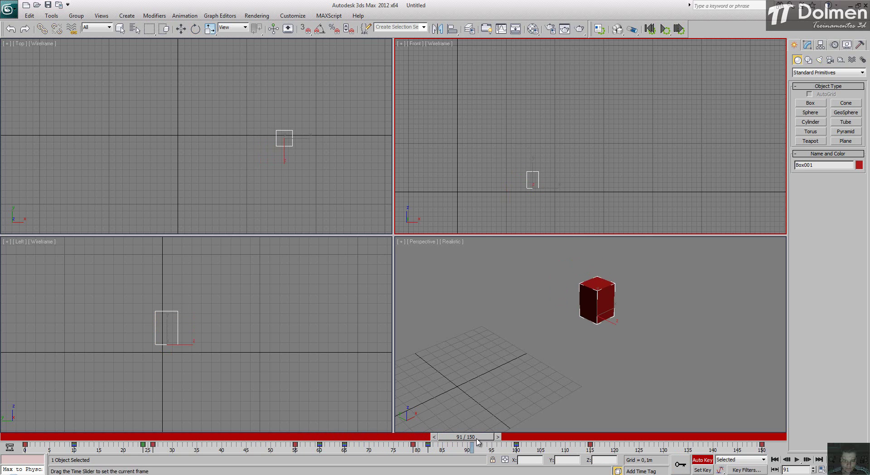
key("e")
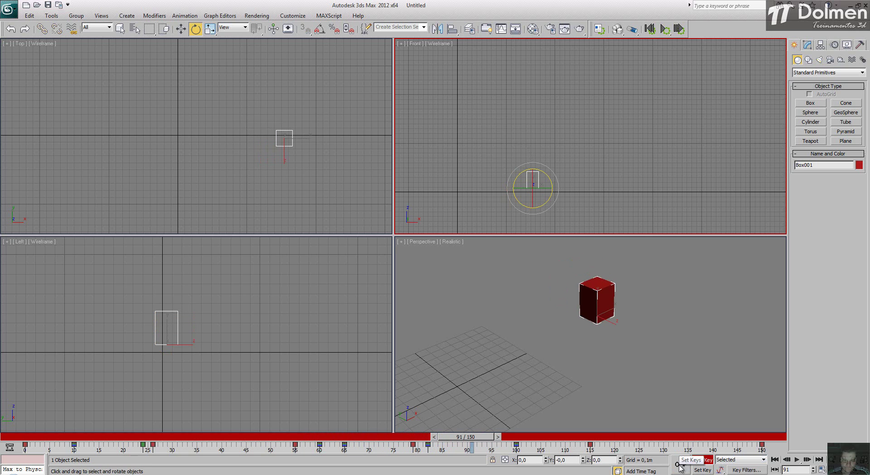
Step: Switch to the Scale tool at frame 91 and scrub to frames 11 and 40 to examine the motion
left_click(210, 29)
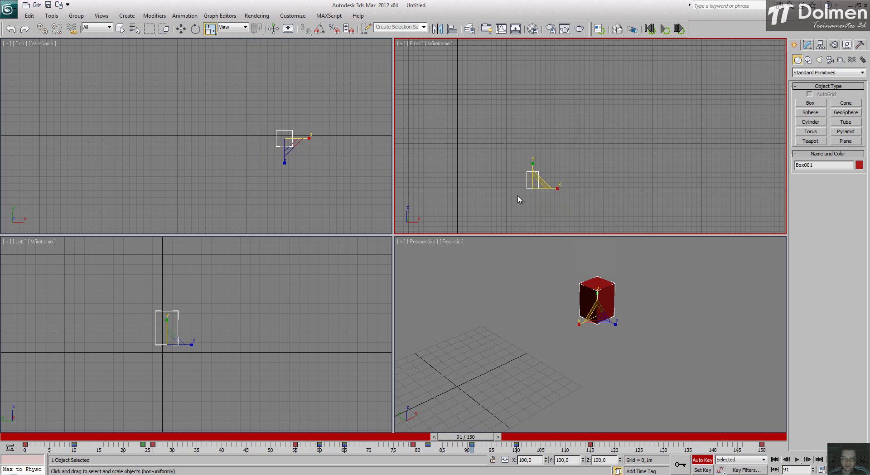
left_click_drag(530, 184, 535, 155)
left_click_drag(477, 439, 96, 449)
key("r")
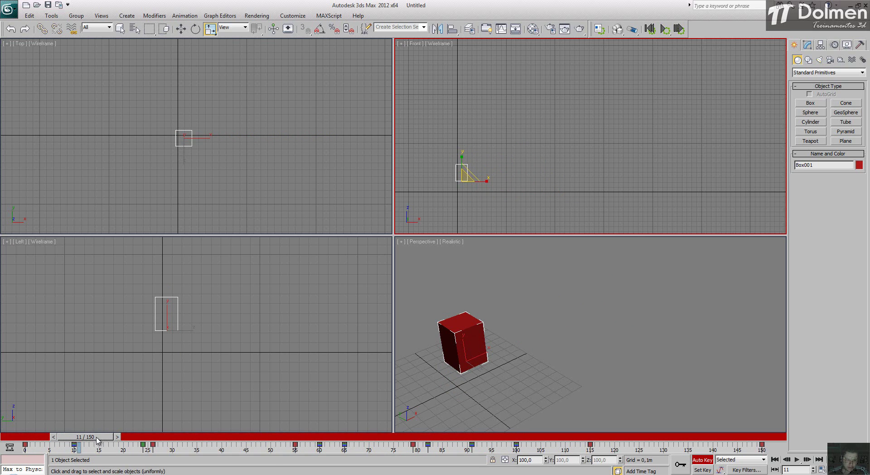
left_click_drag(97, 440, 221, 443)
key("r")
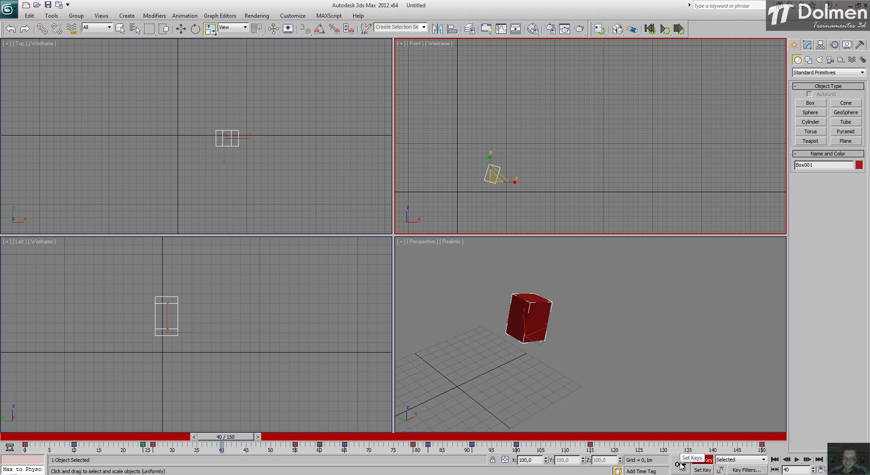
Step: Return to frame 0 and delete all of the box's animation keys
left_click_drag(235, 435, 45, 436)
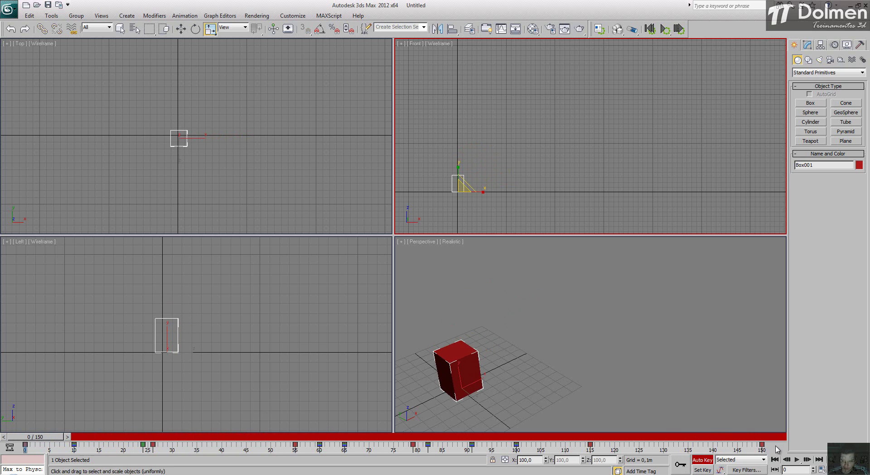
left_click_drag(777, 449, 18, 448)
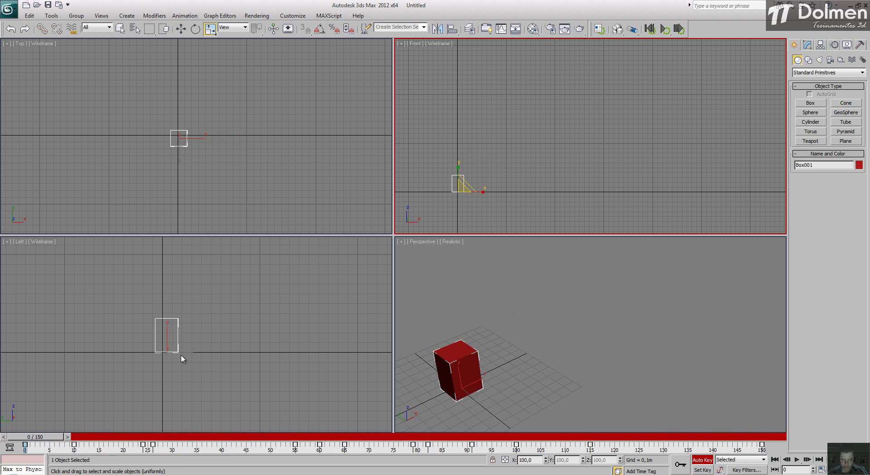
key("Delete")
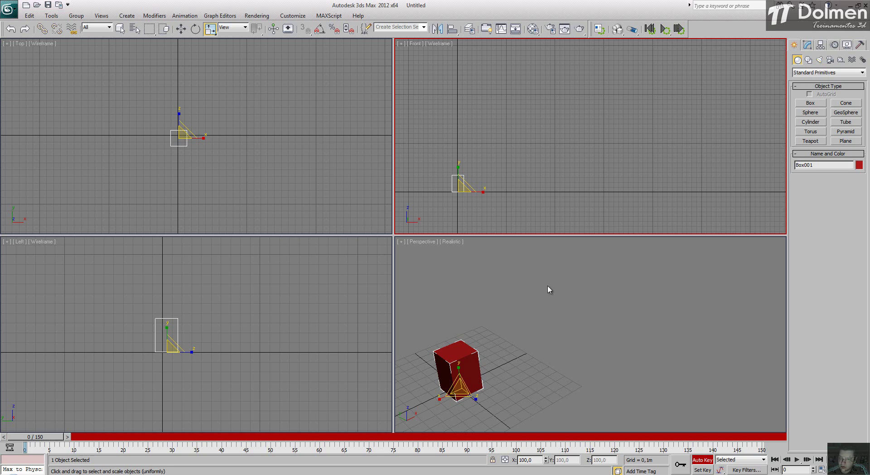
Step: At frame 150, move the box along X to about 2.876 m in the Perspective view with Auto Key on
right_click(493, 348)
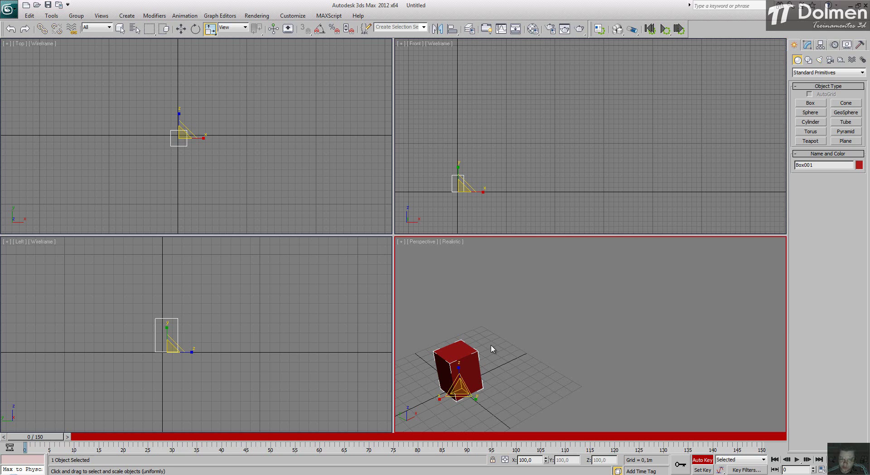
left_click(181, 29)
left_click_drag(39, 438, 769, 424)
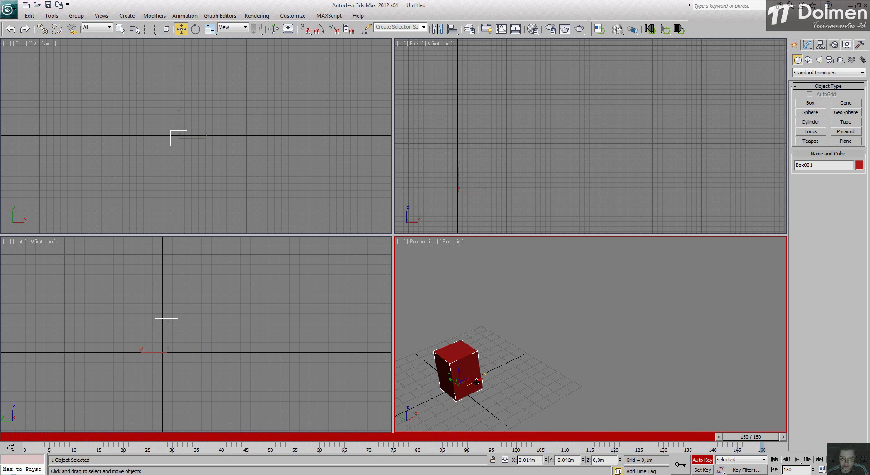
left_click_drag(476, 381, 687, 333)
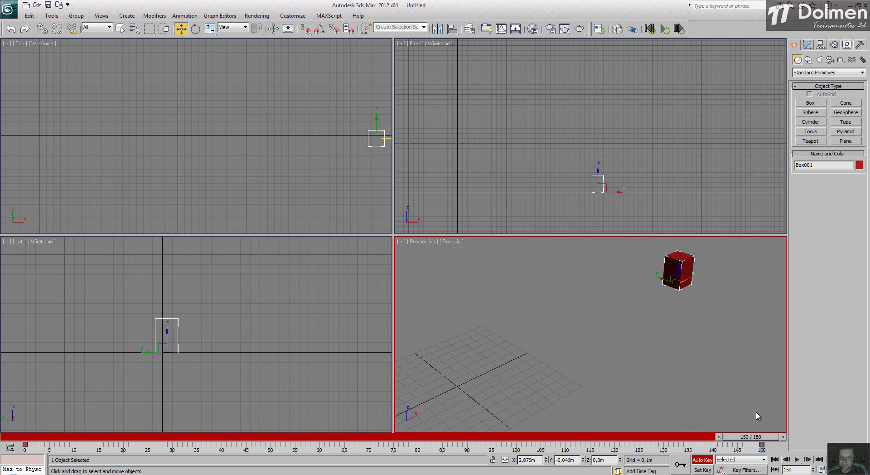
Step: Play the box's motion in the maximized Perspective view, stop at frame 46, and toggle Auto Key off and on
left_click(796, 459)
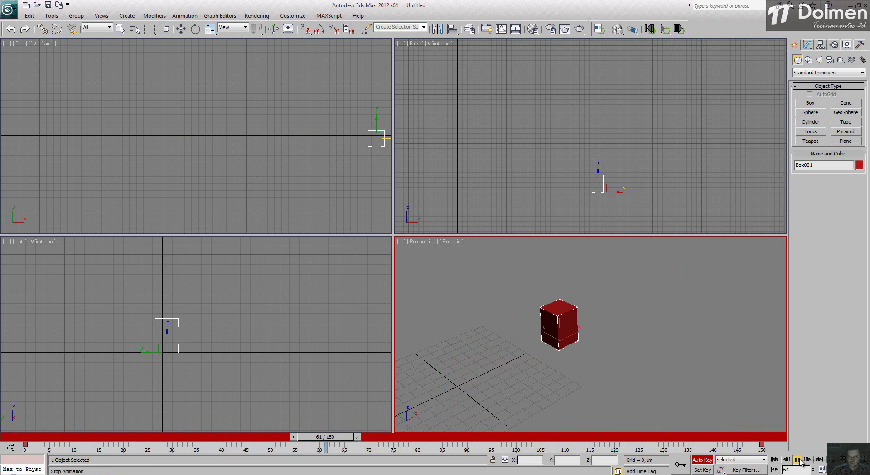
key("alt+w")
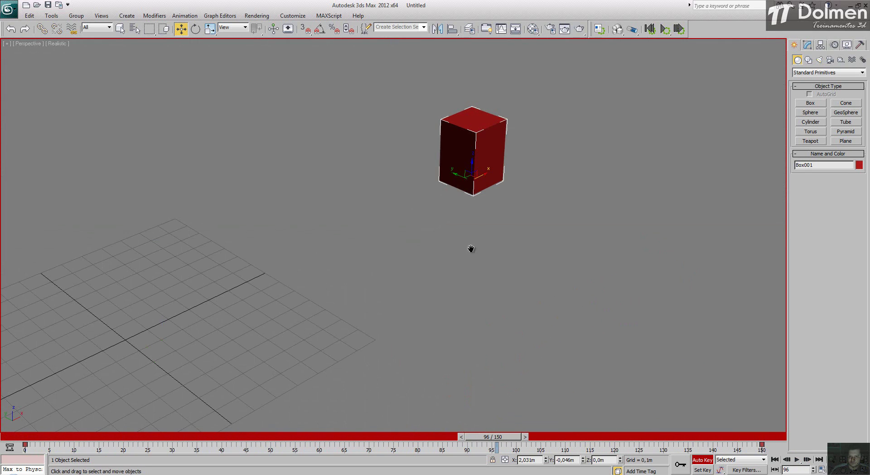
middle_click_drag(471, 248, 399, 303)
left_click(797, 459)
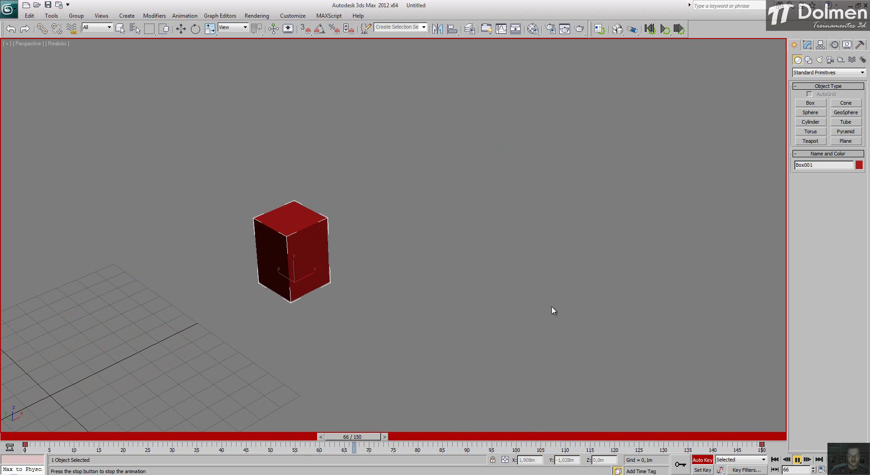
left_click(702, 459)
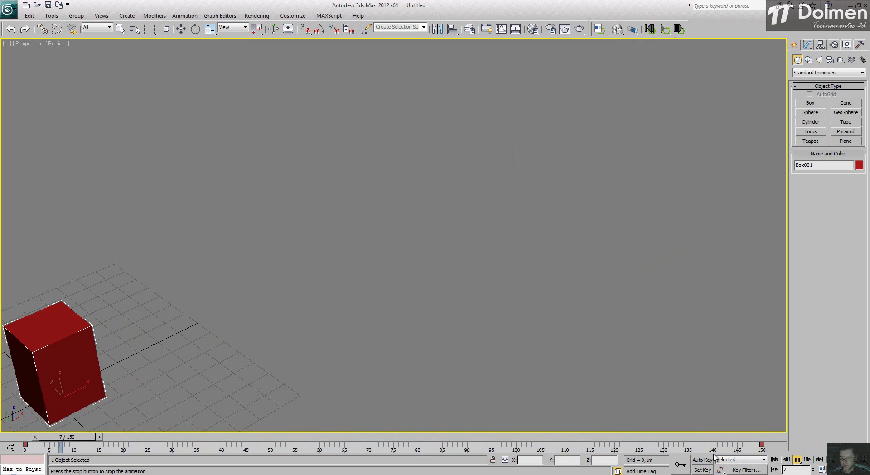
left_click(797, 459)
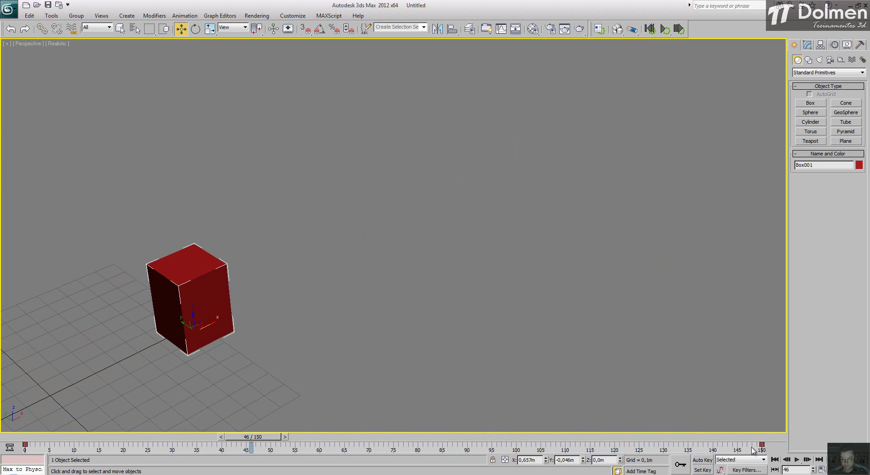
left_click(703, 459)
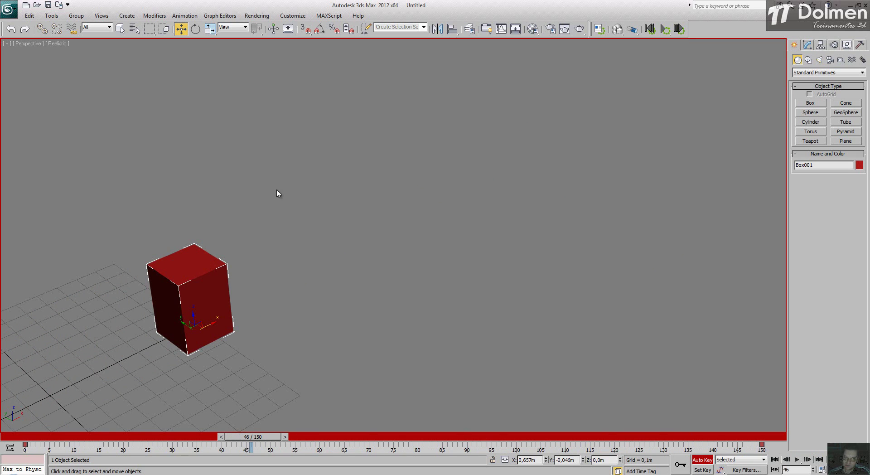
Step: Display the selected box's trajectory from its motion settings and turn off Auto Key
left_click(834, 45)
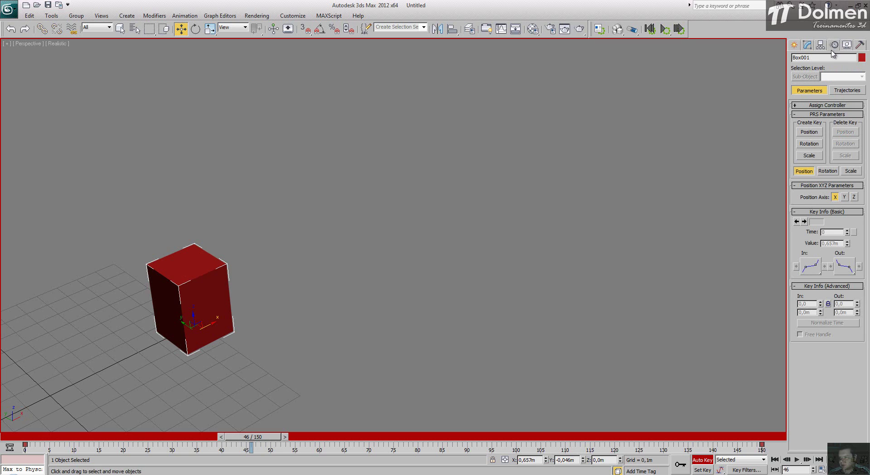
left_click(856, 91)
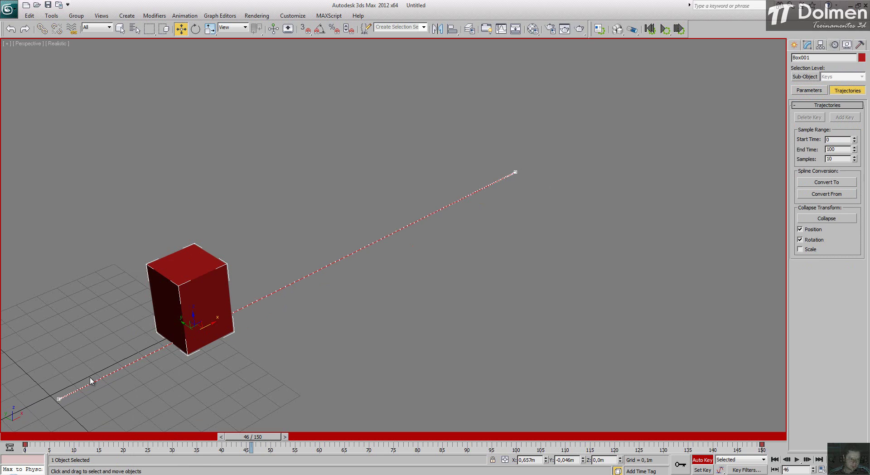
left_click(494, 217)
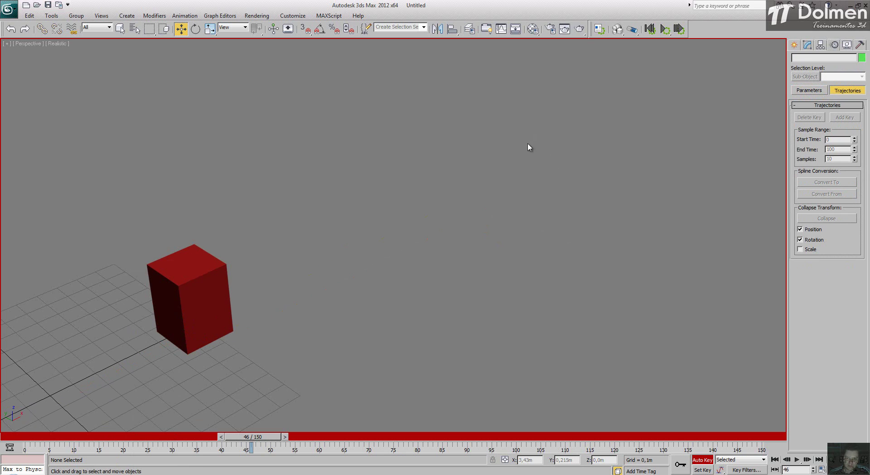
left_click(159, 315)
left_click_drag(97, 326, 70, 410)
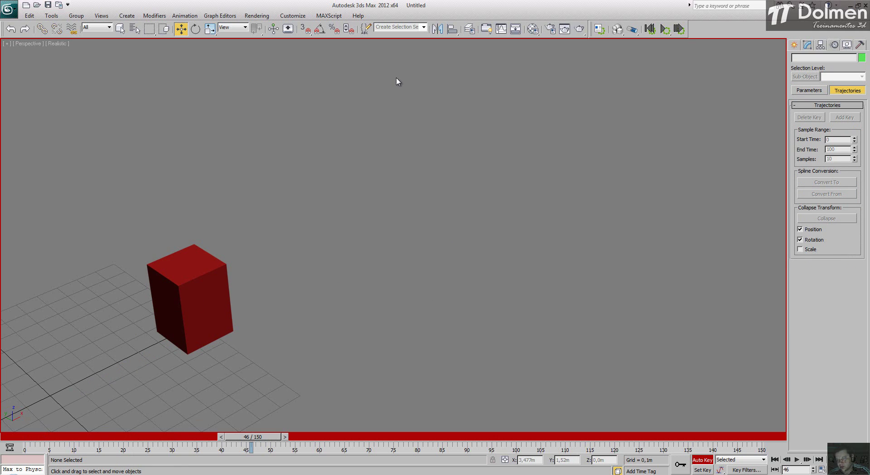
left_click(203, 268)
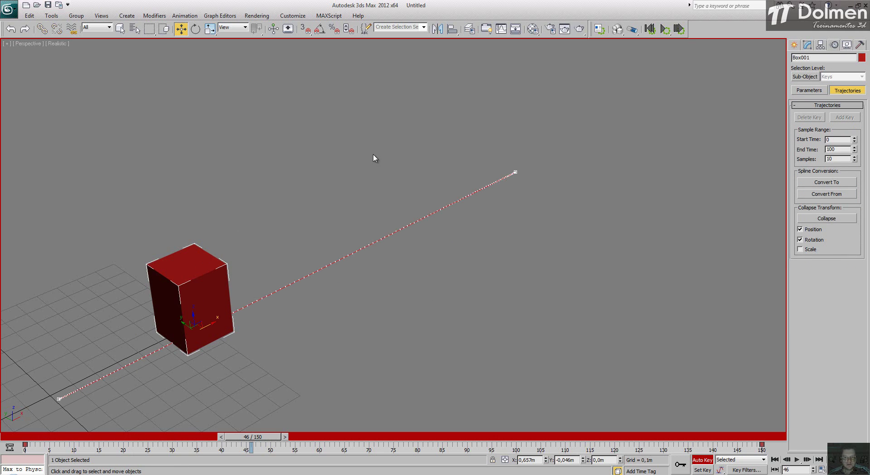
left_click(703, 457)
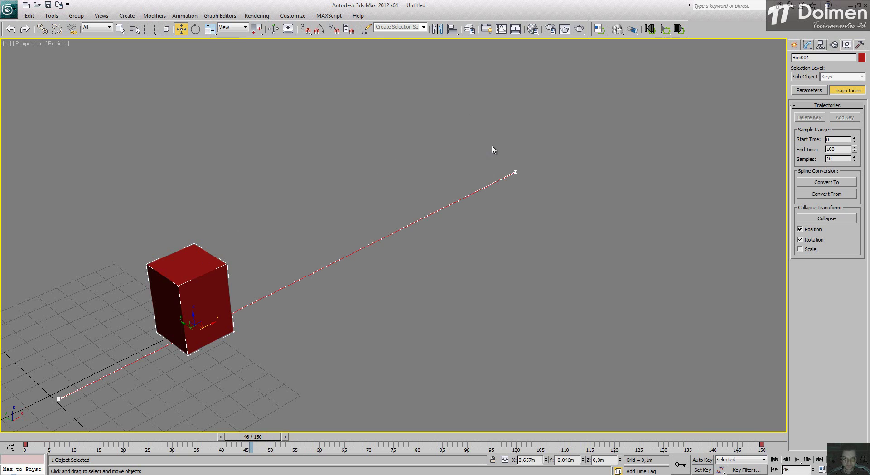
Step: Enable Keys sub-object editing for the trajectory and raise its end key about 0.431 m along Z
left_click(804, 77)
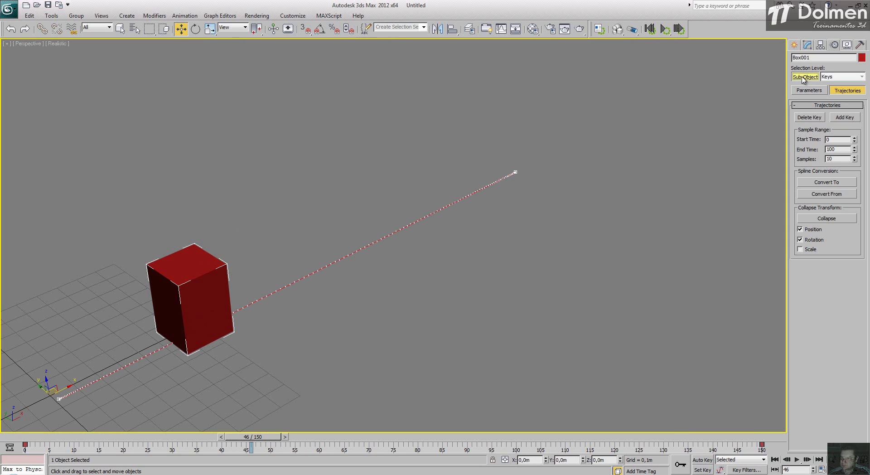
left_click(857, 77)
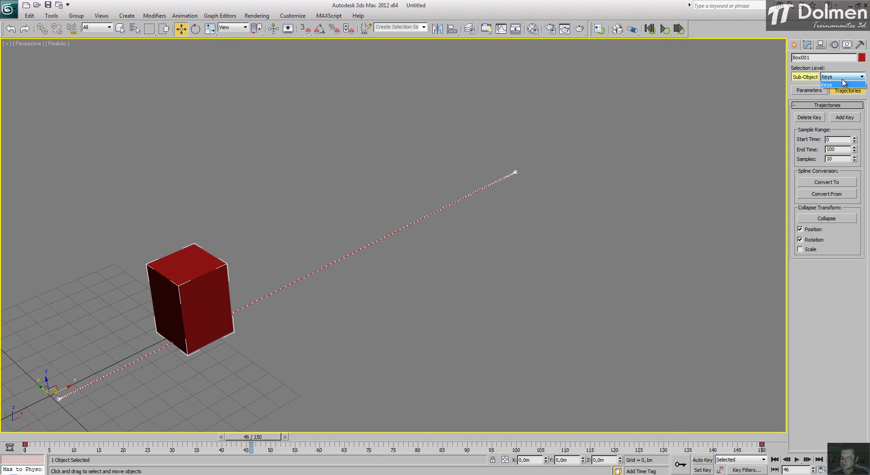
left_click(843, 84)
left_click_drag(519, 140, 549, 201)
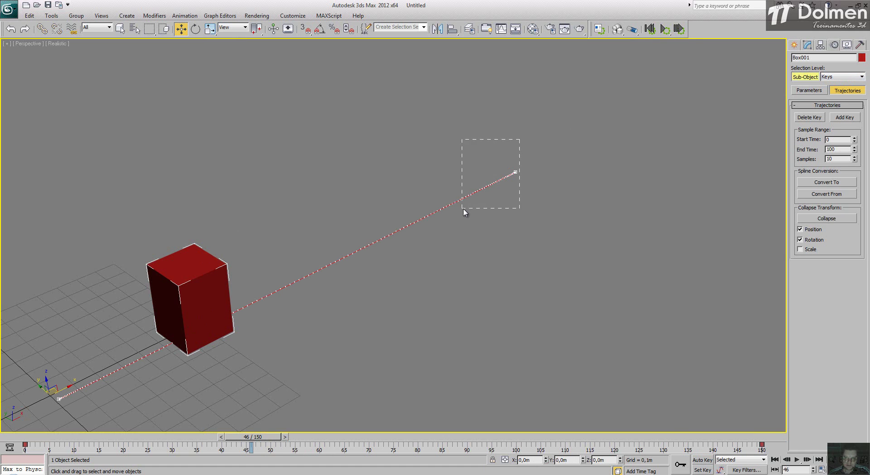
left_click_drag(464, 212, 463, 210)
left_click_drag(515, 156, 415, 51)
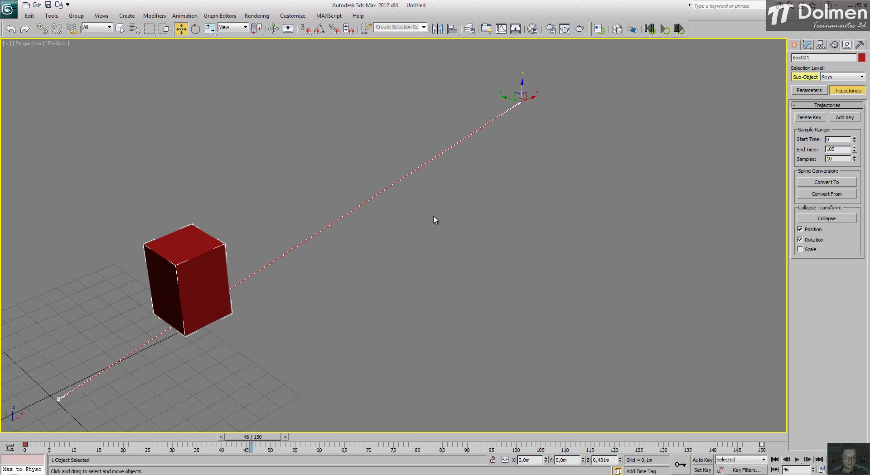
Step: Scrub to frame 54 and lower the trajectory's end key about 1.249 m along Z
middle_click_drag(433, 215, 417, 313)
left_click_drag(251, 437, 294, 407)
key("w")
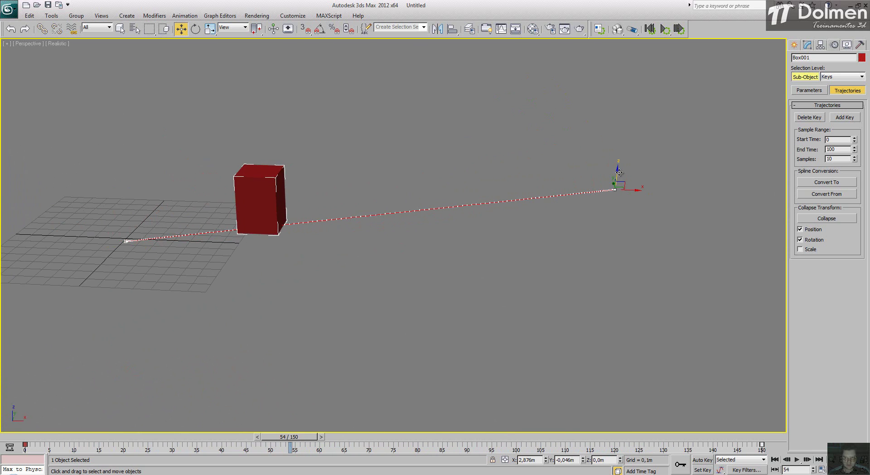
left_click_drag(616, 182, 598, 383)
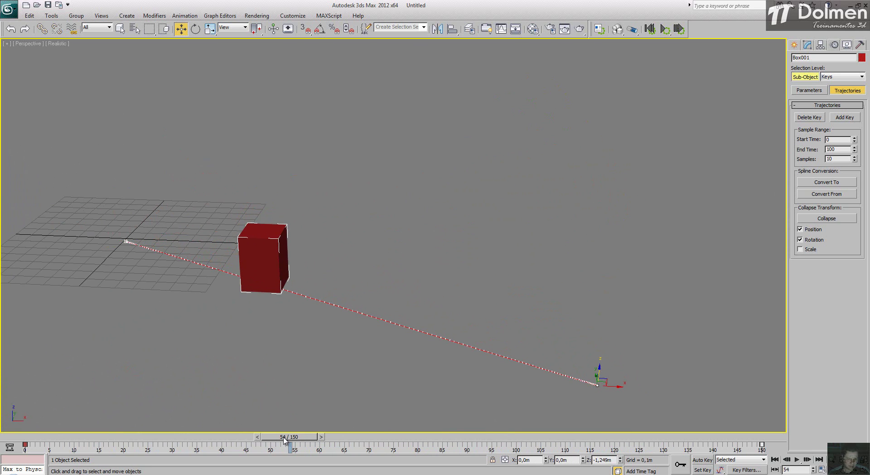
Step: Scrub to frame 20 and raise the trajectory's end key about 0.757 m along Z
left_click_drag(289, 436, 131, 437)
key("w")
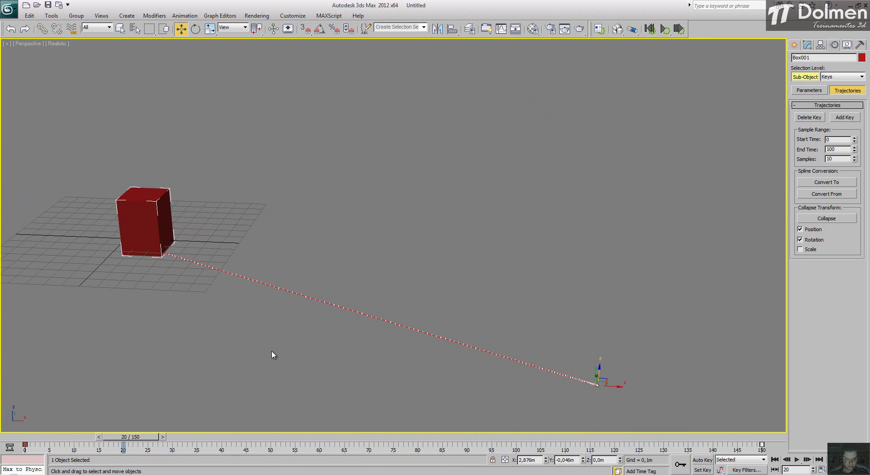
middle_click_drag(303, 361, 435, 251, "alt")
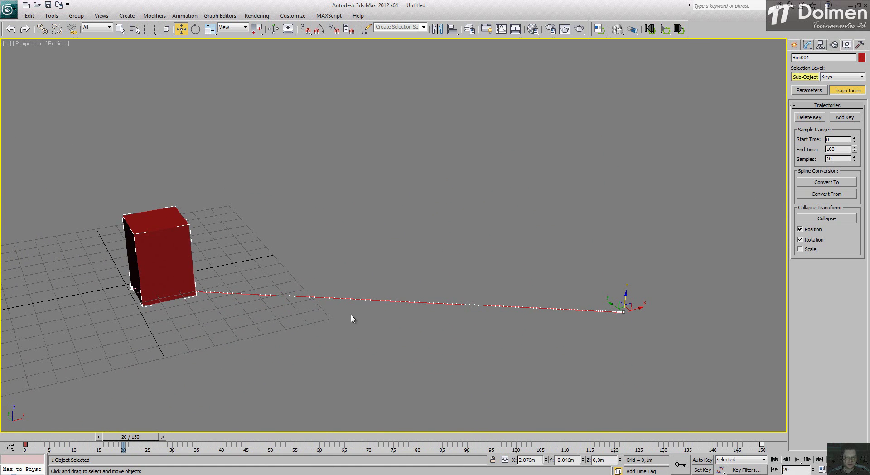
left_click_drag(625, 286, 588, 213)
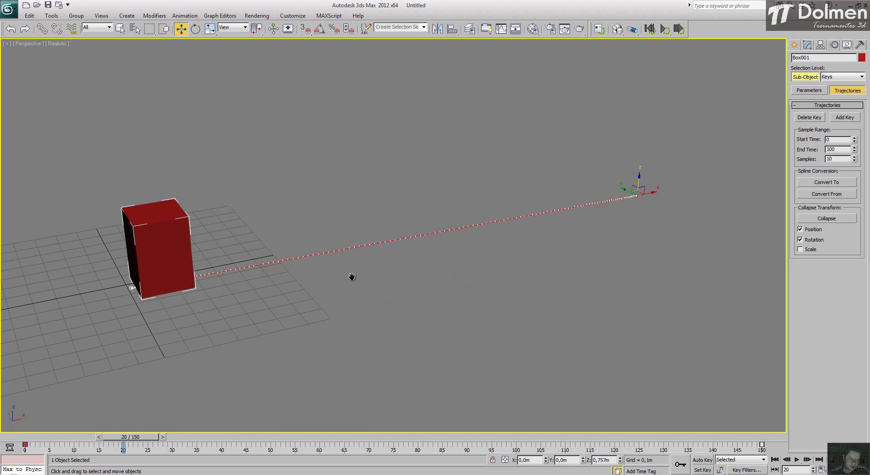
Step: Add three keys along the box's trajectory, at about frames 106, 81 and 52, and leave Add Key mode
middle_click_drag(350, 274, 407, 318)
middle_click_drag(467, 333, 376, 214)
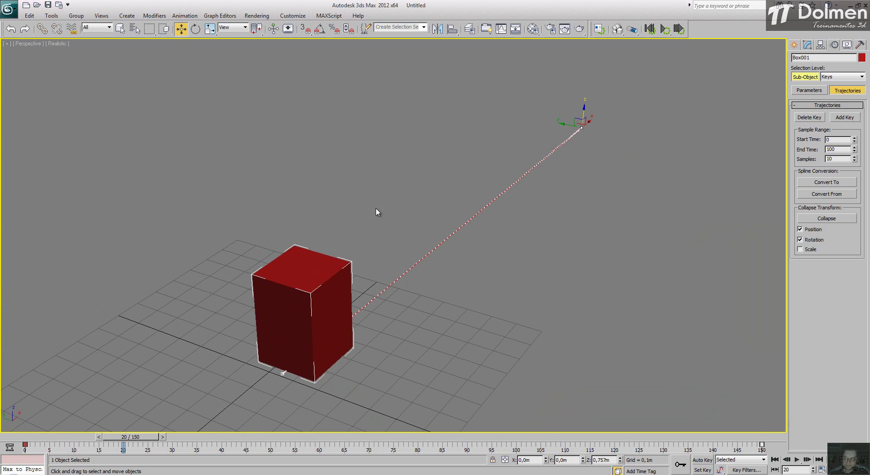
left_click(844, 117)
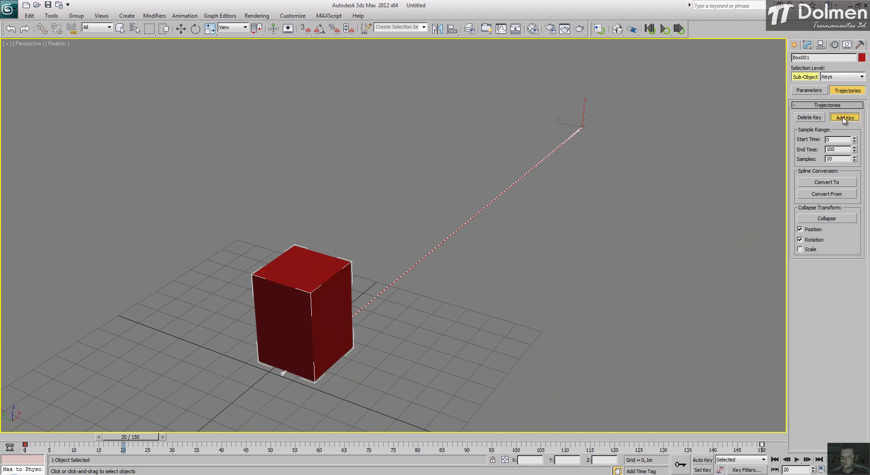
left_click(541, 160)
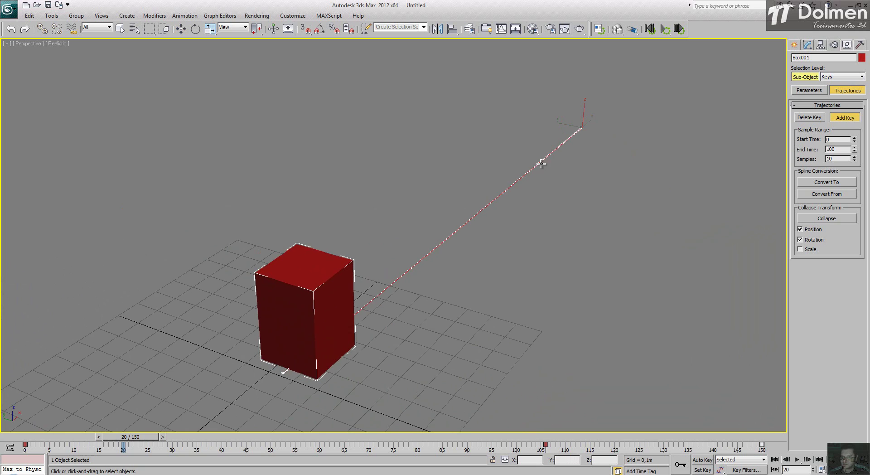
left_click(493, 200)
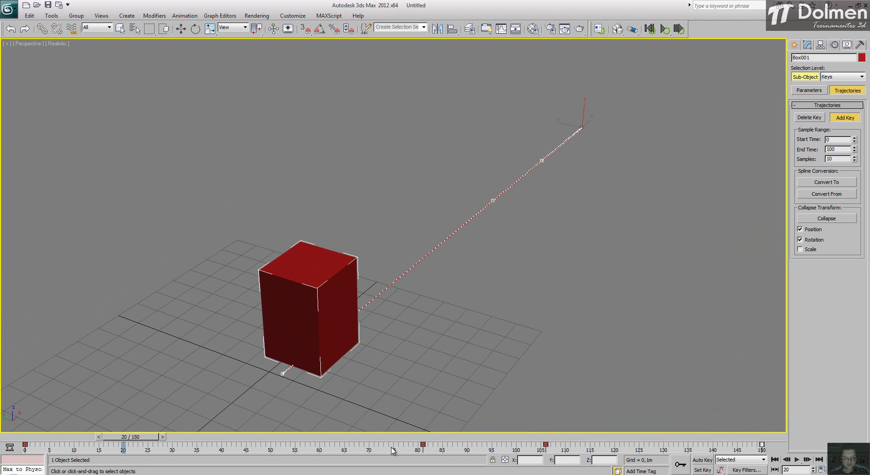
left_click(416, 264)
middle_click_drag(549, 244, 434, 285, "alt")
right_click(582, 158)
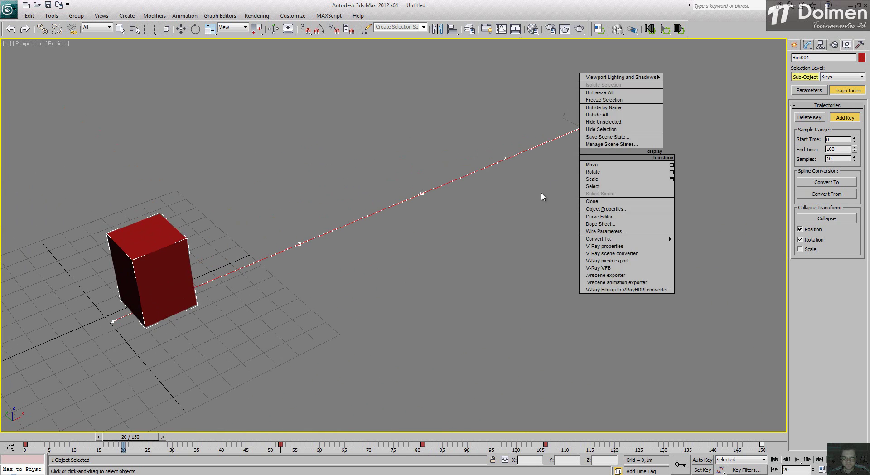
left_click(844, 117)
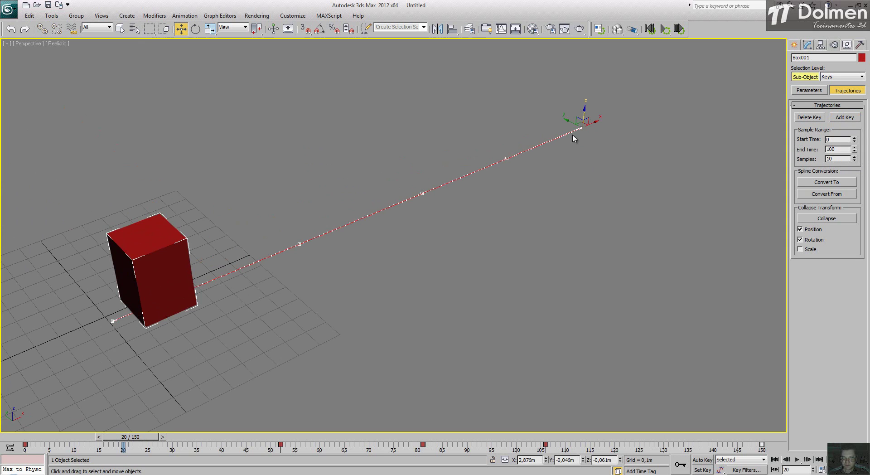
Step: Select the trajectory key at frame 106 and delete it
left_click_drag(478, 151, 500, 176)
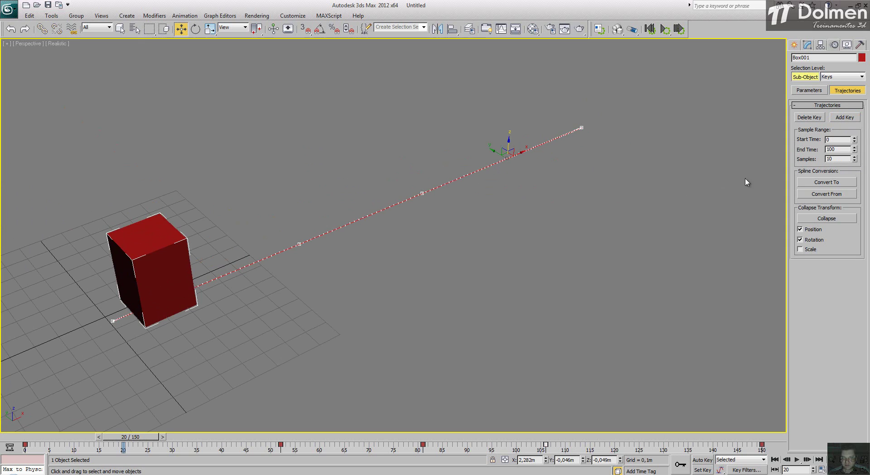
left_click(816, 117)
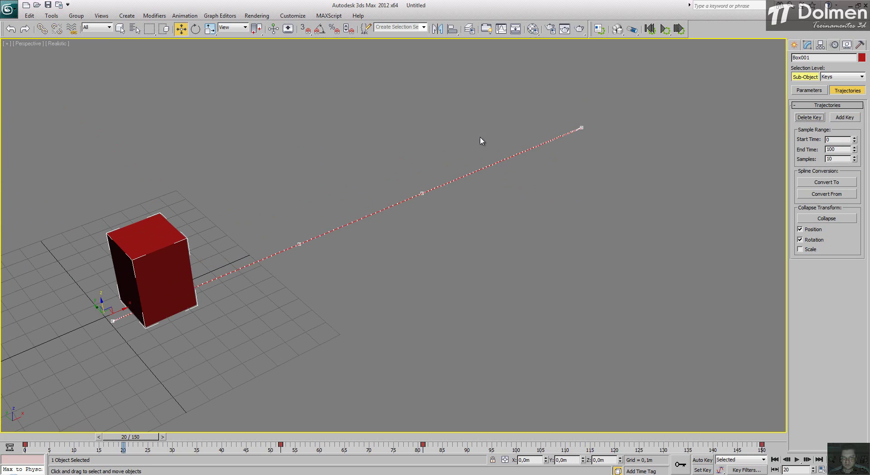
Step: Add a key on the box's trajectory at about frame 107, between the frame 81 key and the end key, and leave Add Key mode
left_click(843, 119)
left_click(504, 160)
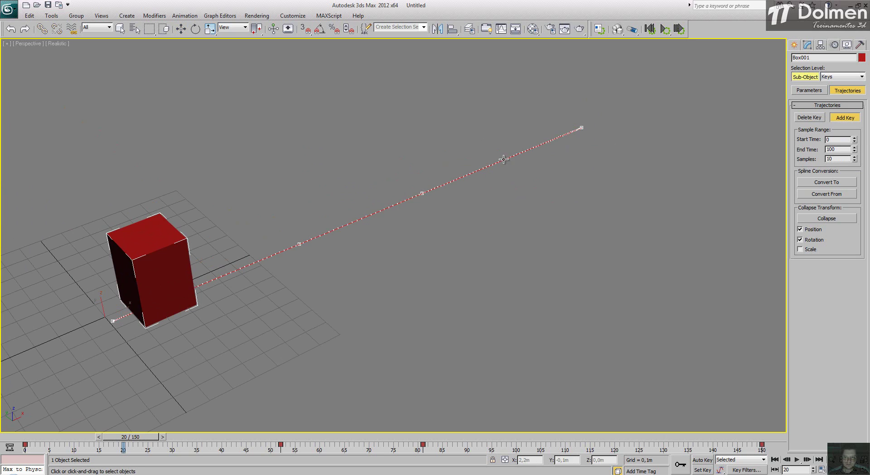
right_click(659, 144)
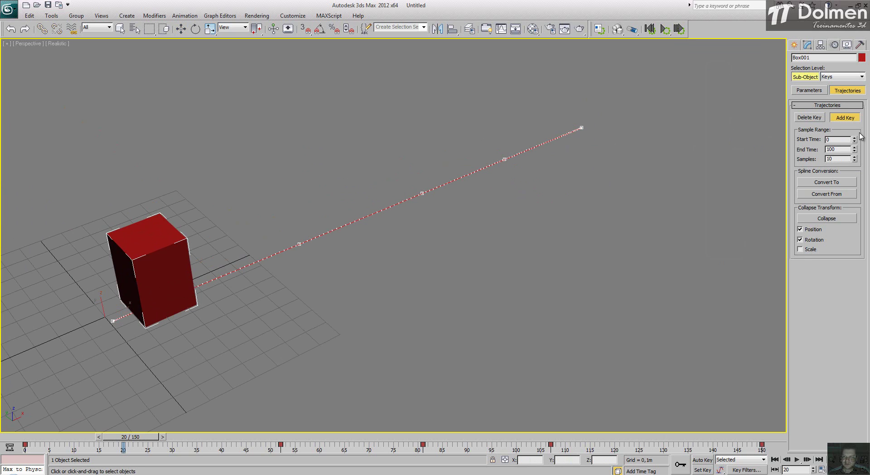
left_click(846, 118)
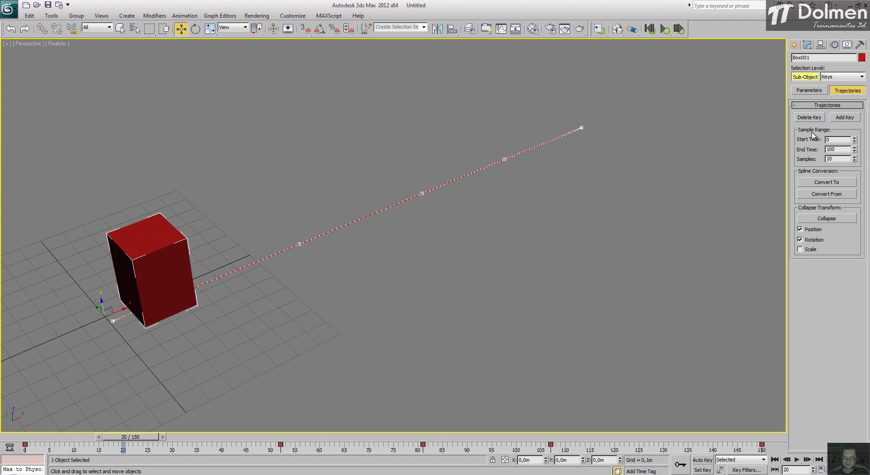
Step: Move the trajectory keys along Y: frame 81 by about 0.453 m, frame 107 by about -0.516 m and frame 52 by about -0.324 m
left_click_drag(360, 165, 458, 238)
middle_click_drag(458, 239, 420, 207, "alt")
left_click_drag(409, 193, 329, 175)
left_click_drag(453, 138, 492, 161)
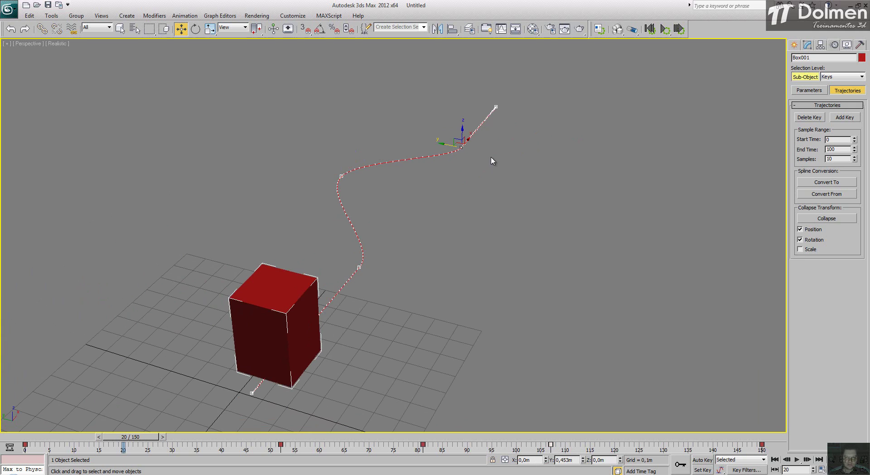
left_click_drag(438, 151, 537, 174)
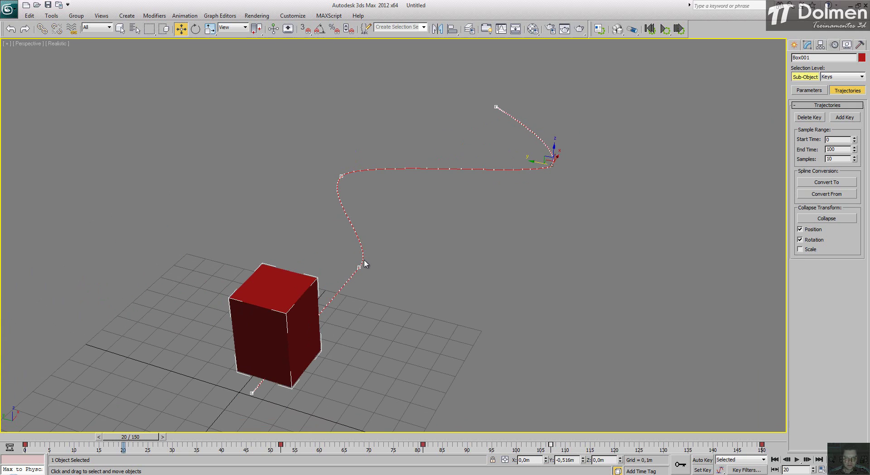
left_click_drag(345, 279, 346, 273)
middle_click_drag(350, 265, 368, 270, "alt")
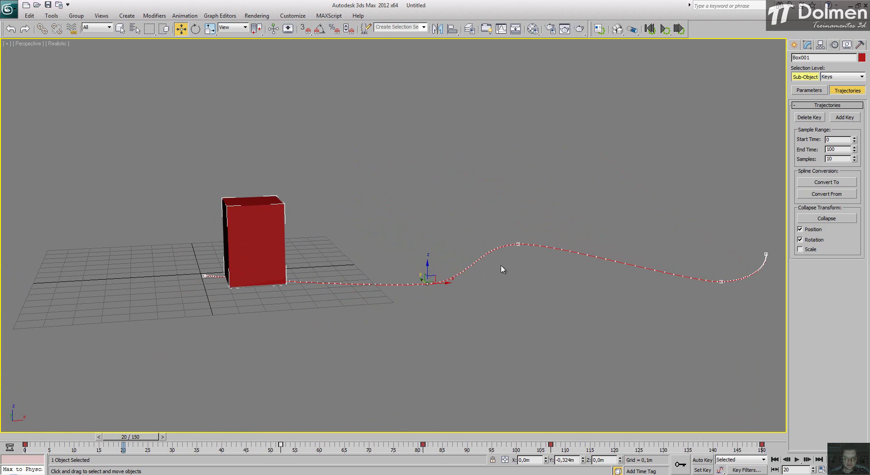
Step: Reshape the trajectory along Z: lower the frame 52 key about 0.224 m, raise frame 81 about 0.269 m and lower frame 107
left_click_drag(428, 267, 429, 317)
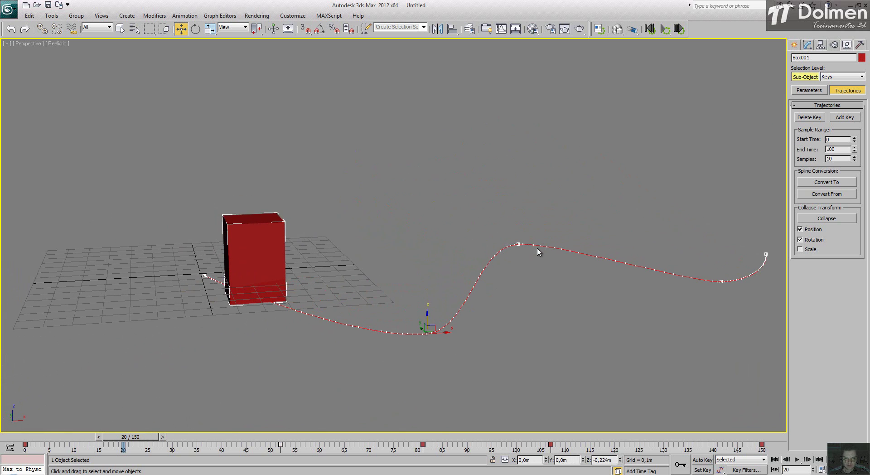
left_click(520, 242)
left_click_drag(520, 241, 520, 194)
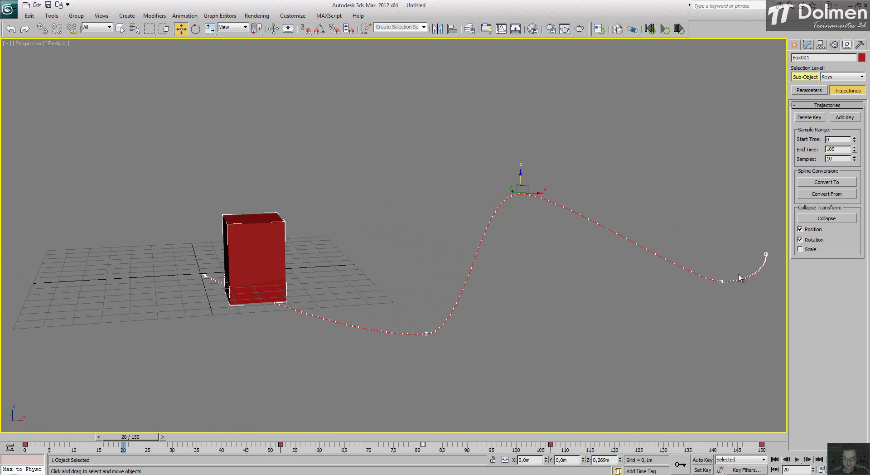
left_click(721, 280)
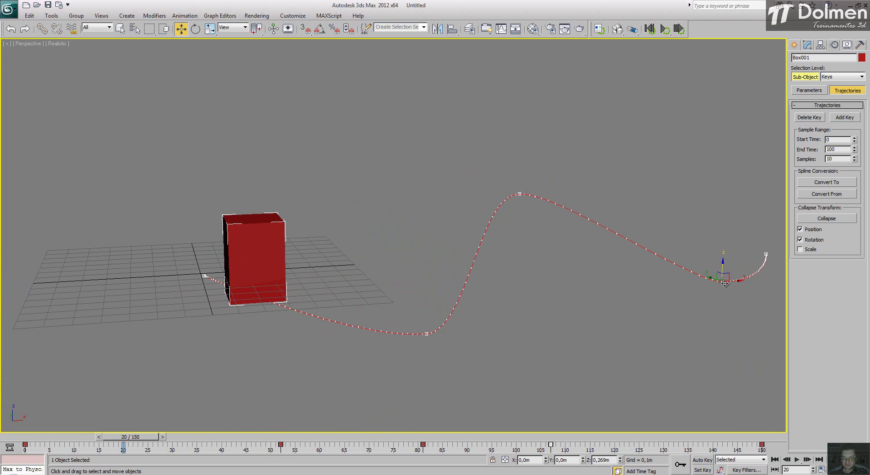
left_click_drag(723, 270, 720, 312)
Step: Scrub through the animation to check the box's motion along the curved trajectory, ending at frame 4
middle_click_drag(602, 274, 300, 259, "alt")
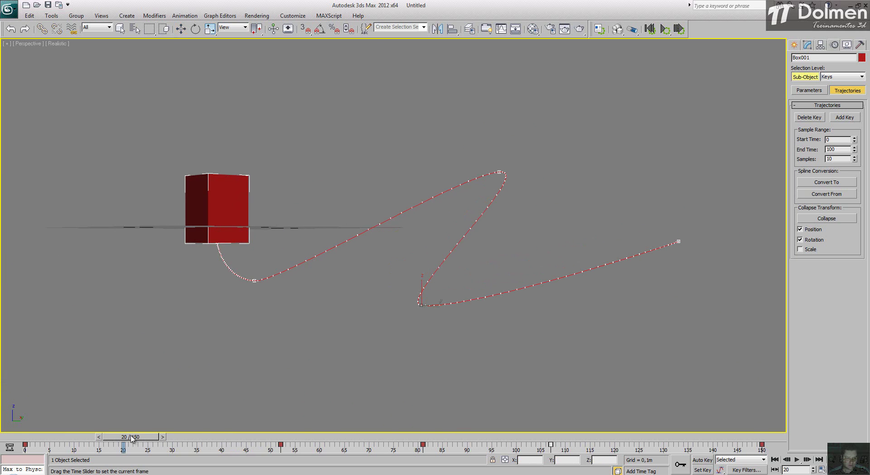
left_click_drag(136, 437, 440, 413)
left_click_drag(515, 427, 53, 429)
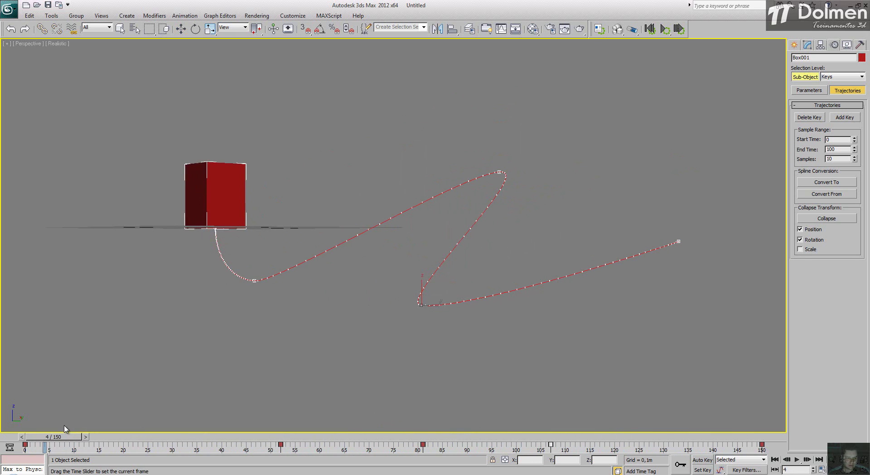
Step: Move the frame 81 trajectory key about -1.015 m along Y and lower the frame 52 key about 0.208 m along Z
key("w")
middle_click_drag(330, 286, 421, 305, "alt")
middle_click_drag(259, 298, 398, 285)
scroll(405, 197, "down", 3)
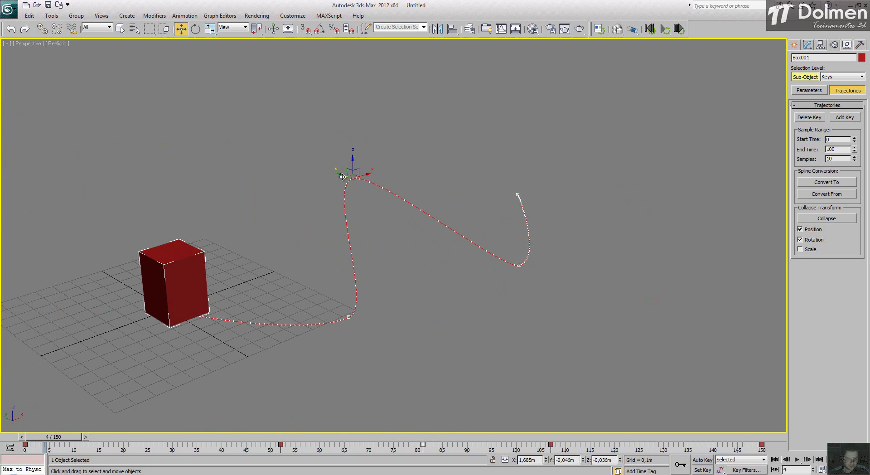
left_click_drag(342, 177, 456, 295)
middle_click_drag(450, 309, 372, 274, "alt")
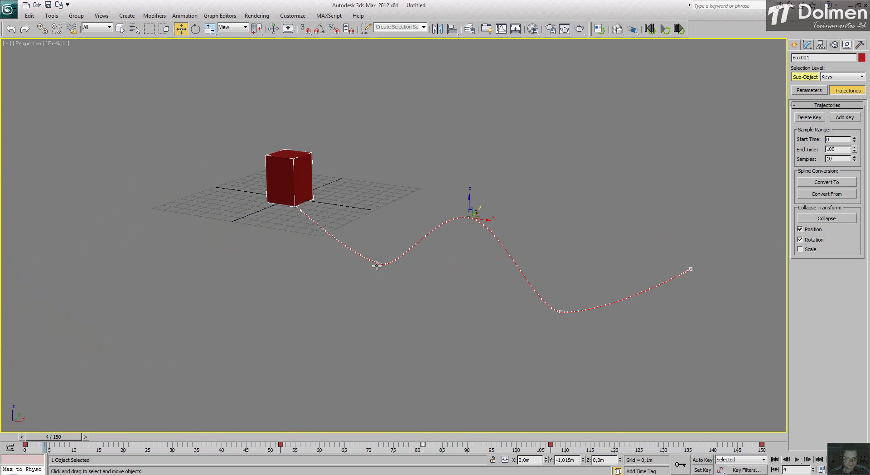
left_click_drag(379, 251, 378, 280)
middle_click_drag(397, 309, 376, 305, "alt")
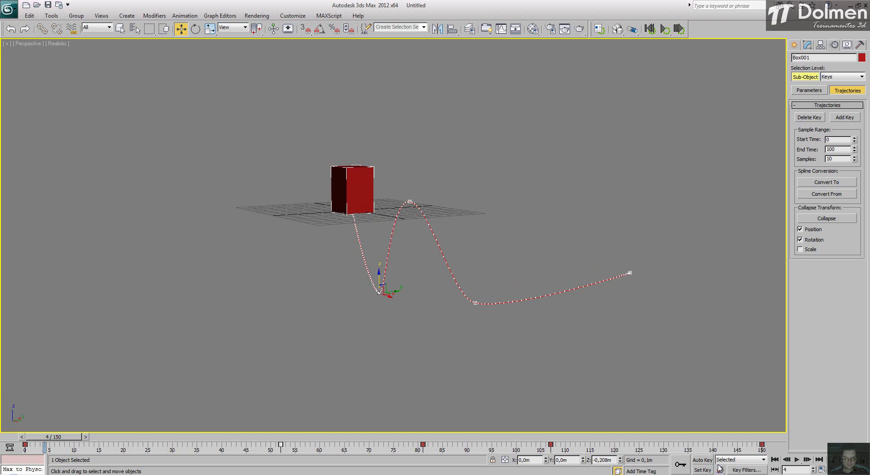
Step: Play the animation to review the box's path, stop it and scrub to frame 12
left_click(796, 460)
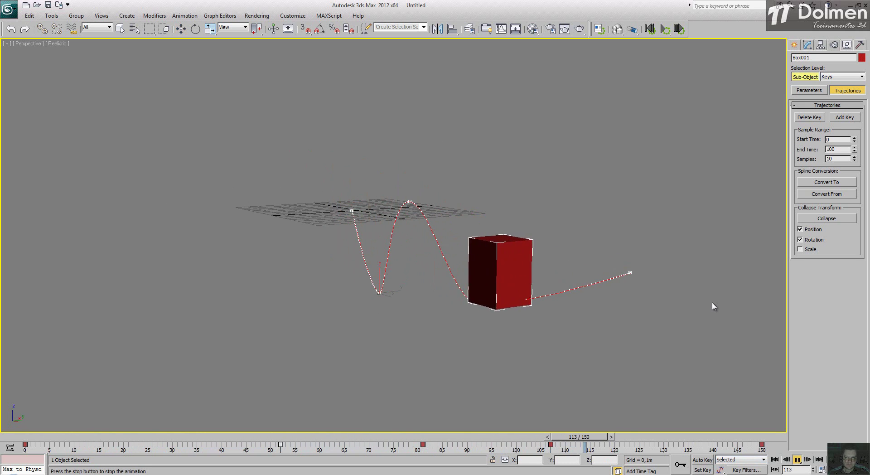
left_click(796, 460)
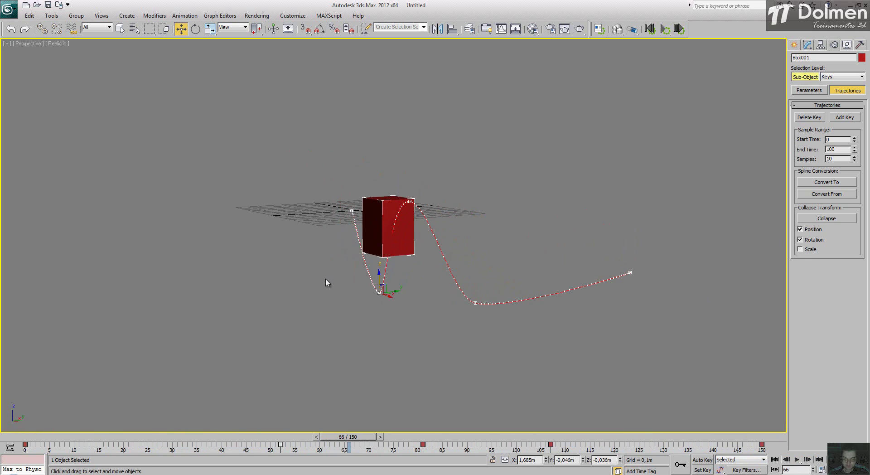
left_click_drag(343, 438, 91, 438)
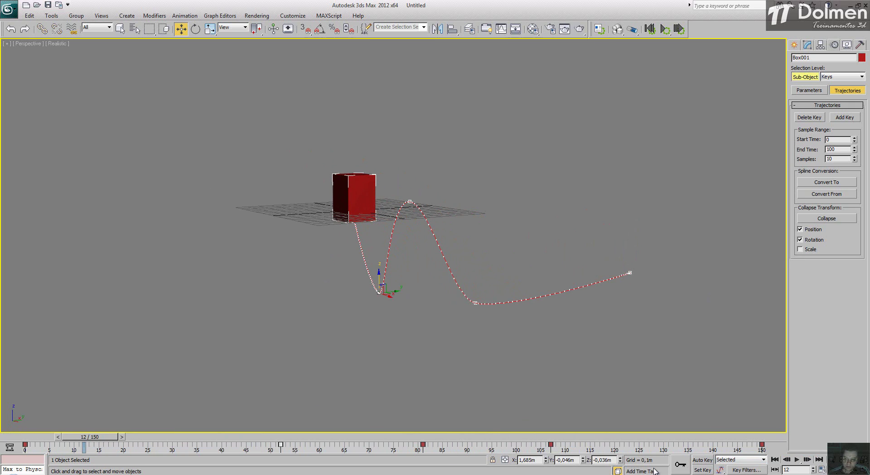
Step: With Auto Key on, rotate the box about -127.218° around Y at frame 150 outside sub-object mode, and play the animation
left_click(702, 460)
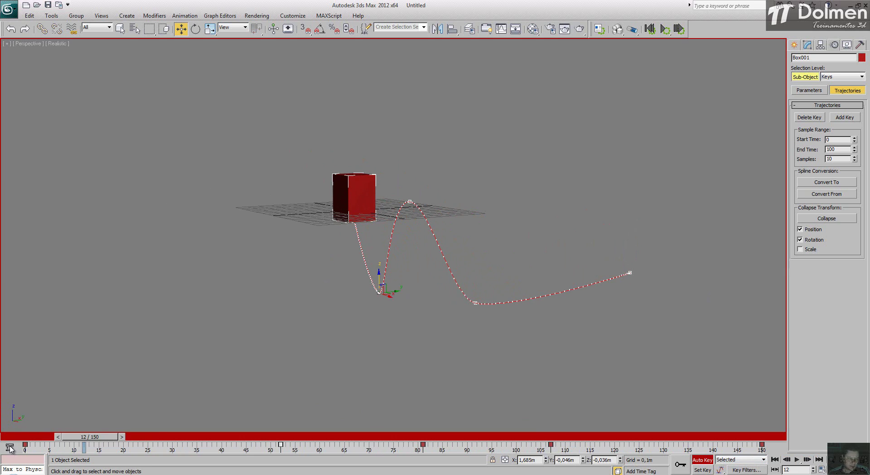
left_click_drag(96, 438, 768, 448)
key("w")
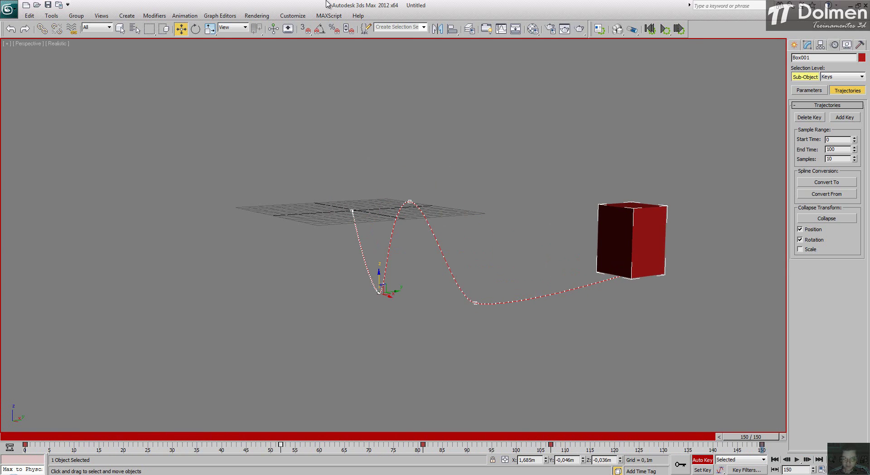
left_click(196, 29)
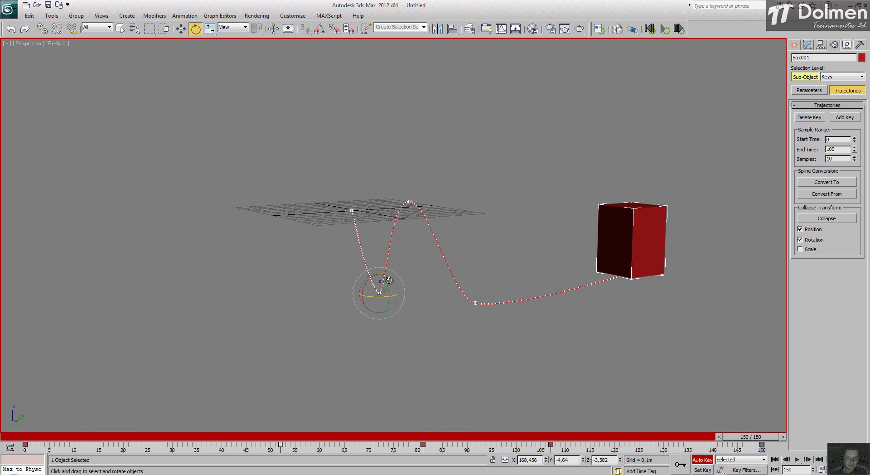
left_click(844, 90)
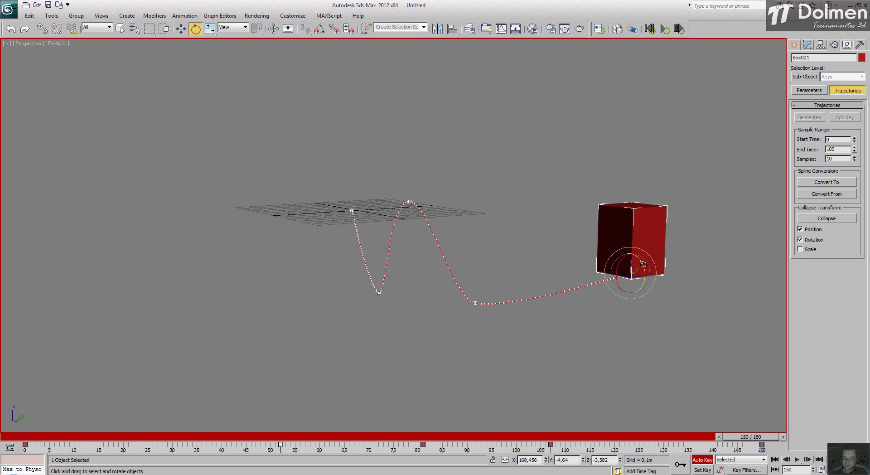
left_click_drag(643, 263, 655, 336)
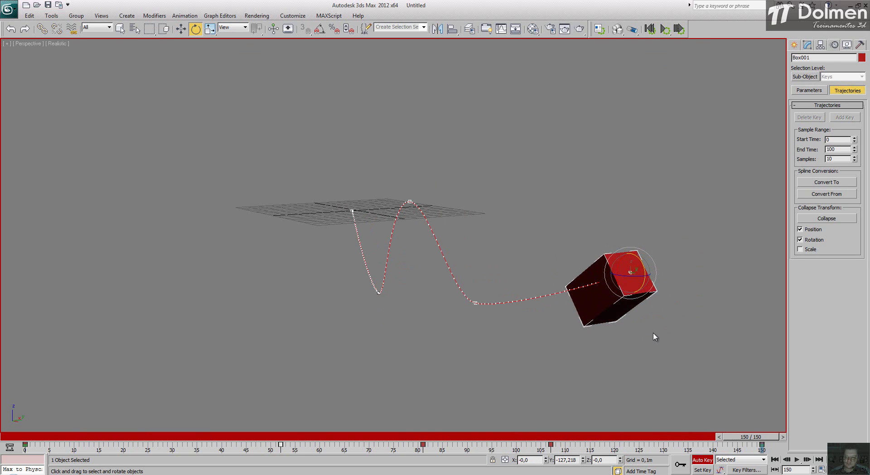
left_click(797, 459)
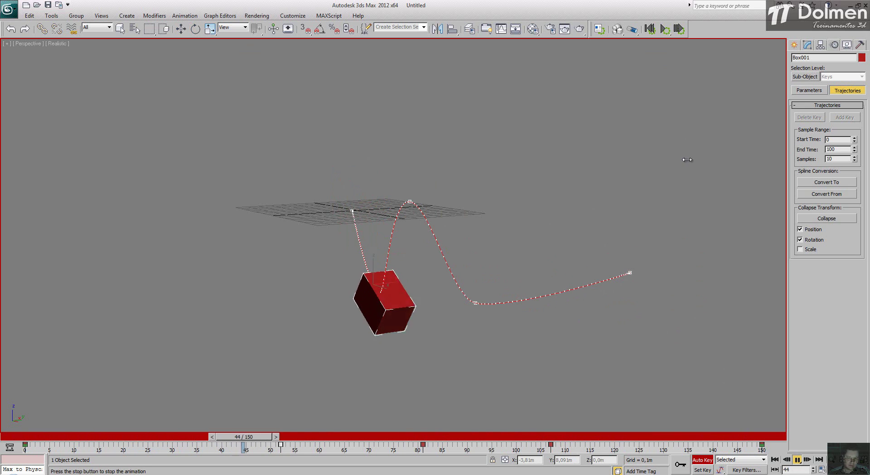
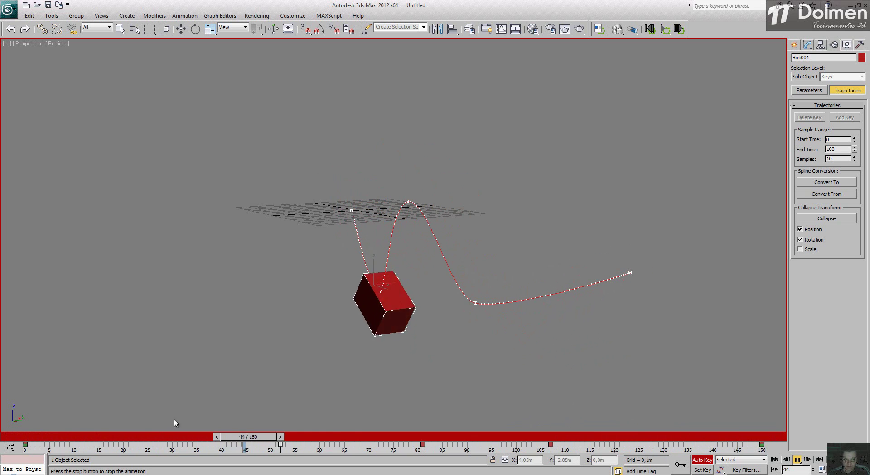
Step: Return to frame 0 and isolate the box's Y Rotation curve in the mini Curve Editor
left_click_drag(324, 438, 38, 429)
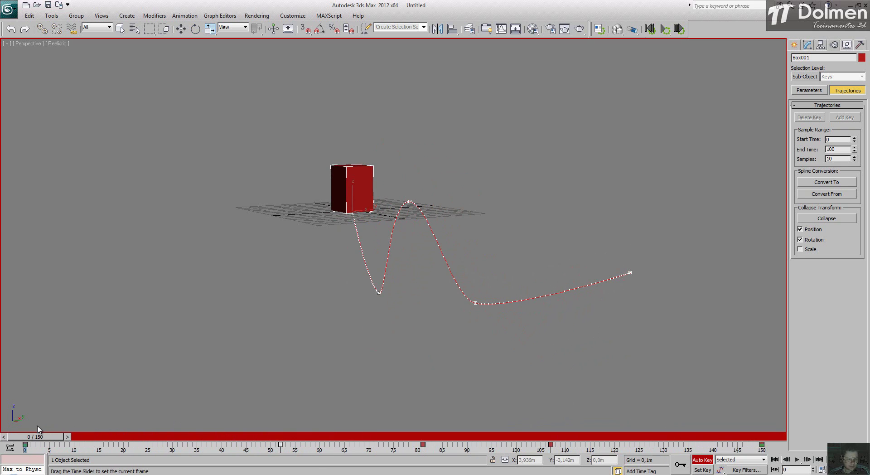
key("e")
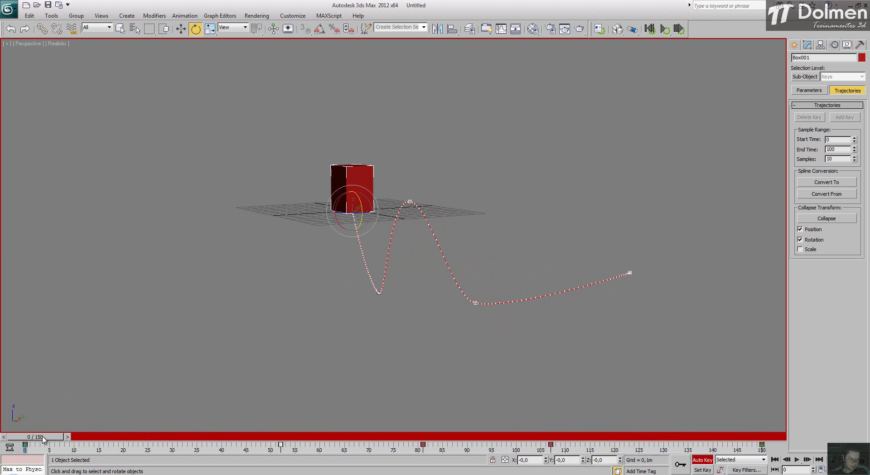
left_click(10, 448)
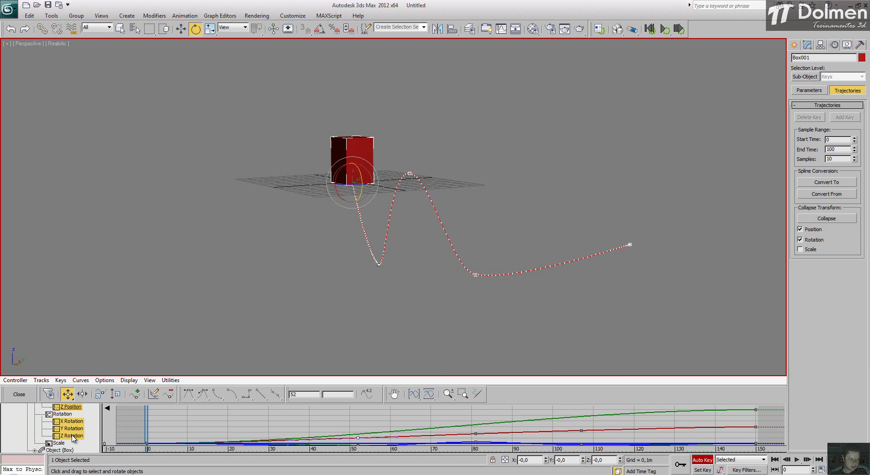
left_click(73, 436)
left_click(73, 428)
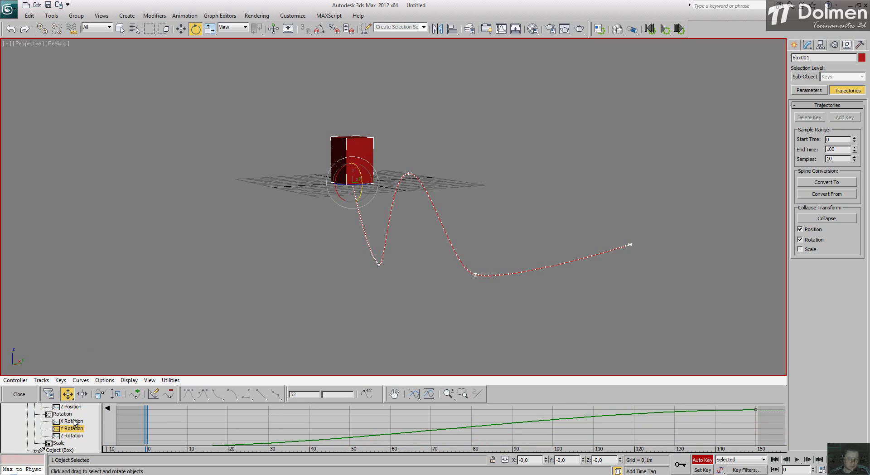
left_click(73, 421)
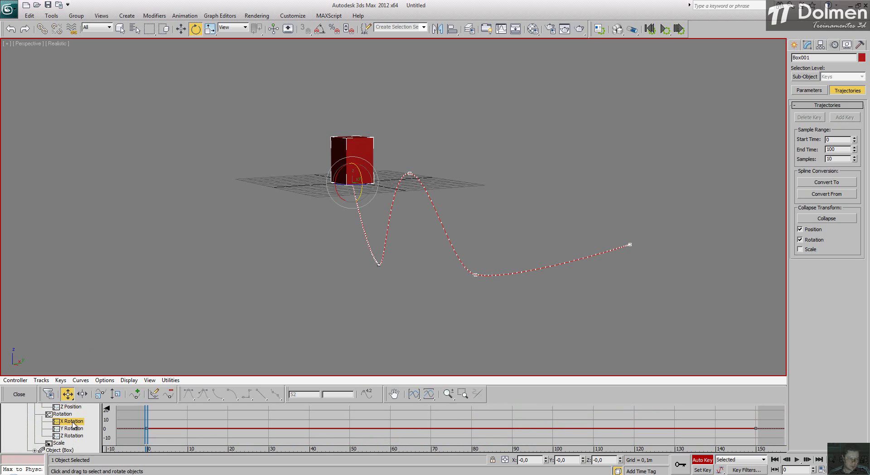
left_click(74, 428)
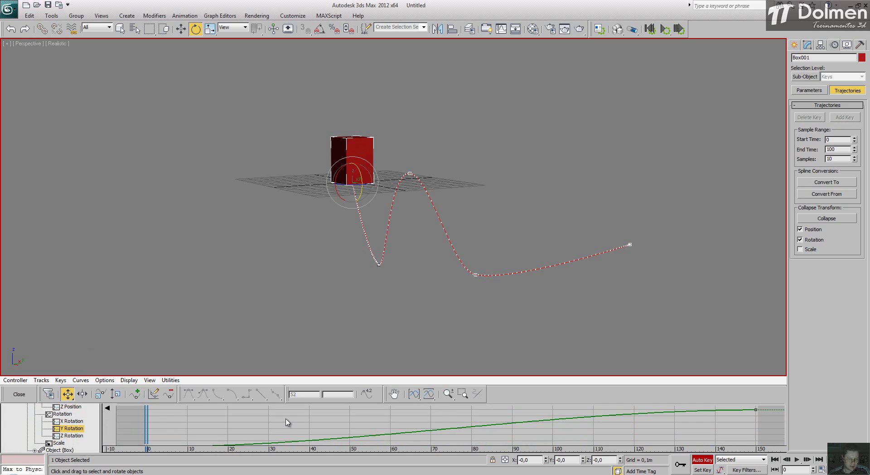
Step: Move the first Y Rotation key to frame 40 and the last to frame 110, scrubbing to check the box's rotation
scroll(286, 422, "down", 5)
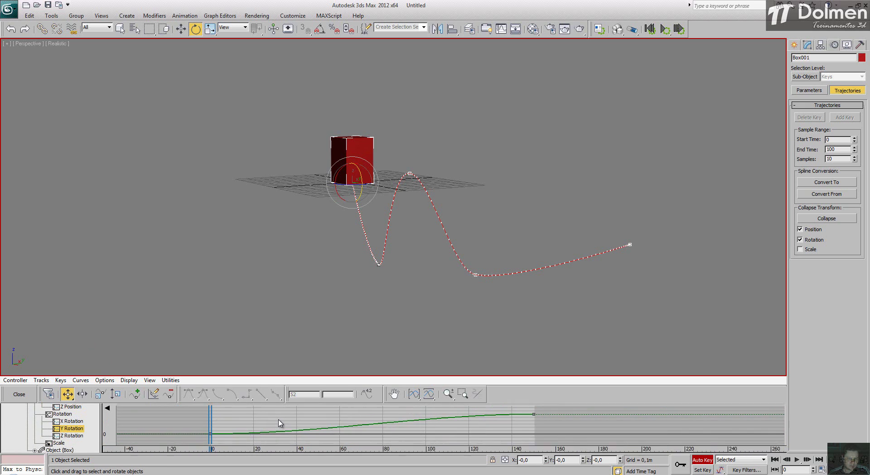
scroll(231, 429, "up", 2)
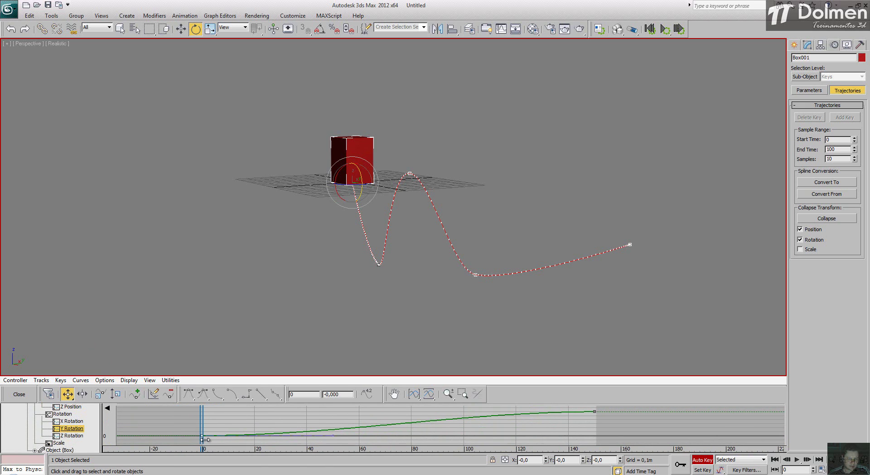
left_click_drag(203, 438, 307, 436)
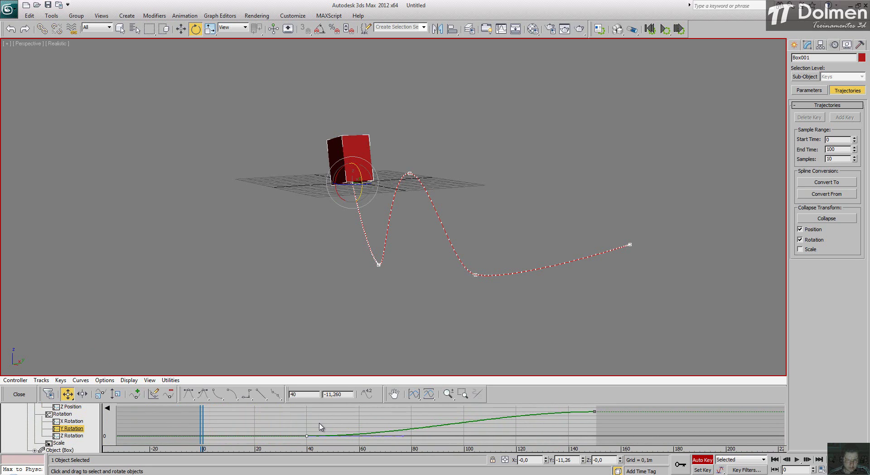
left_click_drag(595, 412, 518, 417)
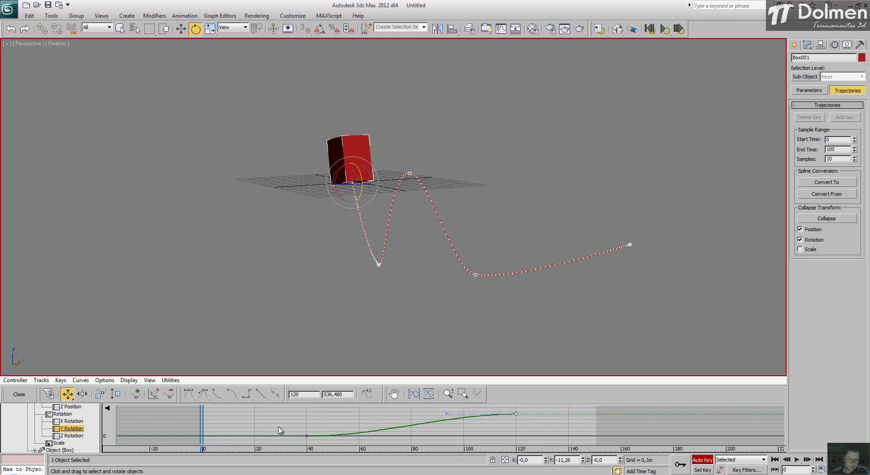
left_click_drag(202, 415, 382, 408)
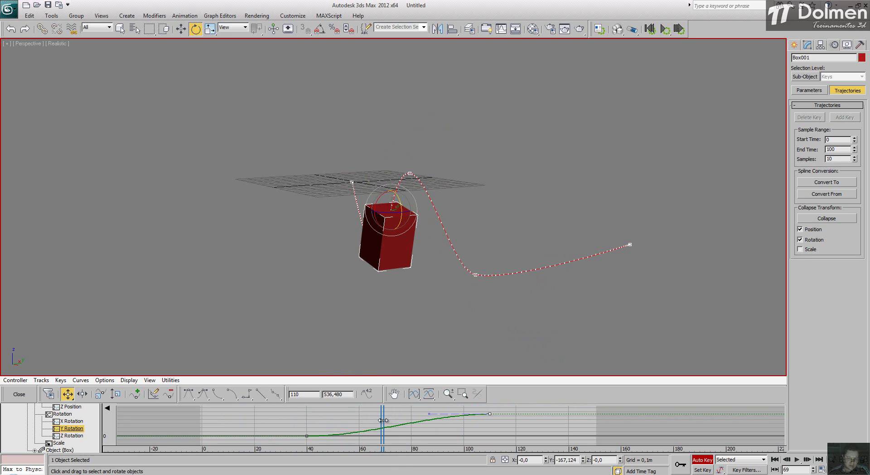
left_click_drag(383, 420, 257, 426)
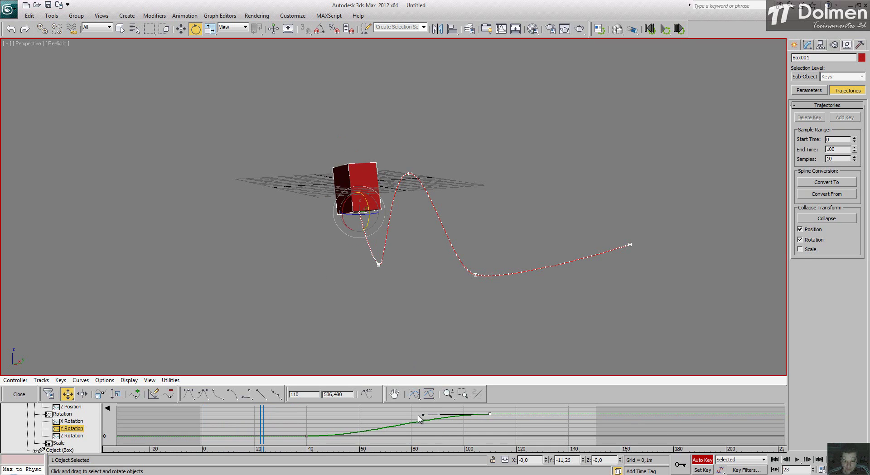
Step: Lengthen and raise the incoming tangent of the Y Rotation key at frame 110, scrub to frame 56 and close the curve editor
left_click_drag(418, 417, 340, 406)
mouse_move(260, 422)
left_mouse_down()
mouse_move(206, 422)
mouse_move(369, 421)
mouse_move(405, 406)
mouse_move(590, 405)
mouse_move(244, 411)
mouse_move(350, 412)
left_mouse_up()
left_click(19, 394)
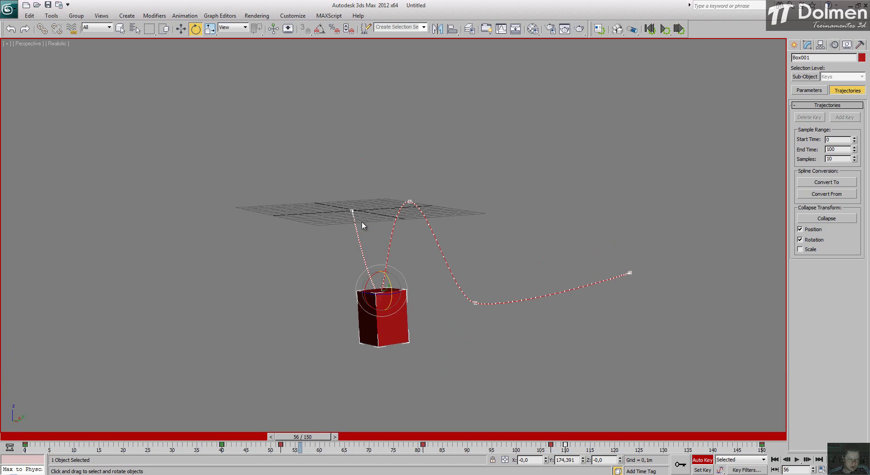
Step: Scale the box up uniformly at frame 76 to create a scale key
left_click_drag(291, 439, 733, 436)
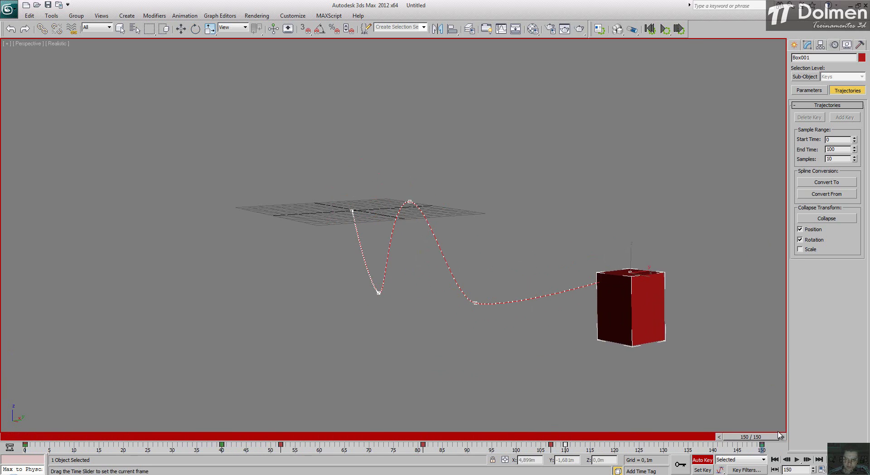
key("e")
left_click(210, 29)
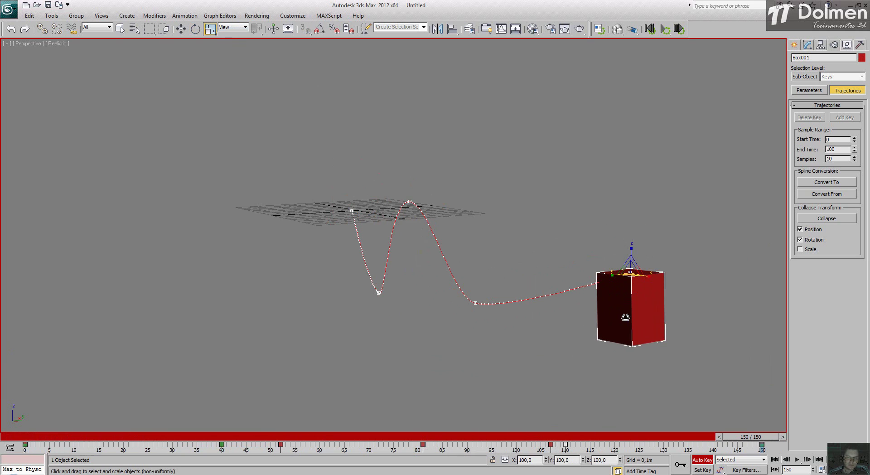
left_click_drag(752, 436, 398, 436)
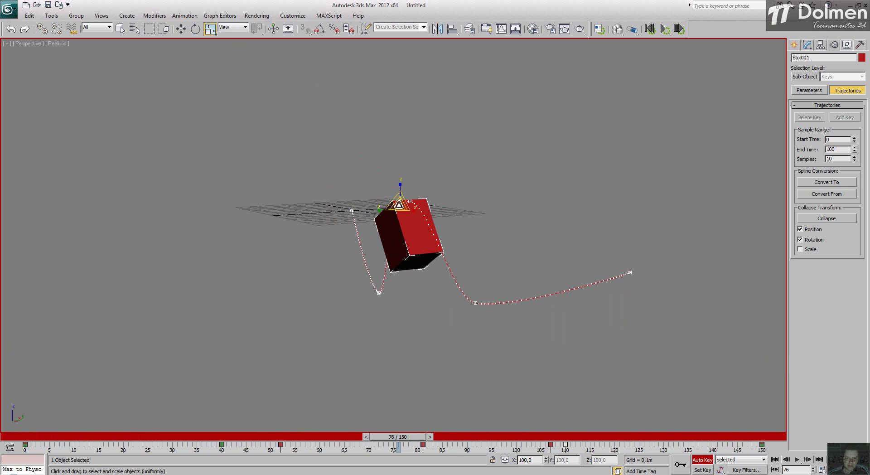
left_click_drag(393, 205, 393, 177)
Step: Scale the box down uniformly to about 48% at frame 150 and play back the animation
left_click_drag(399, 439, 766, 439)
left_click_drag(634, 271, 632, 392)
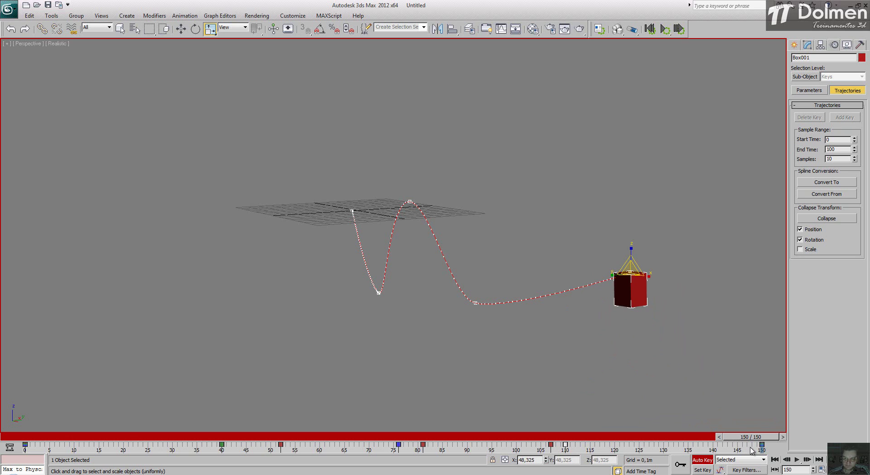
left_click(797, 460)
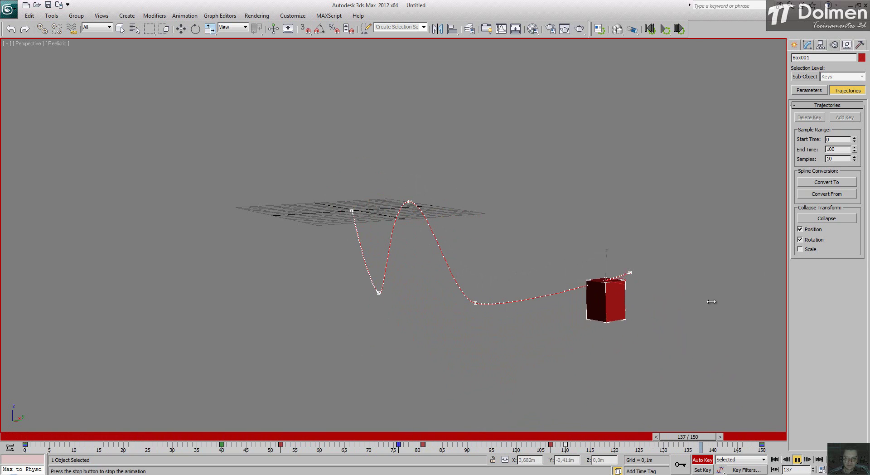
left_click(797, 460)
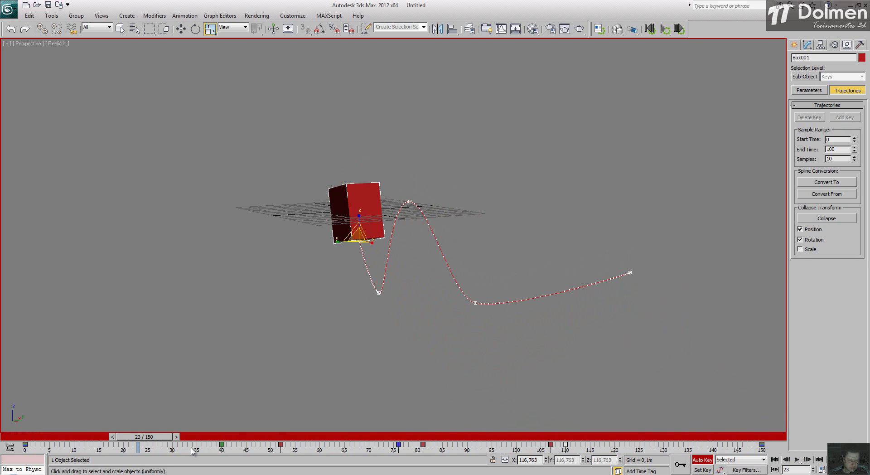
Step: Return to frame 0 and isolate the box's Scale curve in the mini Curve Editor
left_click_drag(152, 436, 33, 436)
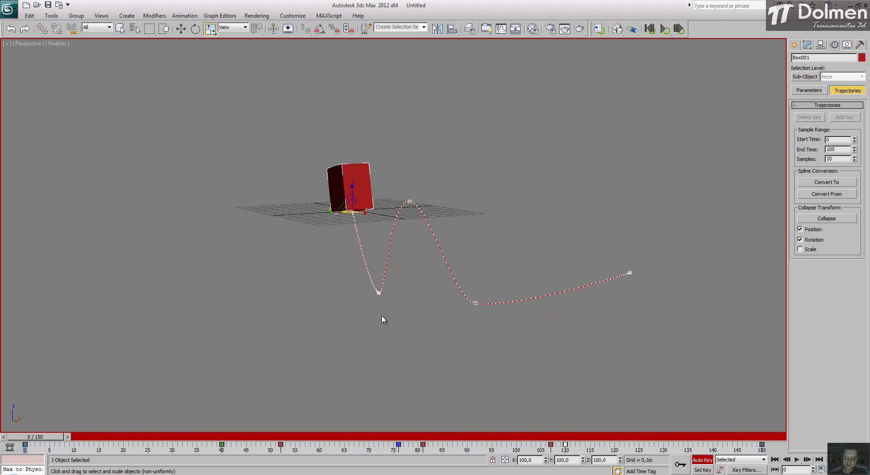
left_click(9, 448)
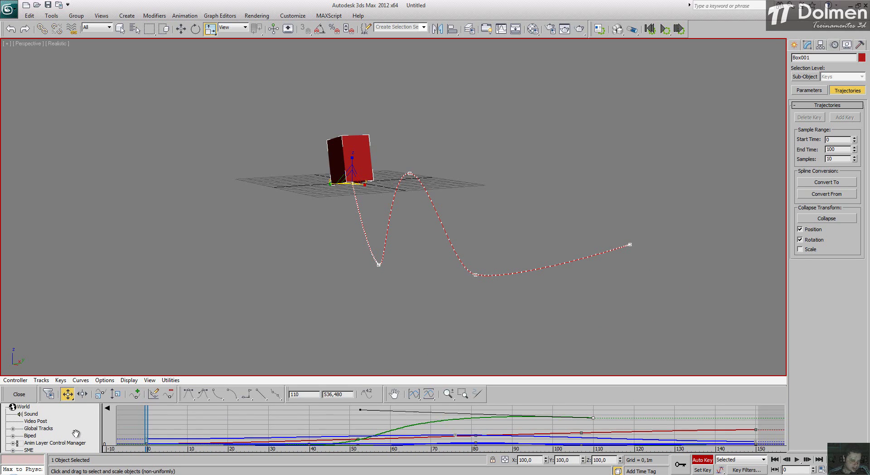
left_click_drag(75, 434, 83, 311)
left_click_drag(85, 424, 87, 394)
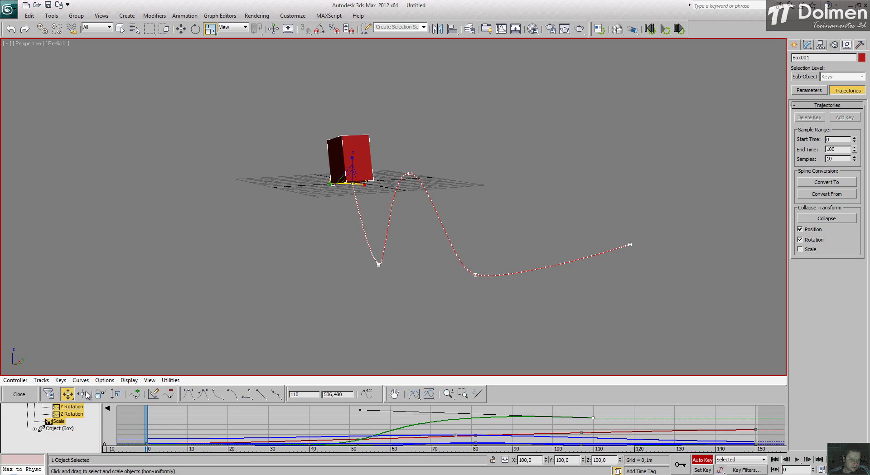
left_click(58, 421)
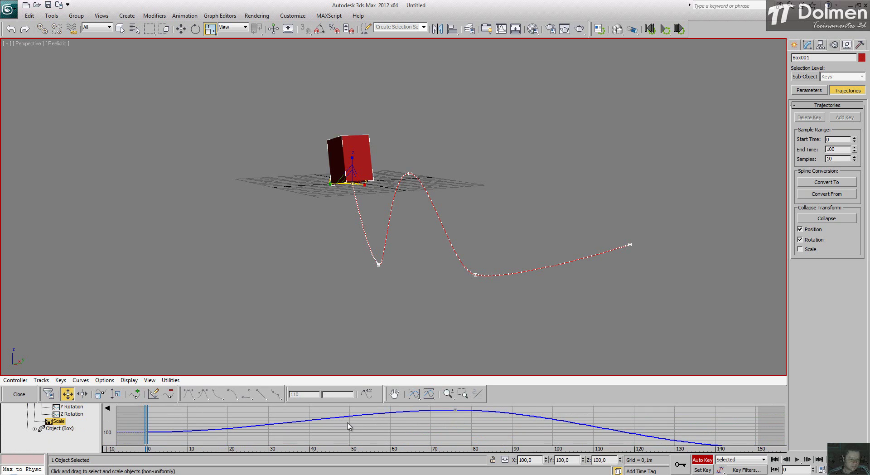
scroll(356, 429, "down", 5)
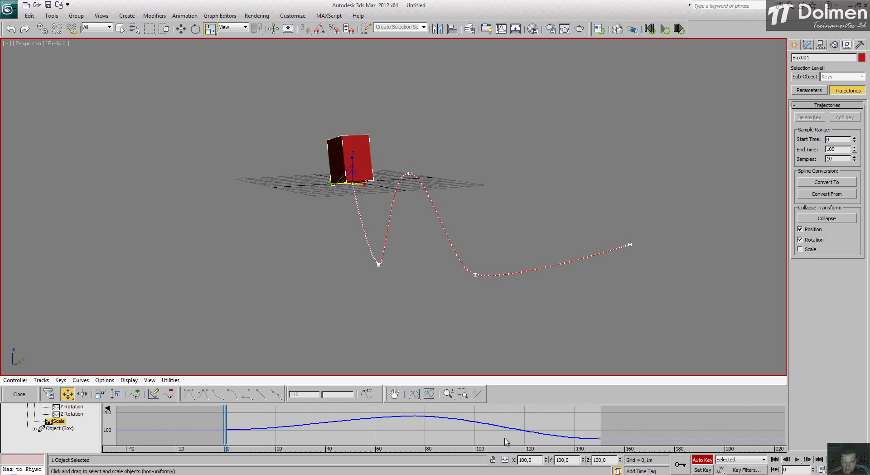
left_click(227, 429)
left_click_drag(226, 428, 318, 446)
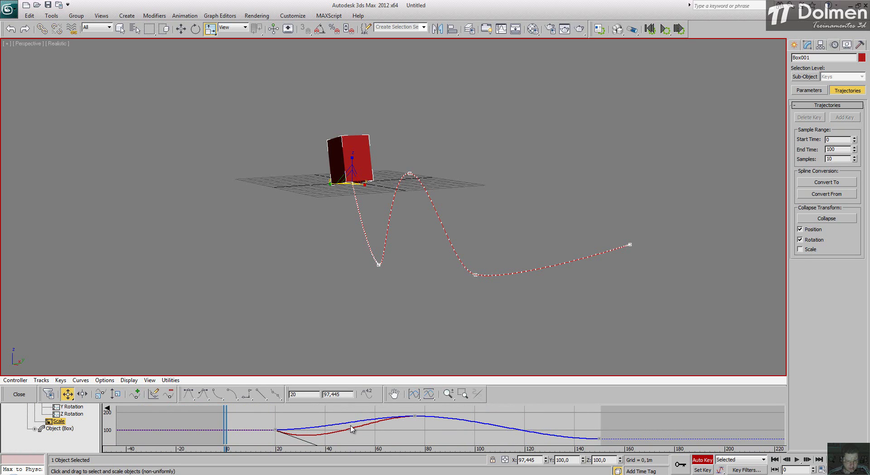
left_click(436, 437)
left_click(277, 430)
middle_click_drag(307, 433, 279, 439)
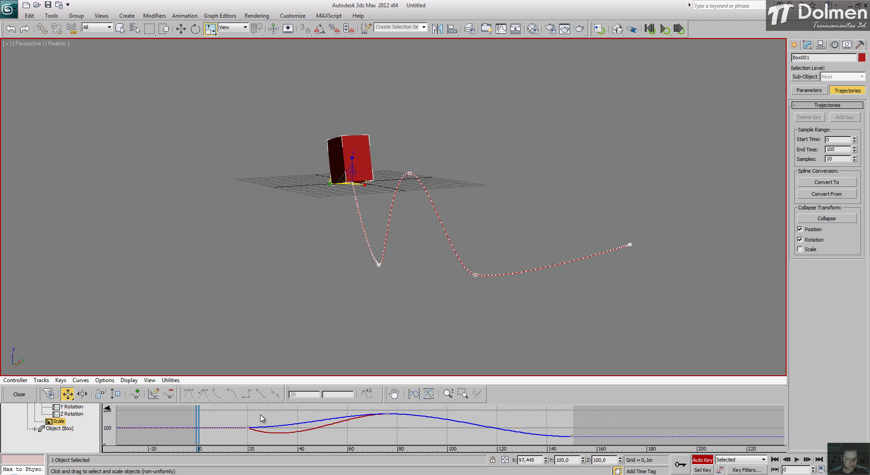
key("ctrl+z")
key("ctrl+z")
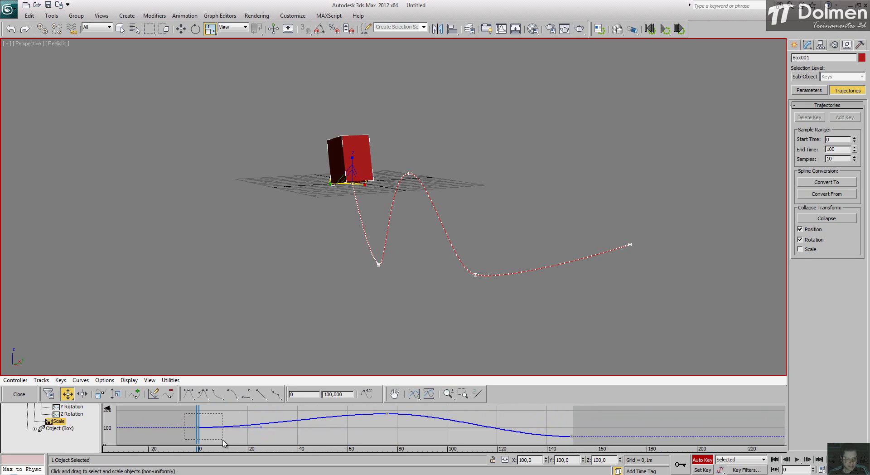
Step: Move the first Scale key to frame 20 and raise its outgoing tangent handles so the curves climb faster
left_click_drag(198, 428, 293, 419)
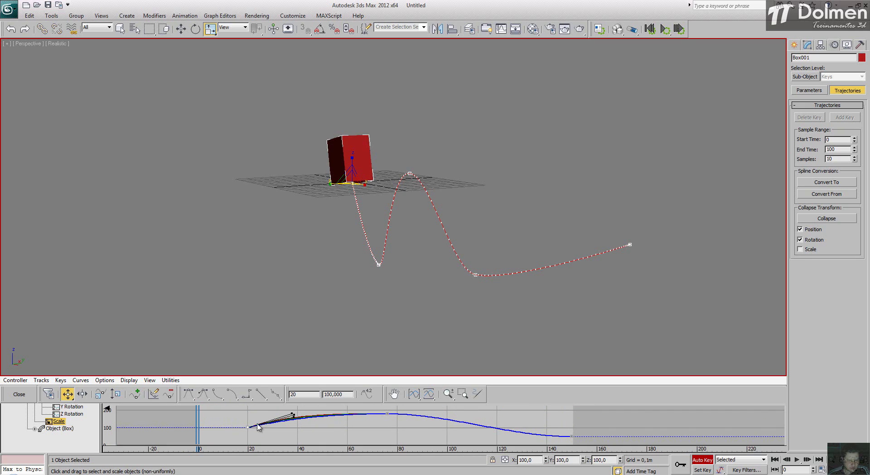
left_click_drag(232, 418, 256, 440)
left_click_drag(376, 418, 401, 402)
Step: Move the last Scale key to frame 133 and pull its incoming tangent handles down so all three axes follow the same dip
left_click_drag(571, 437, 484, 456)
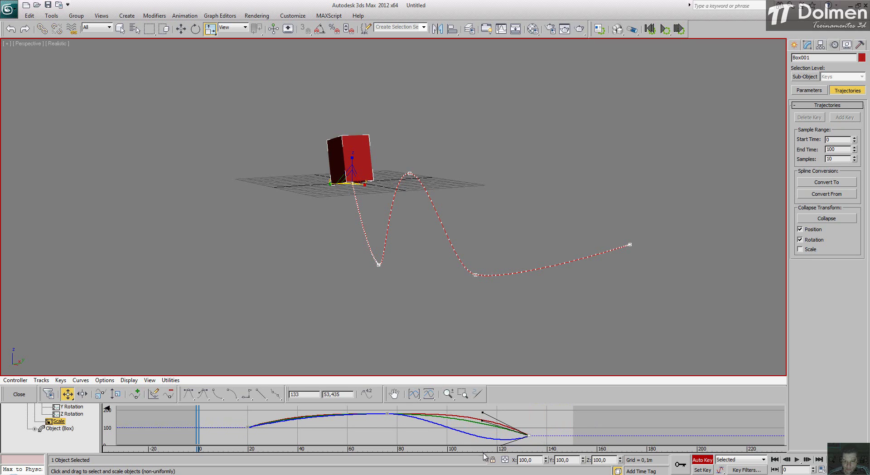
left_click_drag(482, 421, 485, 458)
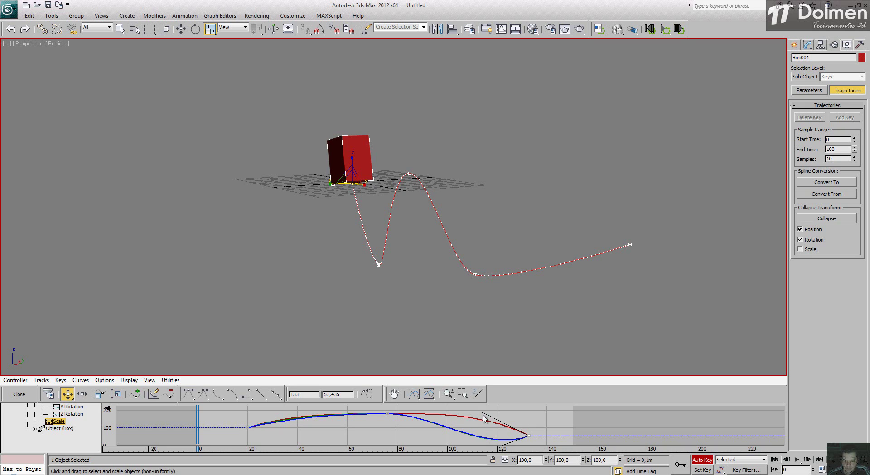
left_click_drag(482, 415, 483, 455)
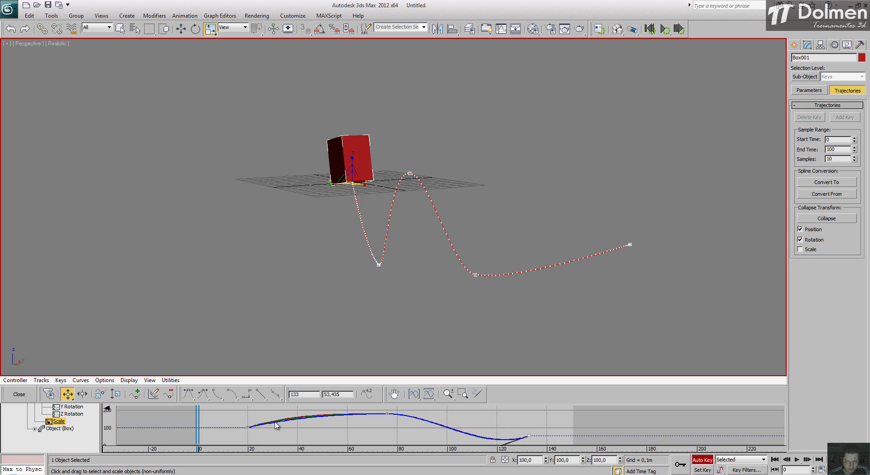
Step: Select the Scale key at frame 20 to examine its tangent handles
left_click(248, 426)
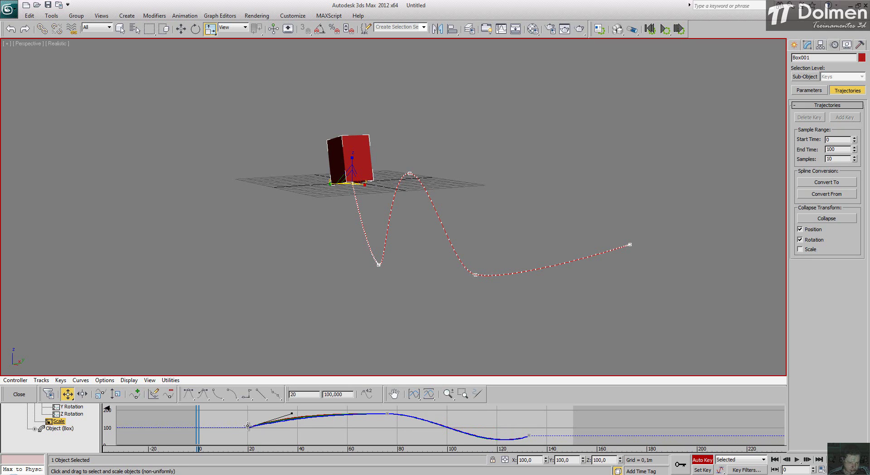
left_click(293, 420)
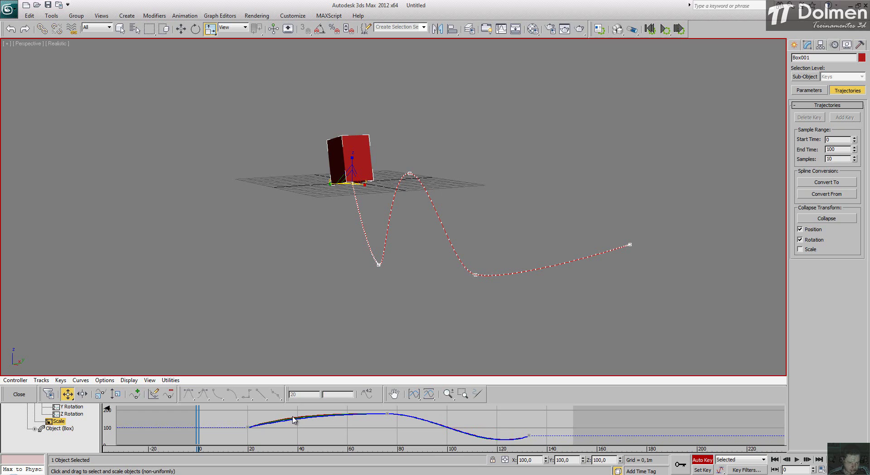
left_click(247, 427)
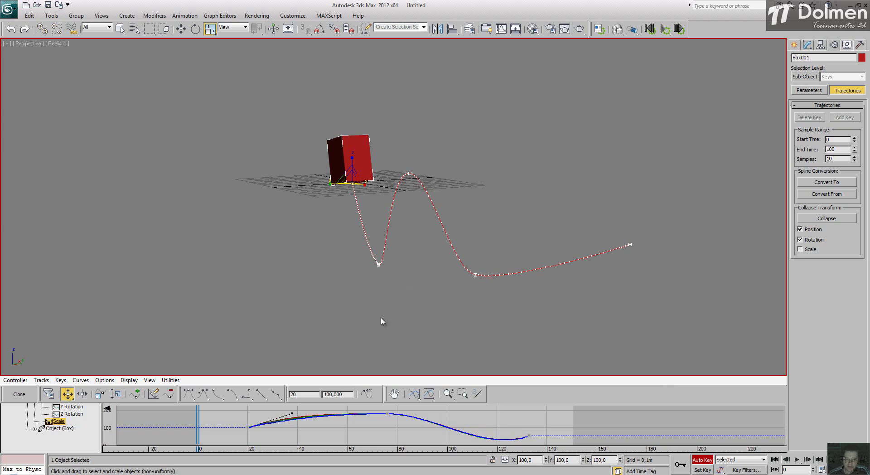
Step: Scrub through the box's scale animation, turn off Auto Key and close the mini Curve Editor
left_click_drag(199, 419, 537, 424)
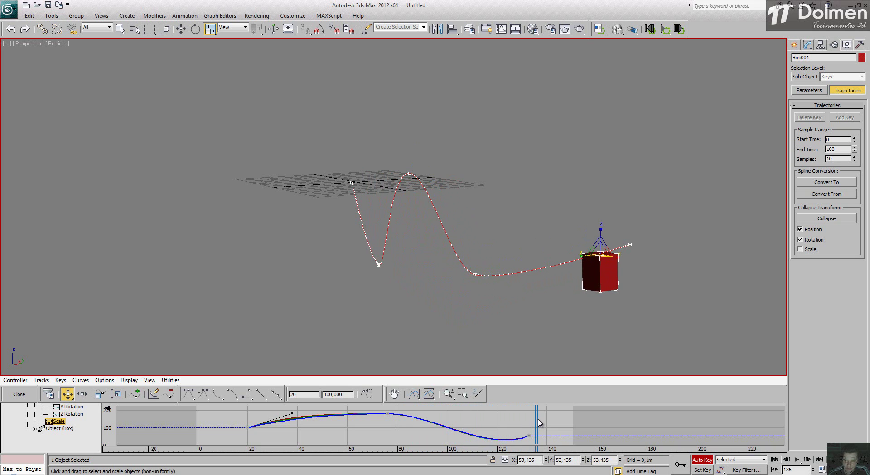
left_click(701, 460)
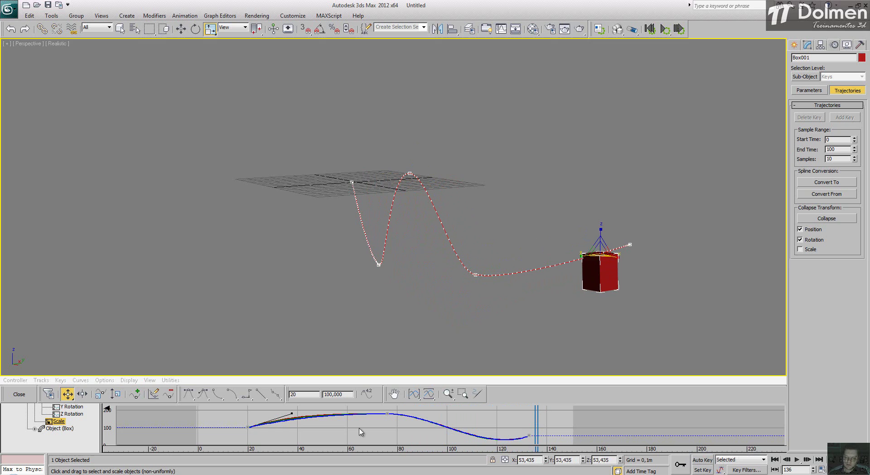
left_click(19, 393)
scroll(396, 303, "up", 5)
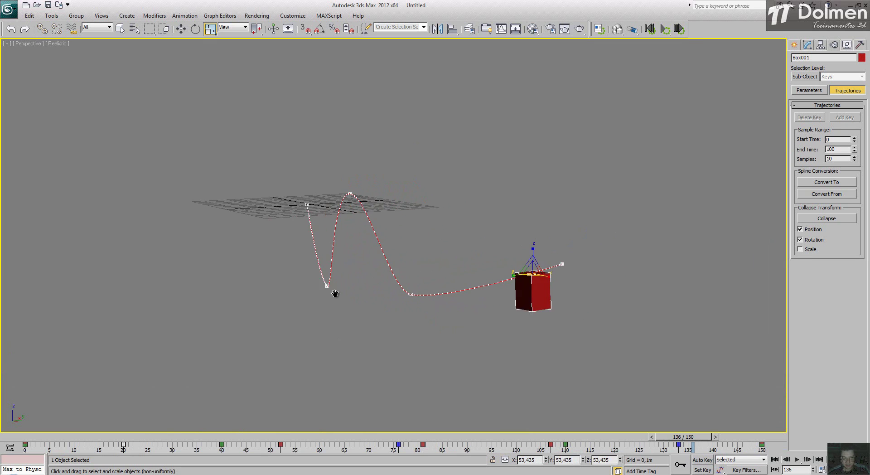
middle_click_drag(352, 302, 385, 257, "alt")
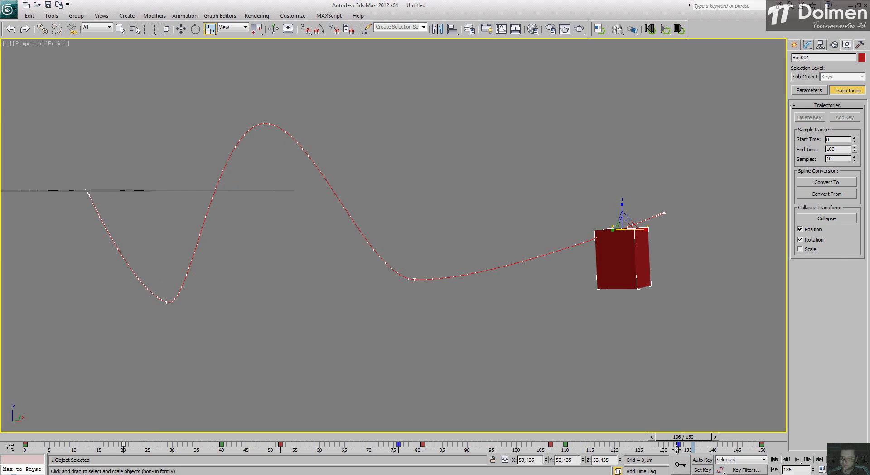
left_click_drag(682, 437, 647, 314)
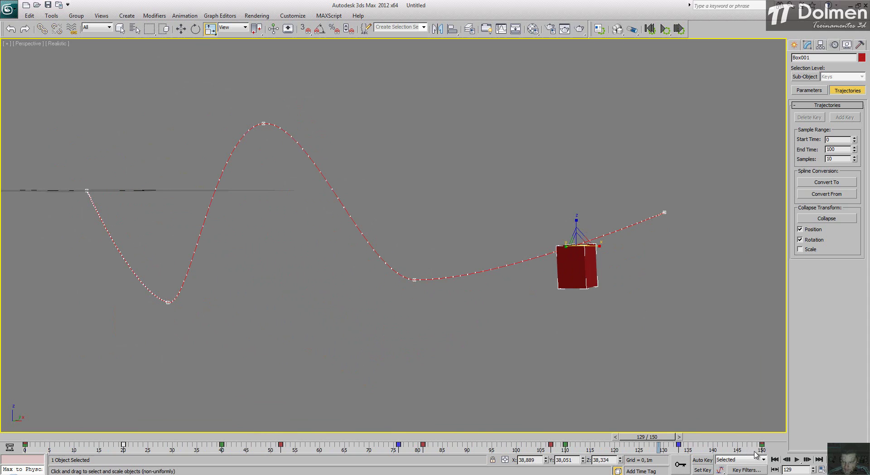
Step: Delete all of the box's animation keys across the timeline and remove the box from the scene
left_click_drag(773, 449, 14, 447)
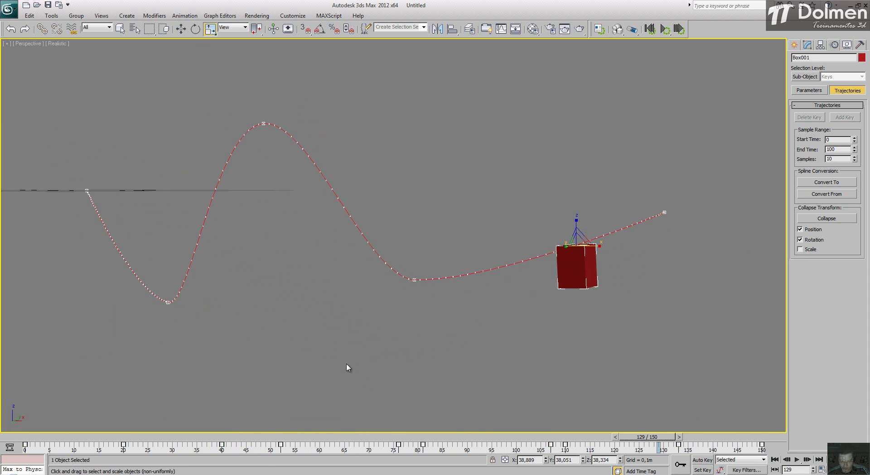
key("Delete")
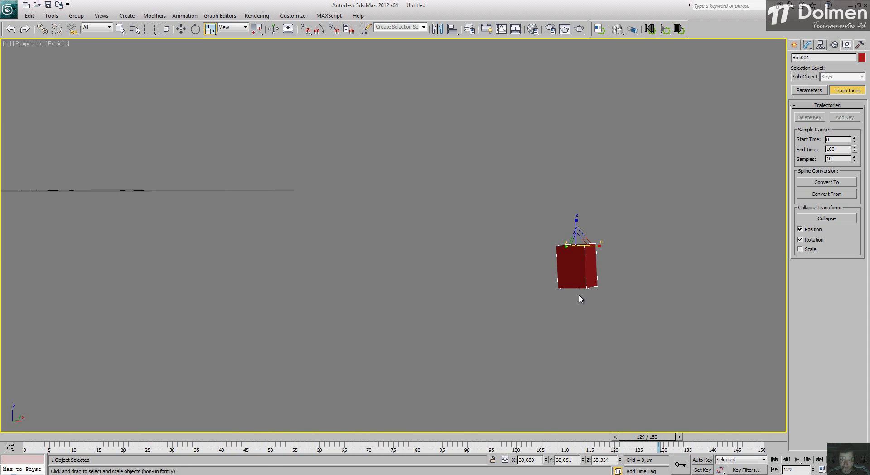
key("Delete")
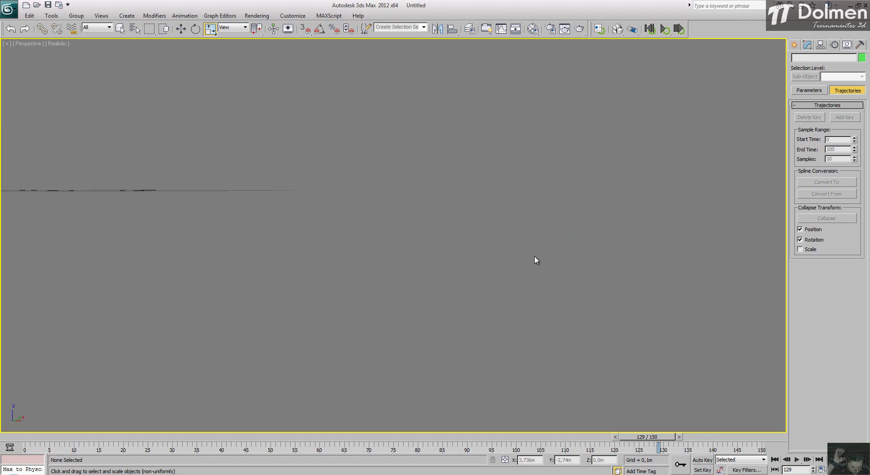
Step: Create a tall box near one edge of the grid, about 0,125m long, 0,12m wide and 0,232m high
key("z")
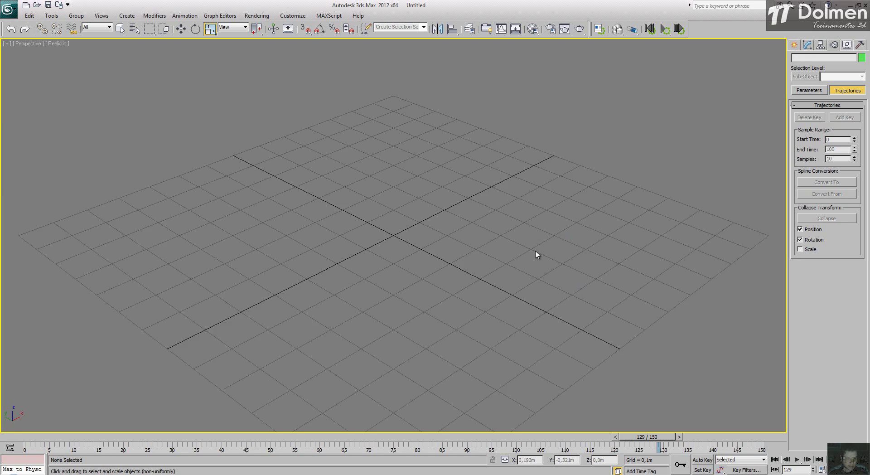
left_click(795, 45)
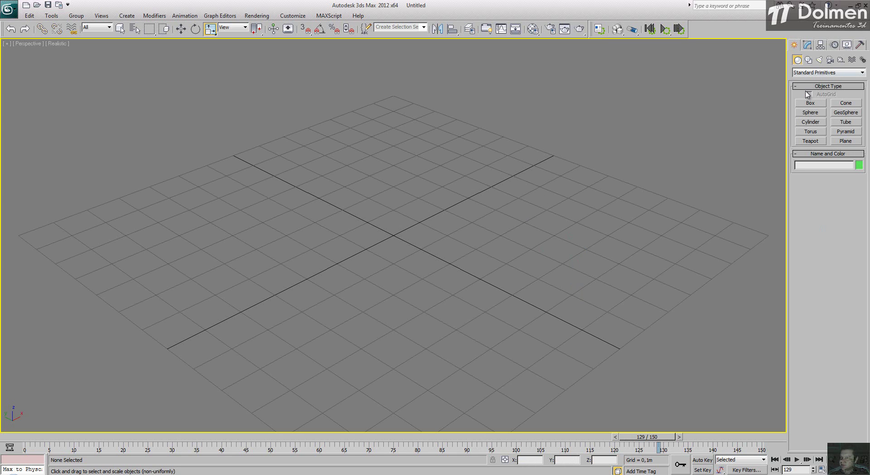
left_click(810, 103)
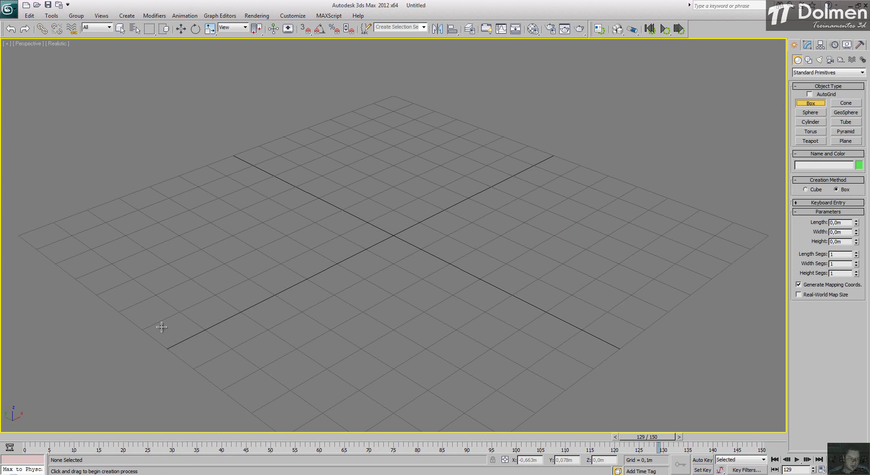
left_click_drag(163, 326, 240, 327)
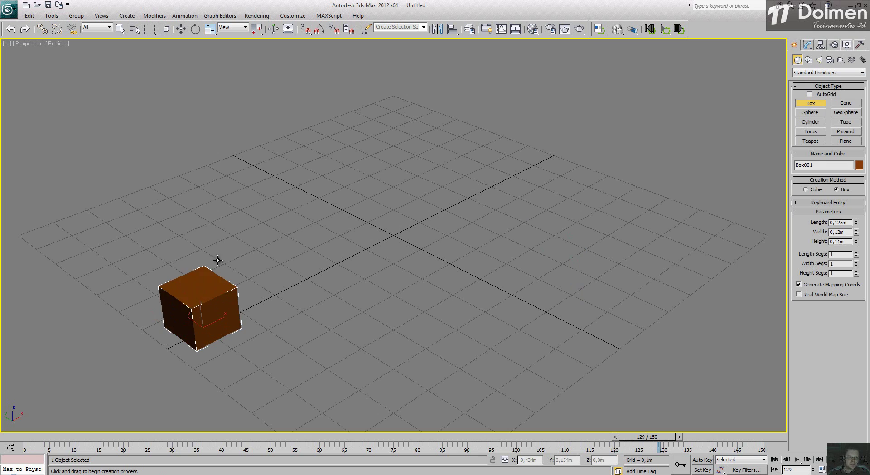
left_click(216, 225)
key("r")
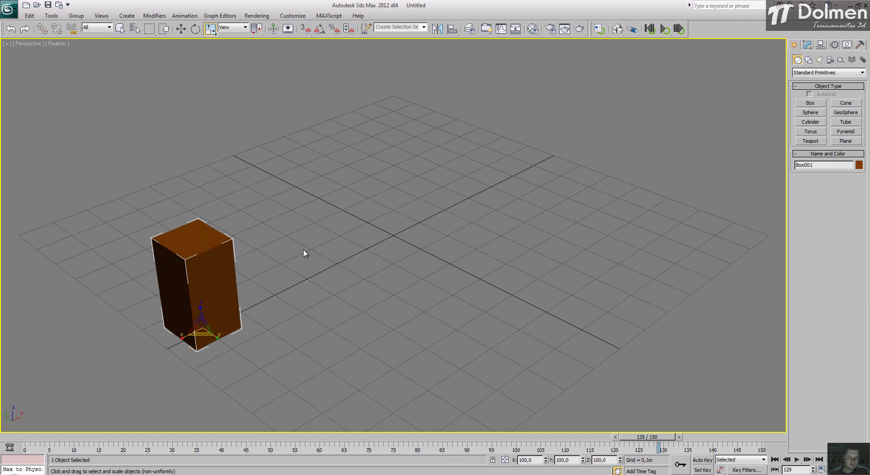
Step: With Auto Key on, animate the box from frame 0 along the X axis to about 0,65m at frame 150, and return to frame 0
left_click_drag(656, 442, 32, 442)
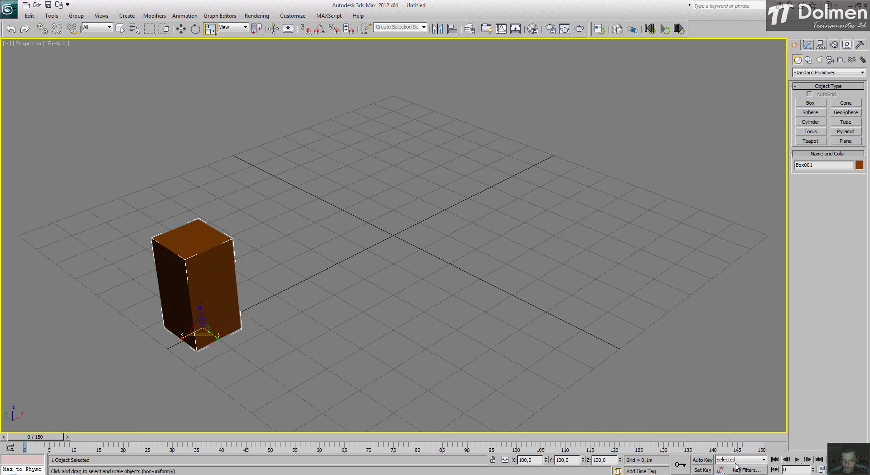
left_click(702, 460)
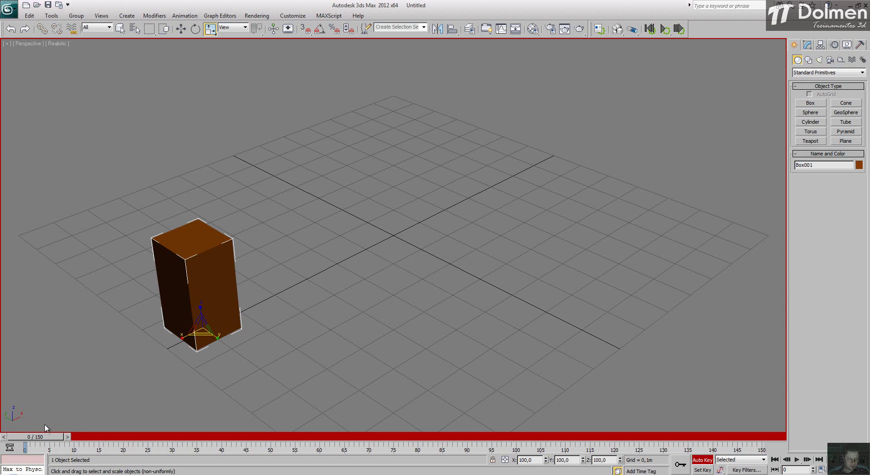
left_click_drag(45, 436, 751, 437)
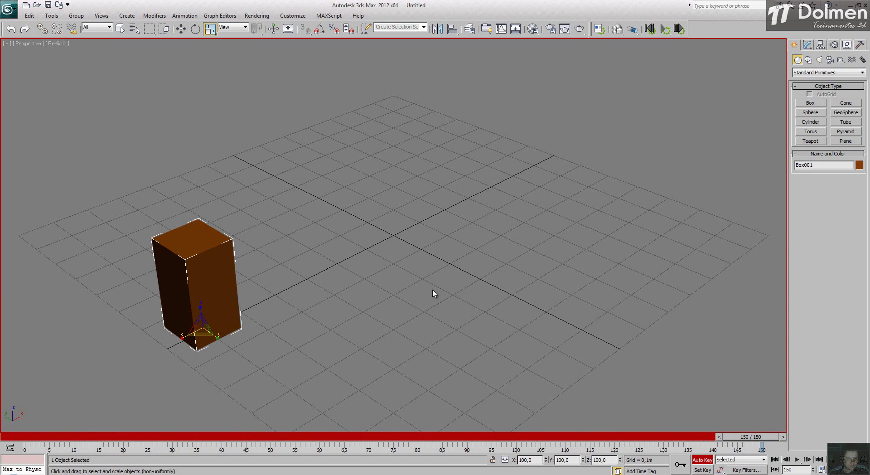
key("w")
left_click_drag(217, 320, 531, 158)
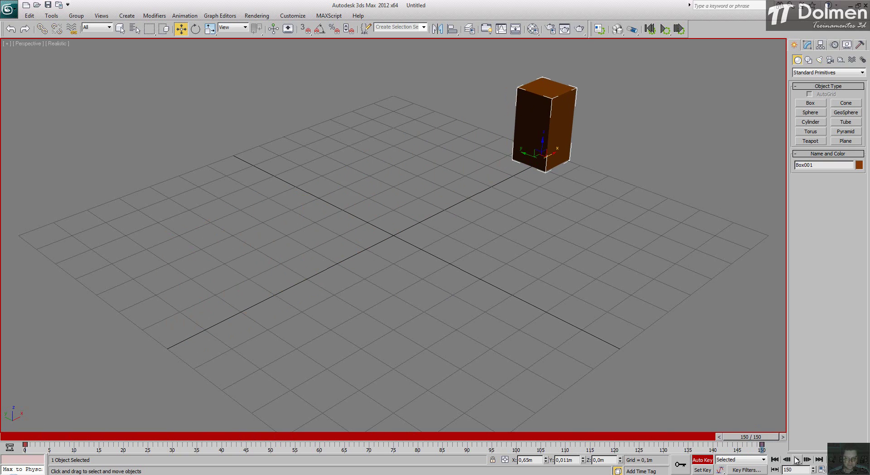
left_click_drag(742, 436, 12, 424)
key("w")
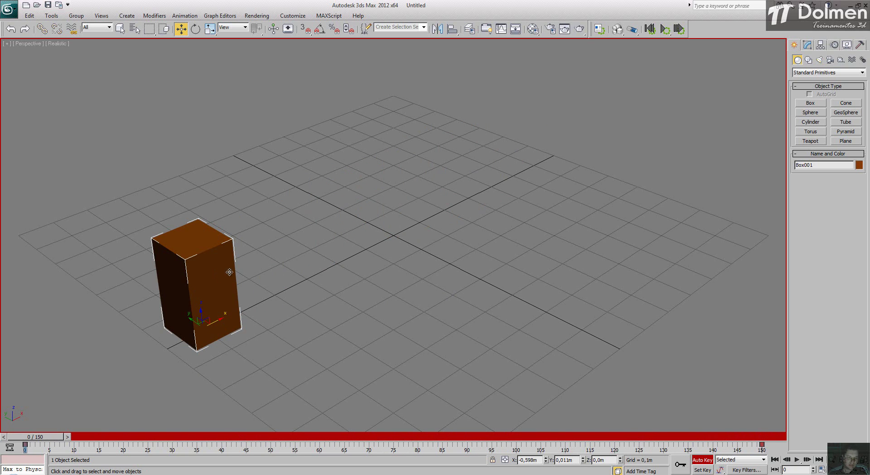
middle_click_drag(317, 271, 329, 253, "alt")
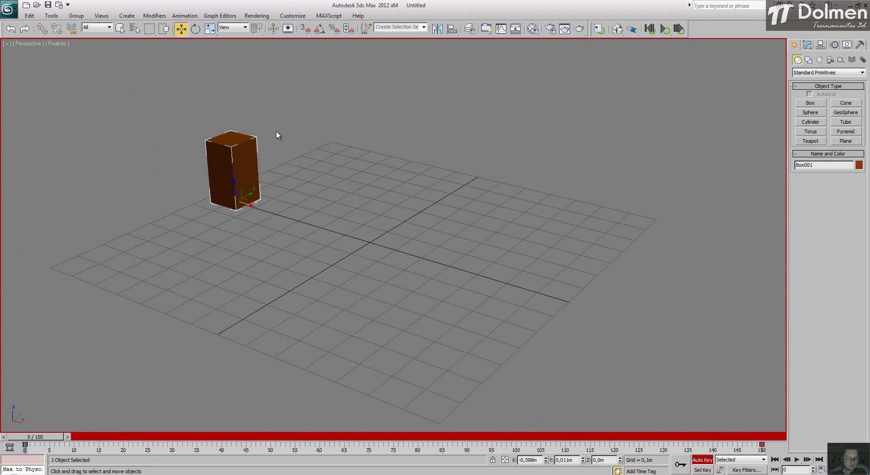
Step: At frame 30, show edged faces and set the box's length, width and height segments to 20
left_click_drag(52, 437, 191, 456)
key("w")
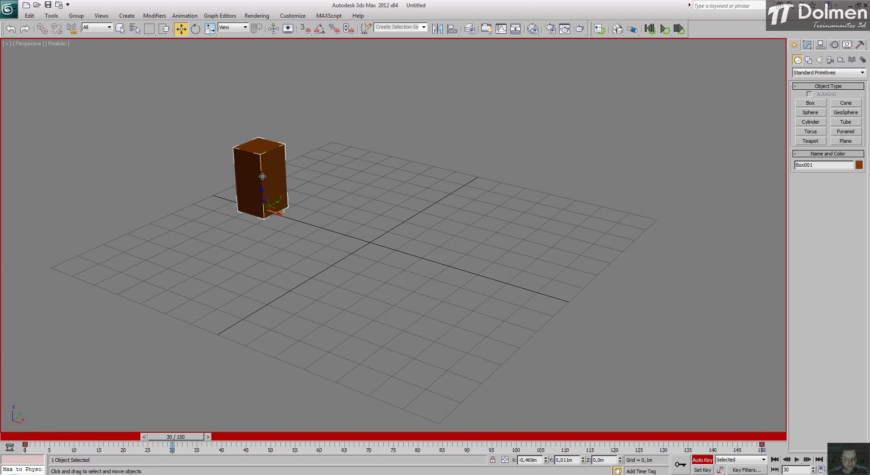
key("F4")
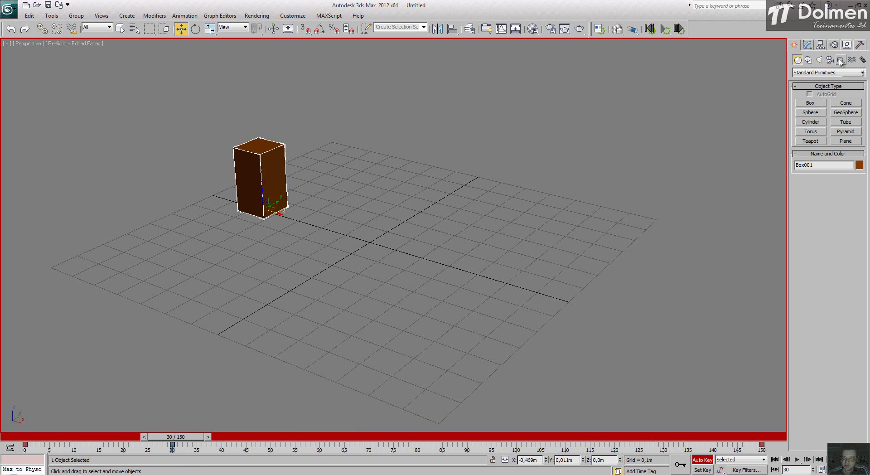
left_click(807, 45)
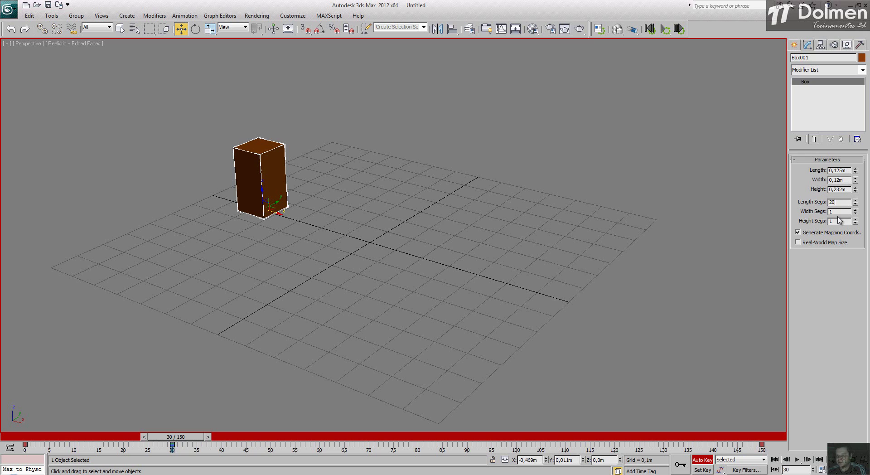
type("20")
double_click(837, 221)
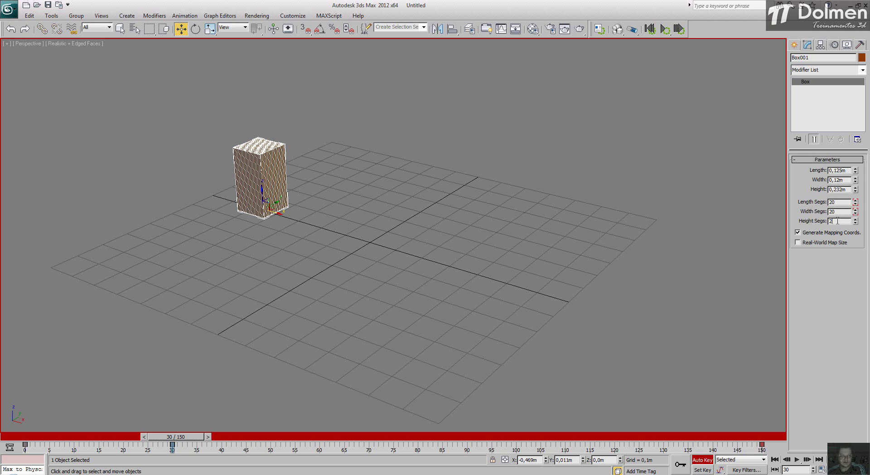
type("20")
key("Return")
Step: Scrub back to frame 23 to examine how the box's segment counts animate
mouse_move(161, 439)
left_mouse_down()
mouse_move(27, 444)
mouse_move(168, 450)
left_mouse_up()
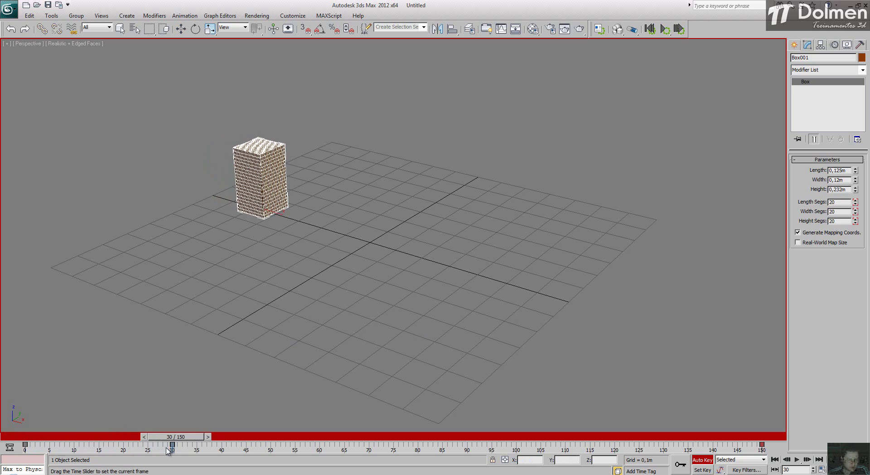
key("w")
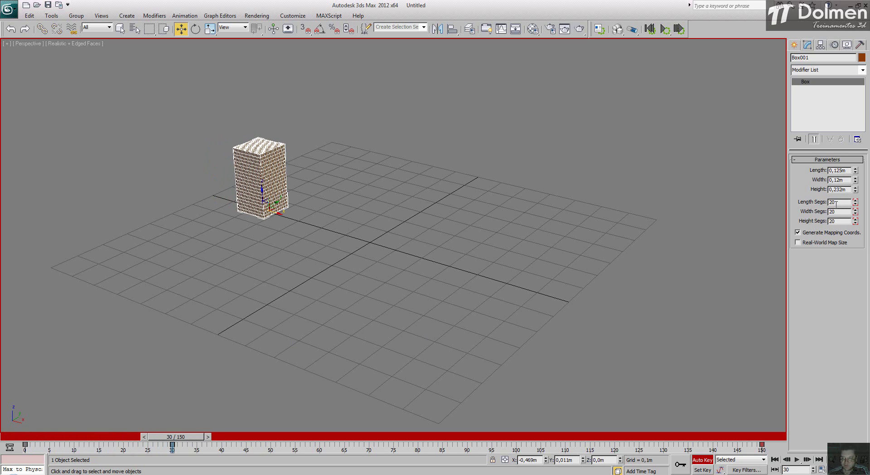
left_click_drag(185, 438, 155, 438)
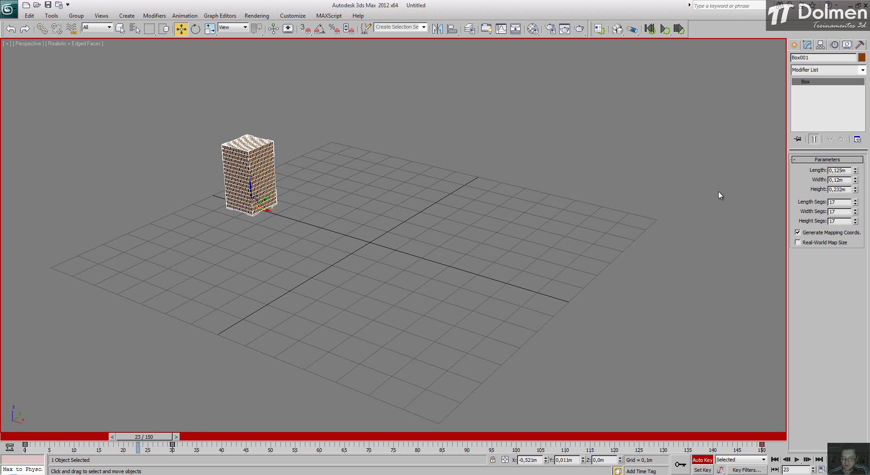
Step: At frame 60, add a Bend modifier to the box and set its angle to about 69,5
mouse_move(132, 436)
left_mouse_down()
mouse_move(28, 438)
mouse_move(33, 451)
mouse_move(757, 472)
mouse_move(166, 465)
mouse_move(174, 465)
mouse_move(174, 438)
mouse_move(345, 442)
mouse_move(324, 448)
left_mouse_up()
key("w")
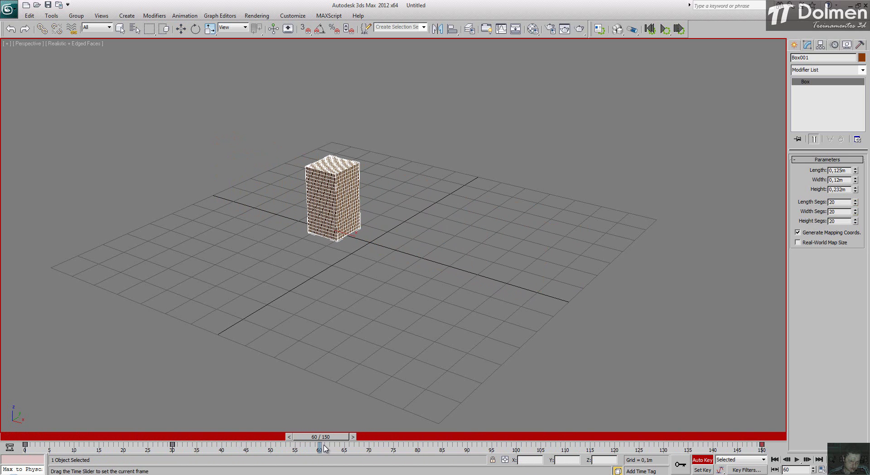
key("w")
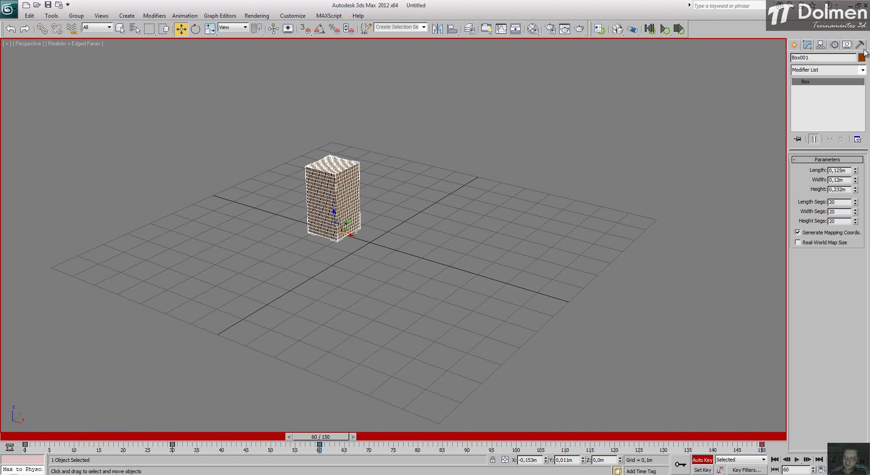
left_click(842, 71)
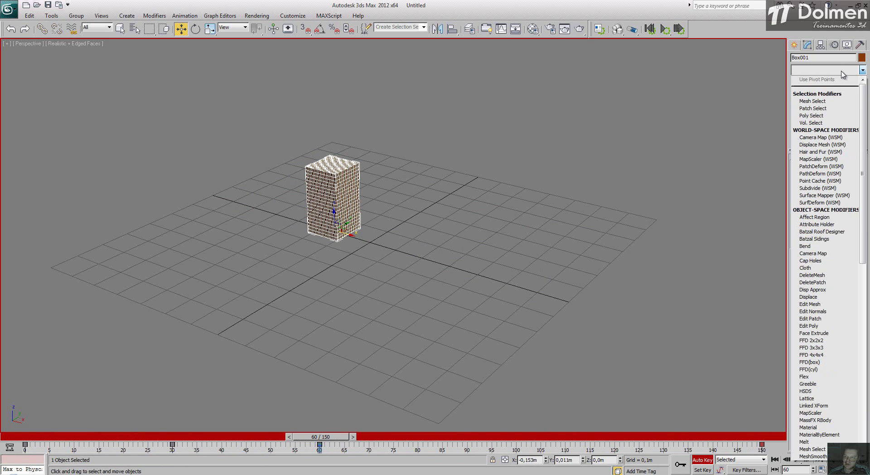
left_click(825, 247)
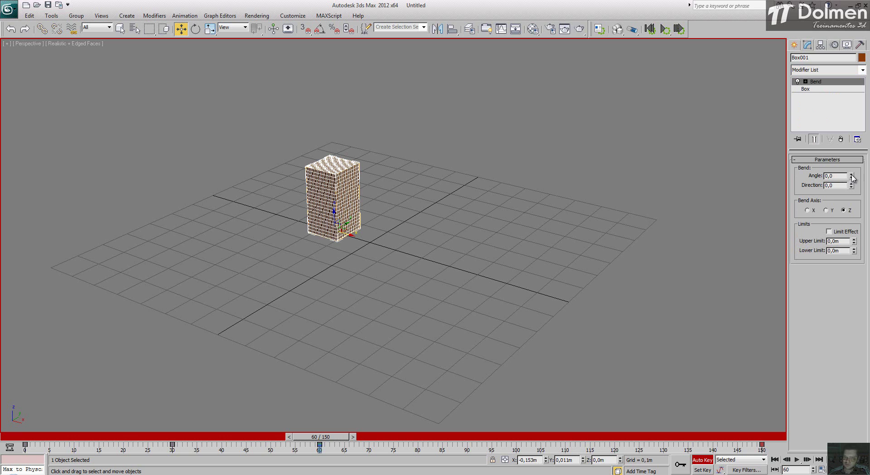
left_click_drag(852, 177, 862, 112)
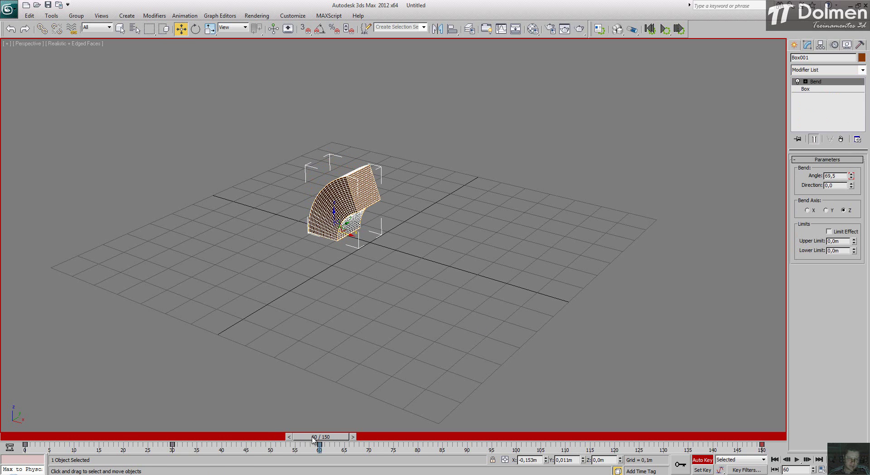
Step: Set the Bend angle to 0 at frame 30 and return to frame 60
left_click_drag(313, 438, 171, 448)
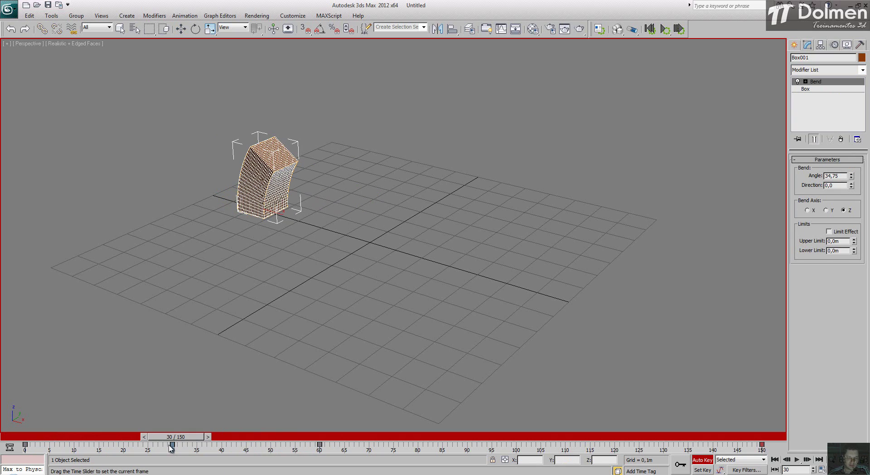
key("w")
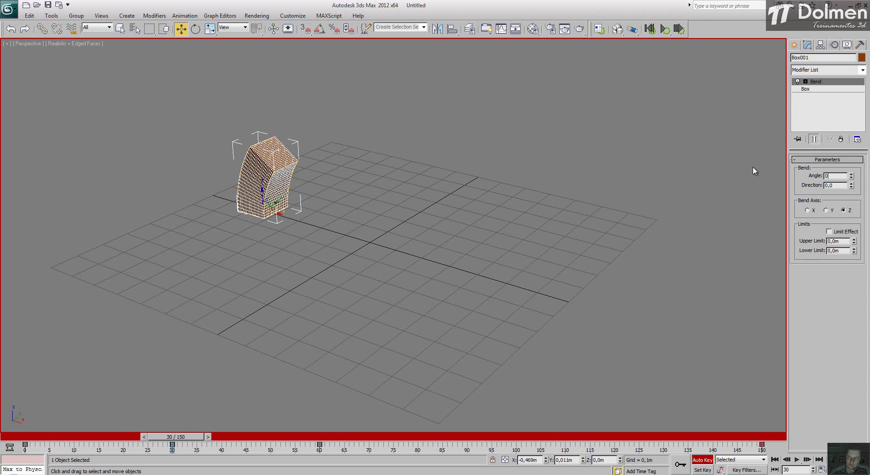
key("Return")
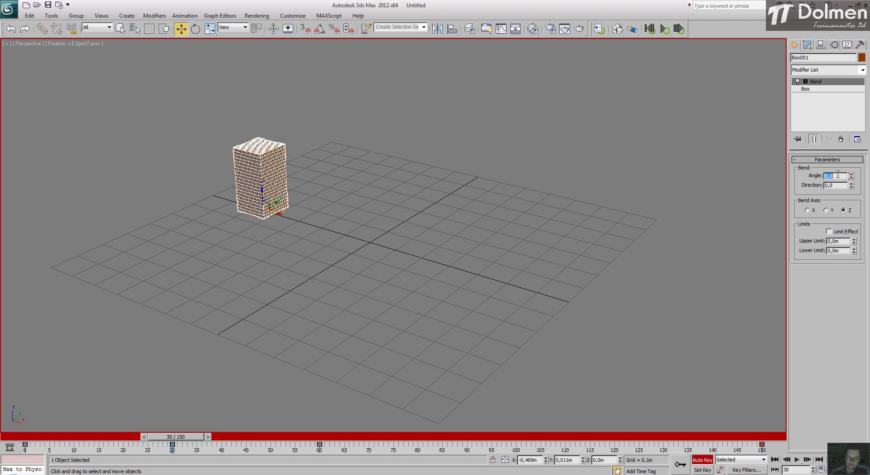
mouse_move(186, 443)
left_mouse_down()
mouse_move(28, 437)
mouse_move(319, 442)
left_mouse_up()
key("w")
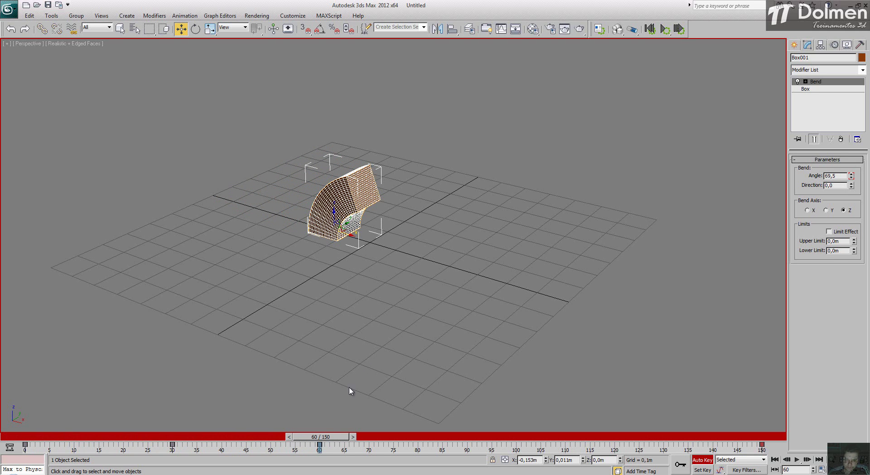
Step: Set a key for the box at frame 61, and set its Bend angle to 0 at frame 90
left_click_drag(339, 438, 344, 438)
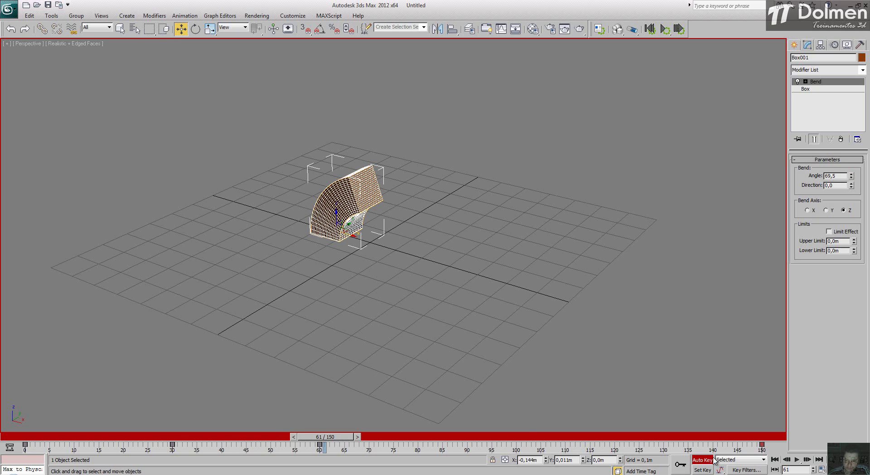
left_click(683, 465)
left_click_drag(329, 439, 465, 438)
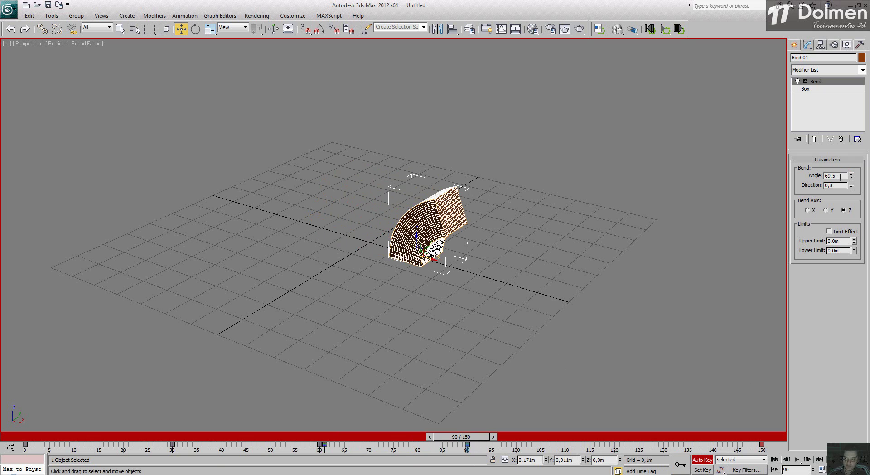
type("0")
key("Return")
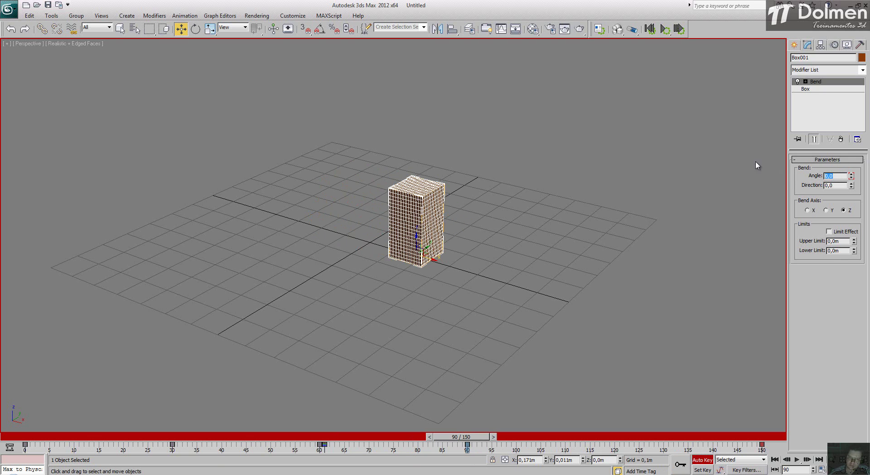
Step: Set a key for the box at frame 91, and rotate it about 360 degrees around its Z axis at frame 120
left_click_drag(456, 438, 463, 465)
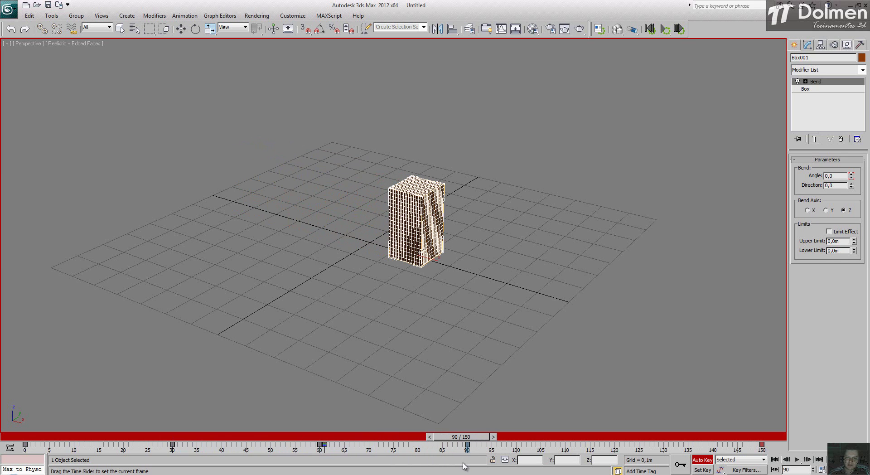
key("w")
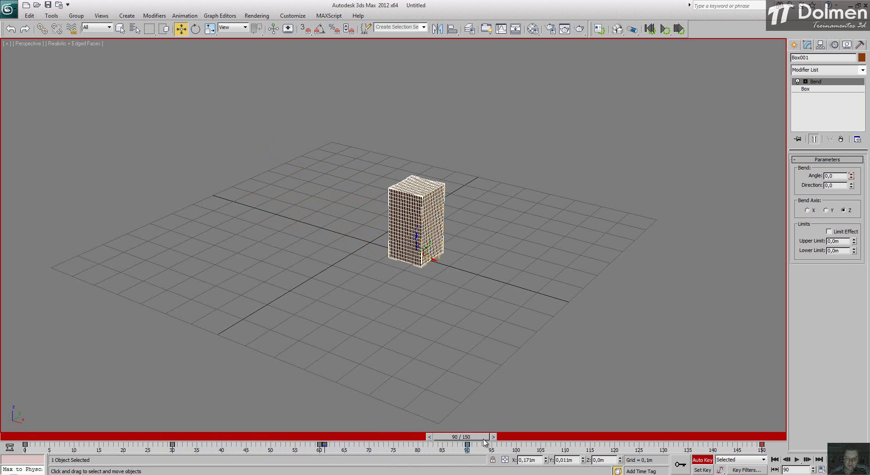
left_click_drag(477, 439, 481, 439)
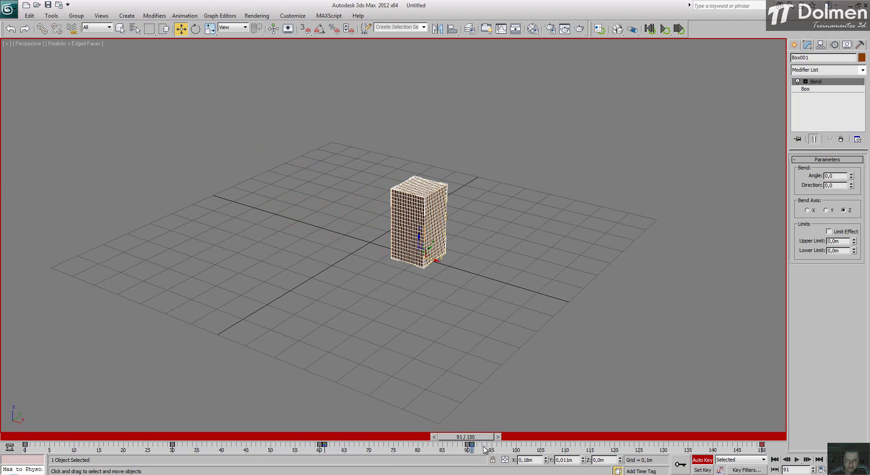
left_click_drag(476, 438, 618, 439)
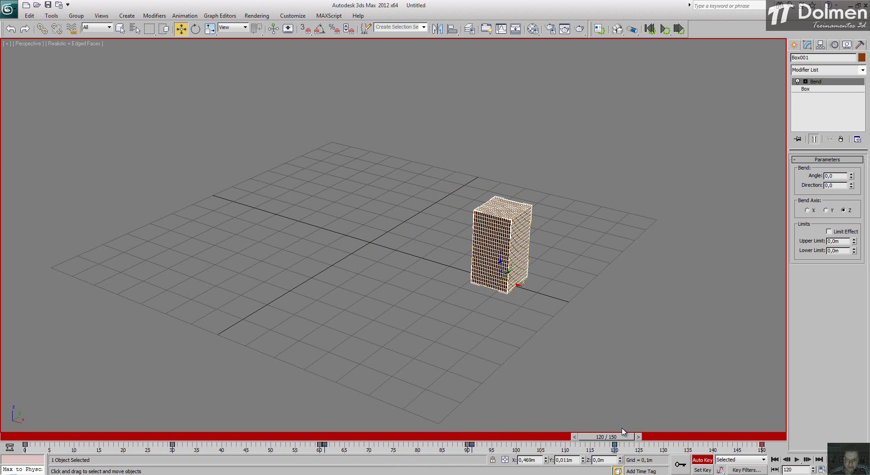
left_click(195, 28)
left_click_drag(502, 296, 578, 298)
right_click(578, 299)
Step: Return to the start of the timeline and try moving the box's key from frame 61 to frame 60
left_click_drag(598, 438, 25, 430)
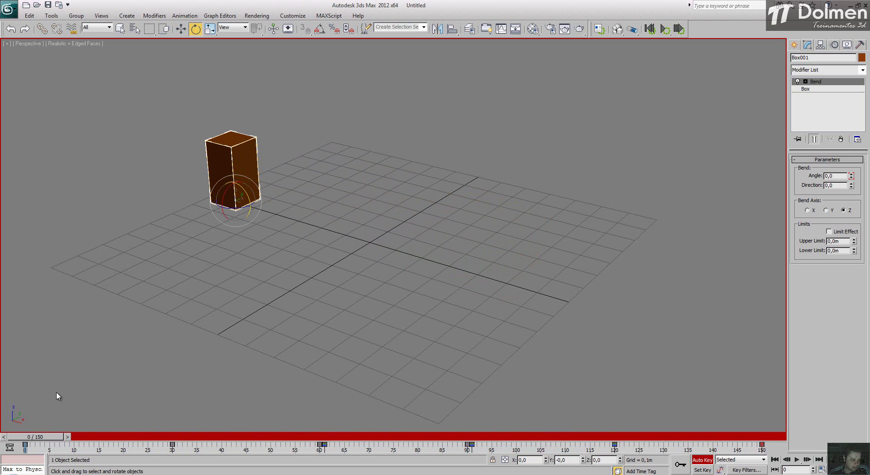
left_click(322, 444)
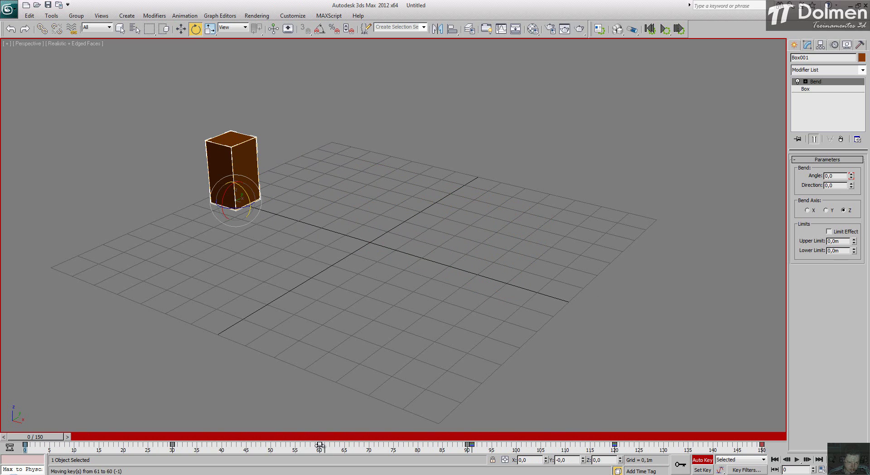
left_click_drag(57, 437, 43, 471)
key("e")
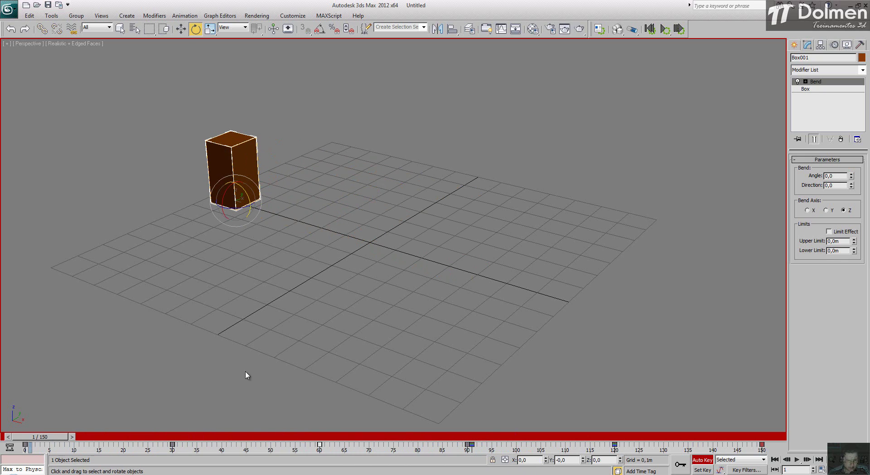
left_click(316, 447)
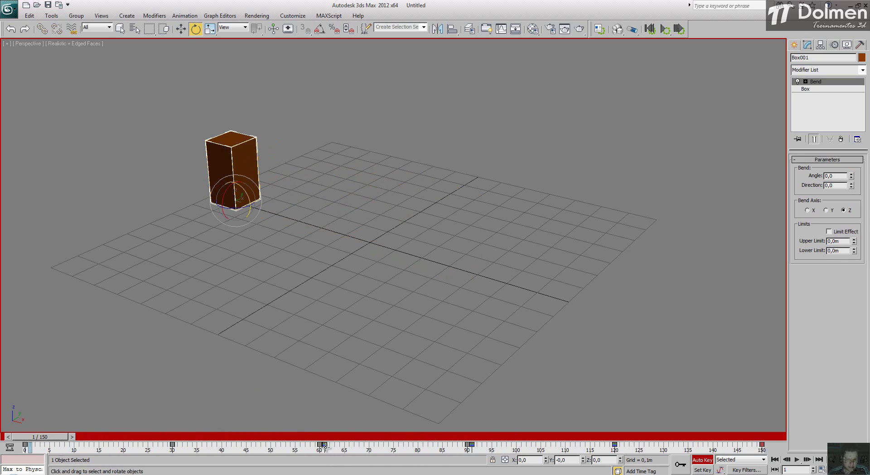
Step: Set a key for the box at frame 121, and scale it along Z to about 61% at frame 135
left_click_drag(59, 438, 599, 473)
key("e")
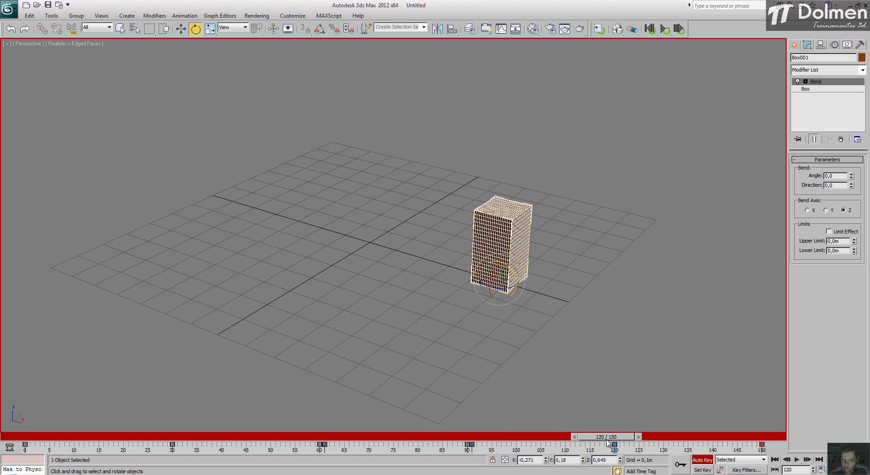
mouse_move(604, 442)
left_mouse_down()
mouse_move(720, 445)
mouse_move(619, 446)
left_mouse_up()
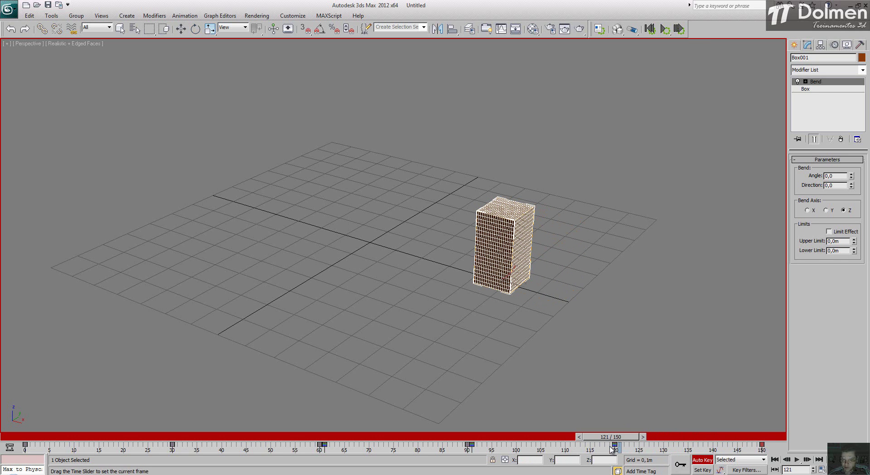
key("e")
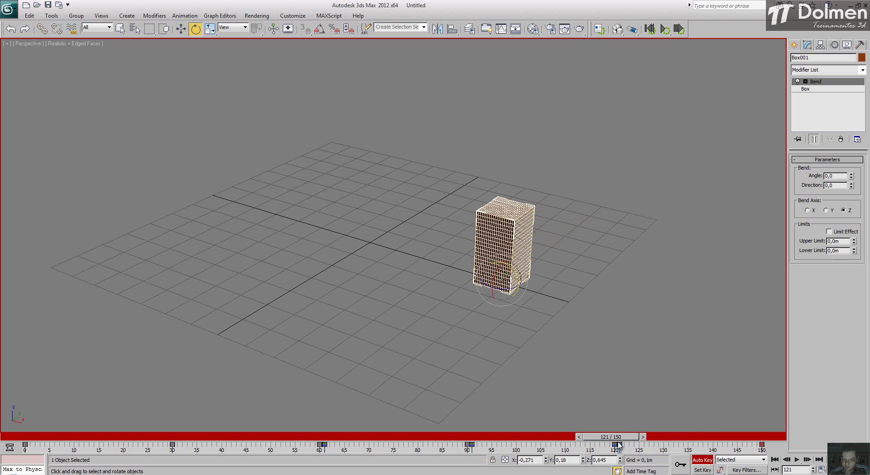
left_click_drag(619, 446, 691, 442)
key("r")
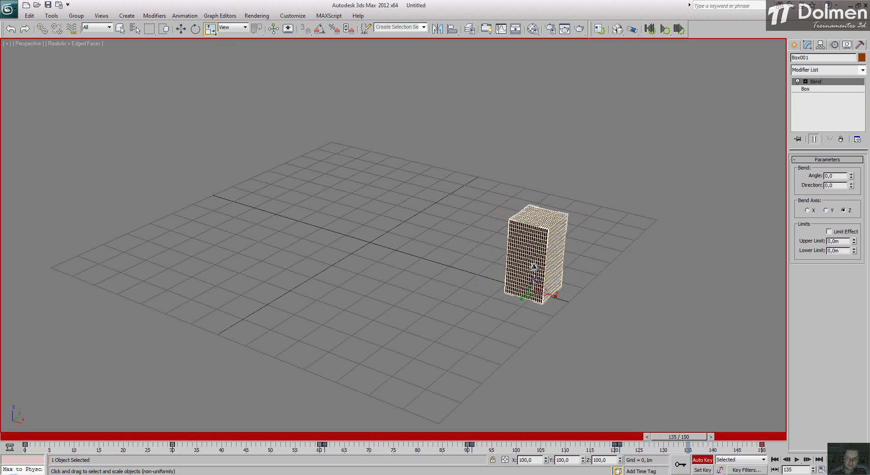
left_click_drag(533, 266, 536, 287)
Step: Set a key for the box at frame 136, and stretch it along Z by about 167% at frame 150
mouse_move(682, 437)
left_mouse_down()
mouse_move(642, 440)
mouse_move(689, 442)
left_mouse_up()
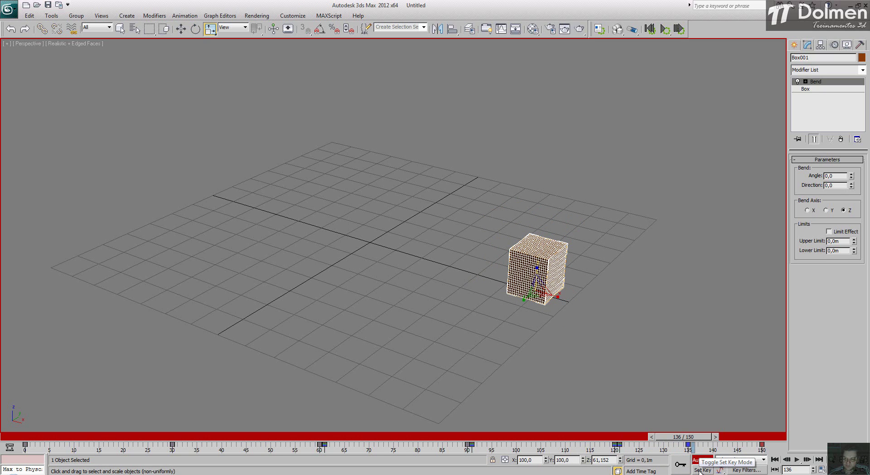
left_click_drag(707, 437, 772, 437)
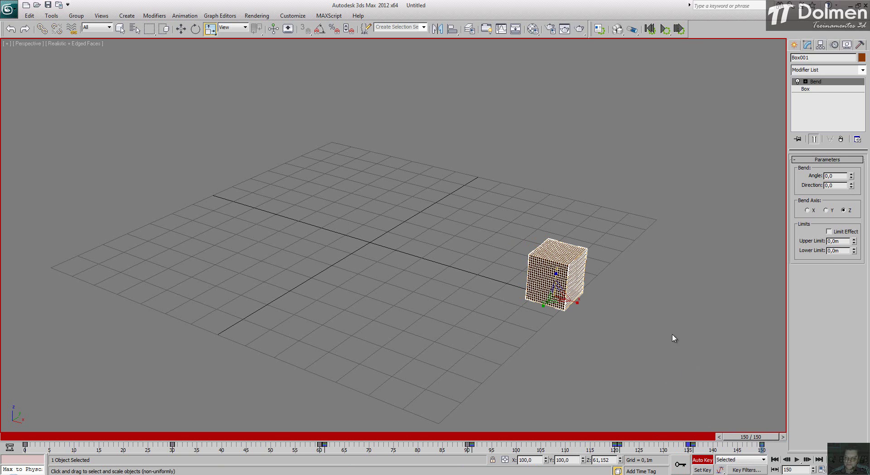
left_click_drag(554, 274, 557, 244)
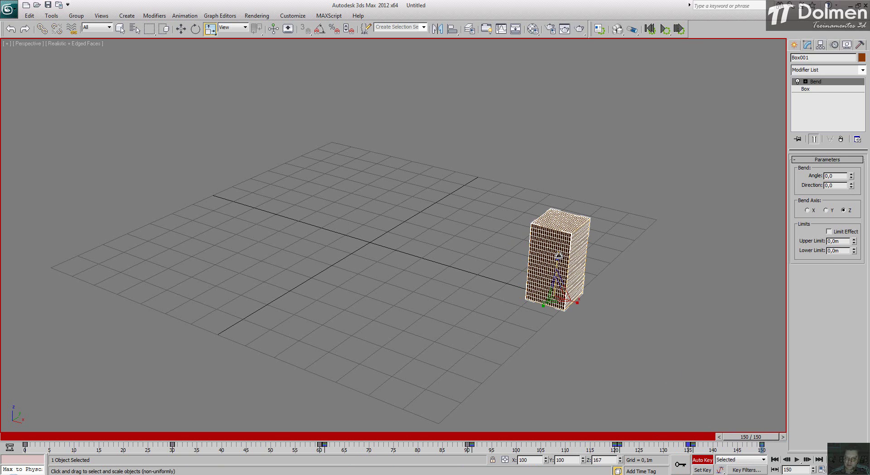
Step: Play the animation from the beginning to review the box's bend, rotation and scale, and return to frame 0
left_click_drag(751, 442, 18, 467)
left_click(796, 459)
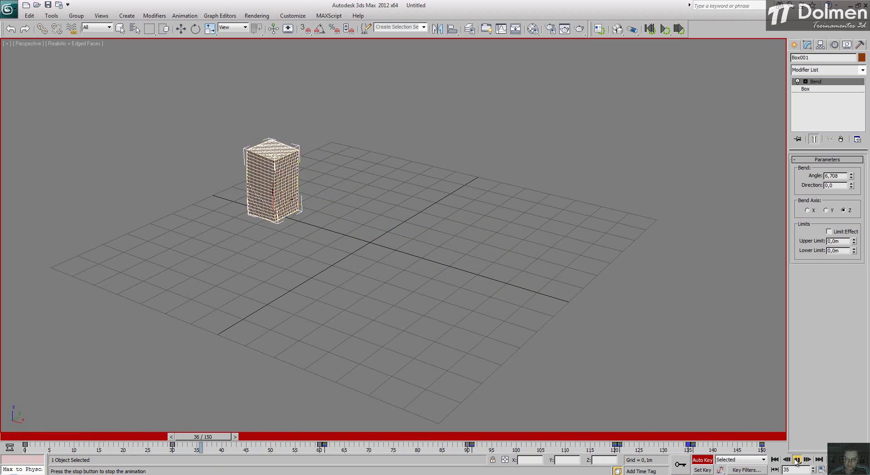
left_click(796, 460)
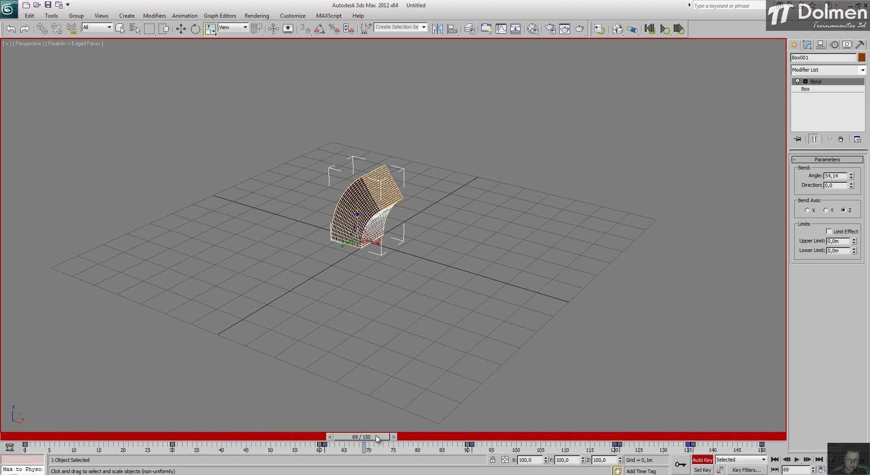
left_click(774, 460)
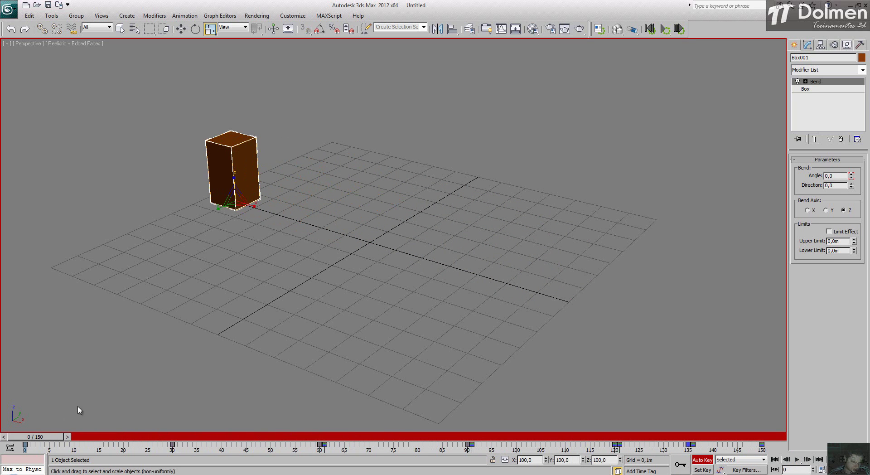
Step: Open the Mini Curve Editor and locate the box's transform and Modified Object tracks
left_click(10, 447)
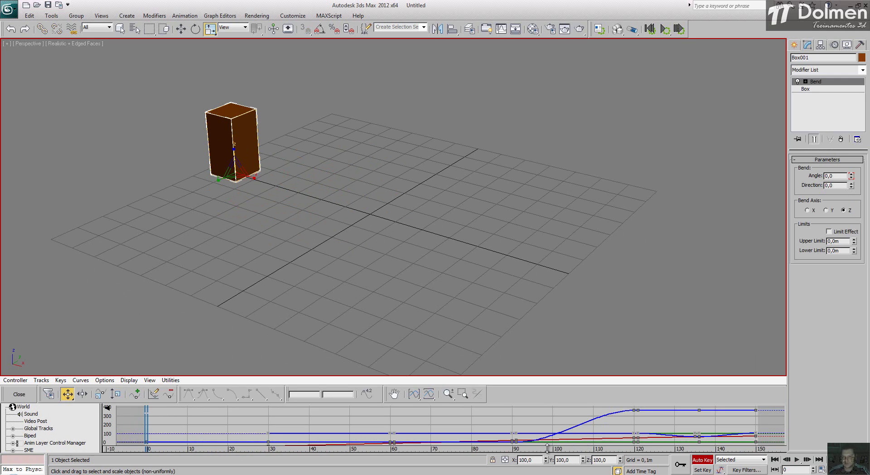
scroll(617, 428, "down", 1)
scroll(616, 428, "down", 3)
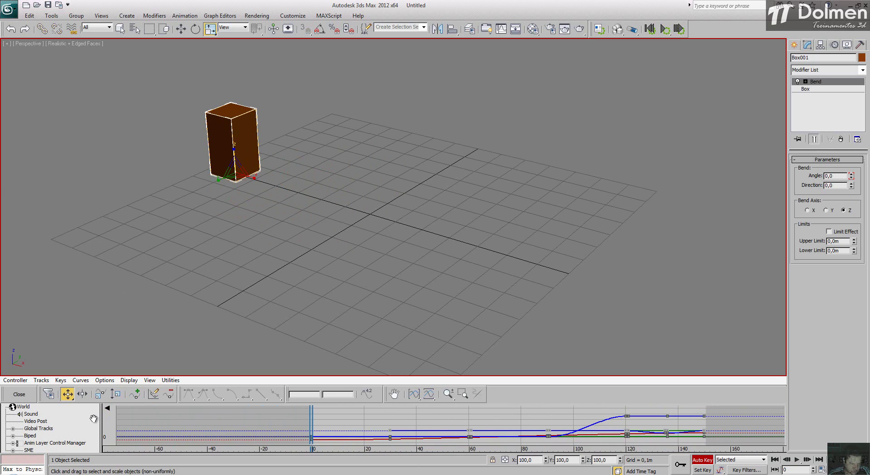
scroll(90, 423, "down", 1)
scroll(91, 412, "down", 4)
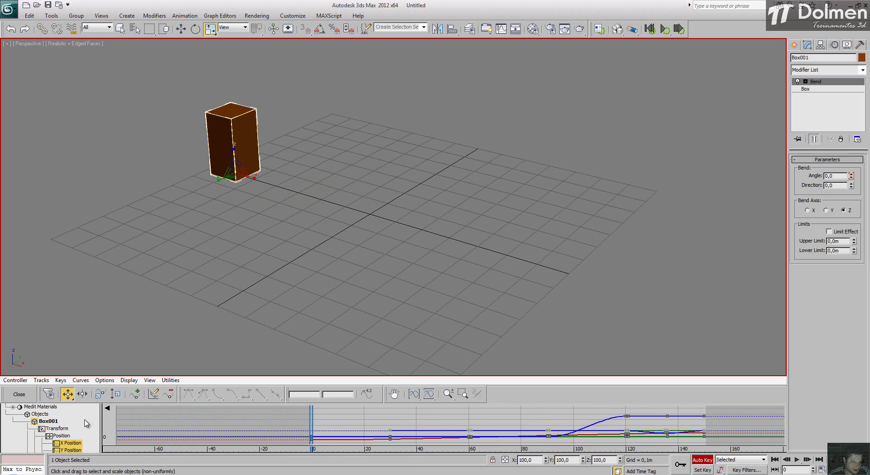
scroll(85, 423, "down", 4)
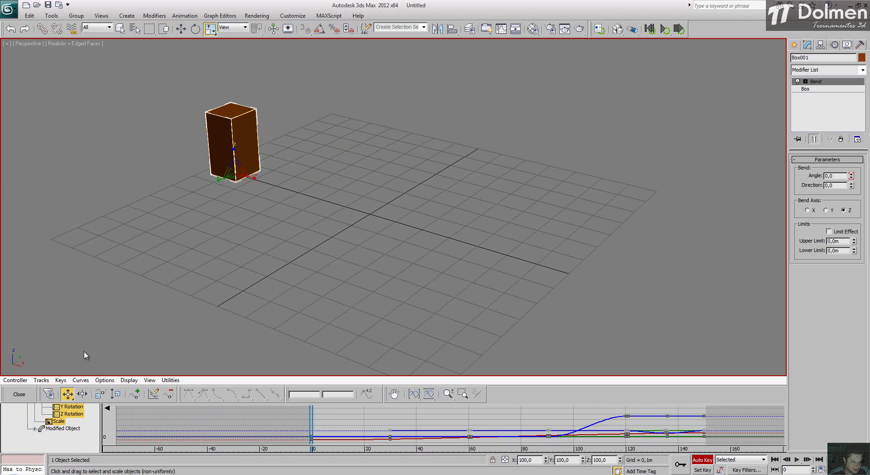
Step: Expand the box's Modified Object and Bend tracks, and examine Bend's Center and Gizmo sub-tracks
left_click(35, 429)
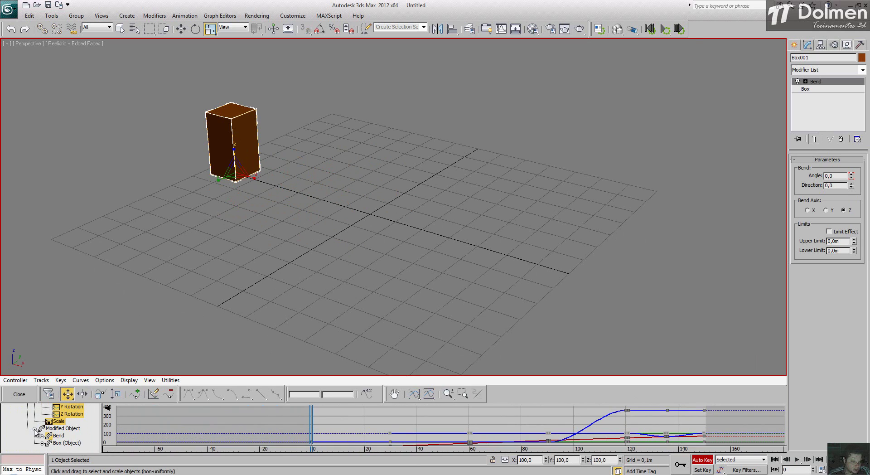
left_click(59, 435)
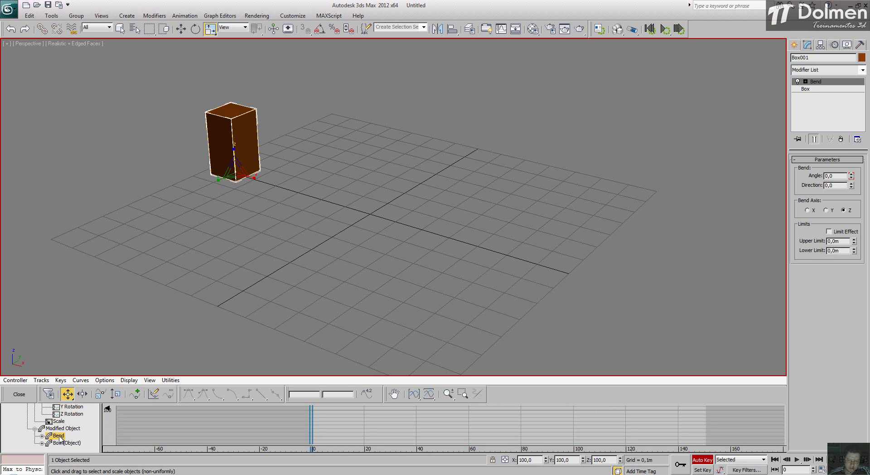
left_click(43, 437)
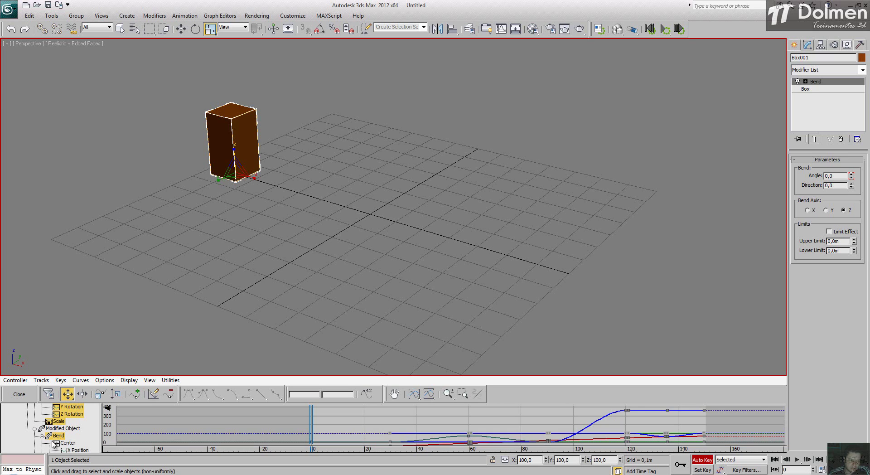
scroll(67, 440, "down", 2)
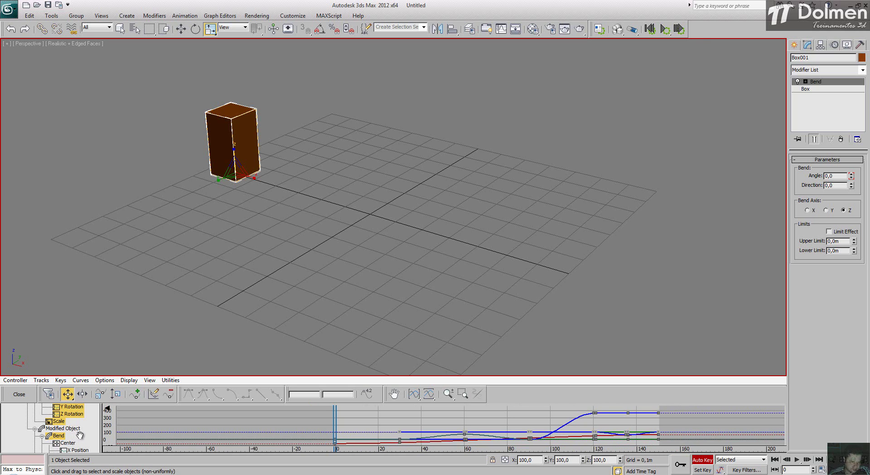
scroll(82, 435, "down", 2)
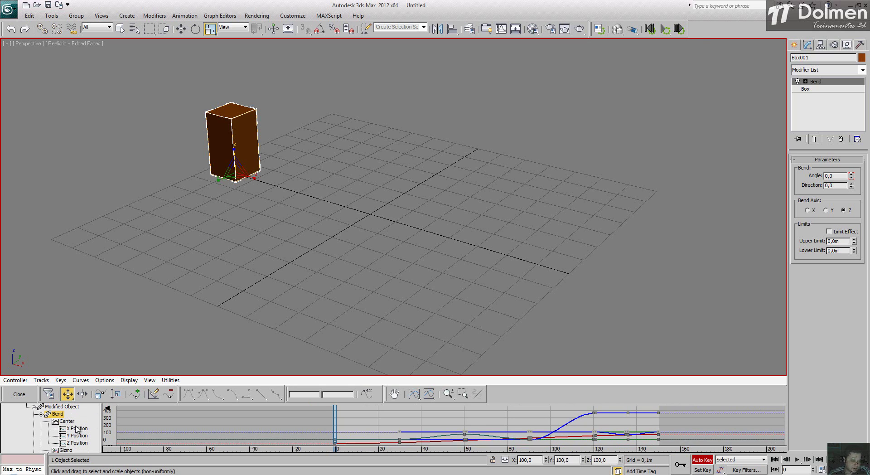
left_click(77, 428)
left_click(76, 451)
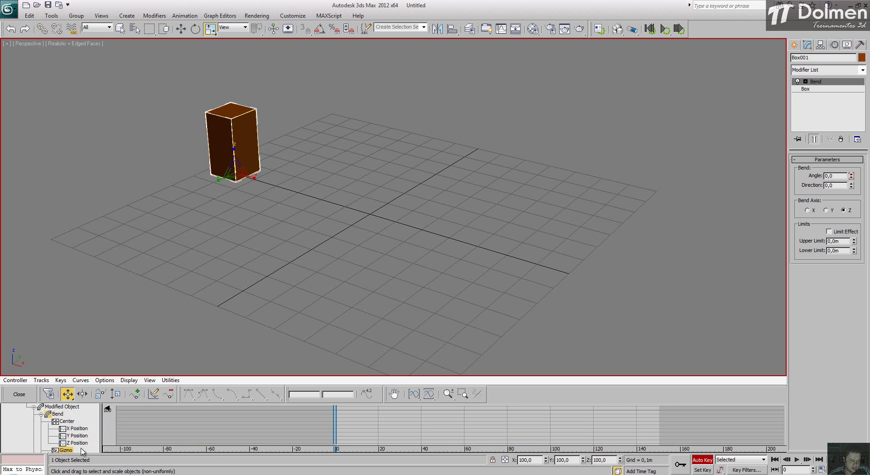
scroll(433, 433, "down", 1)
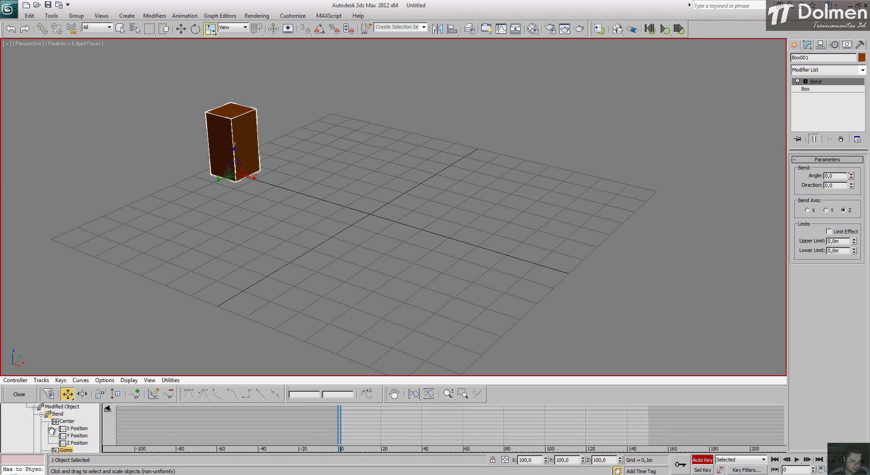
scroll(51, 430, "down", 1)
Step: Select the Bend and Modified Object tracks in turn, and collapse the Modified Object branch
left_click(57, 414)
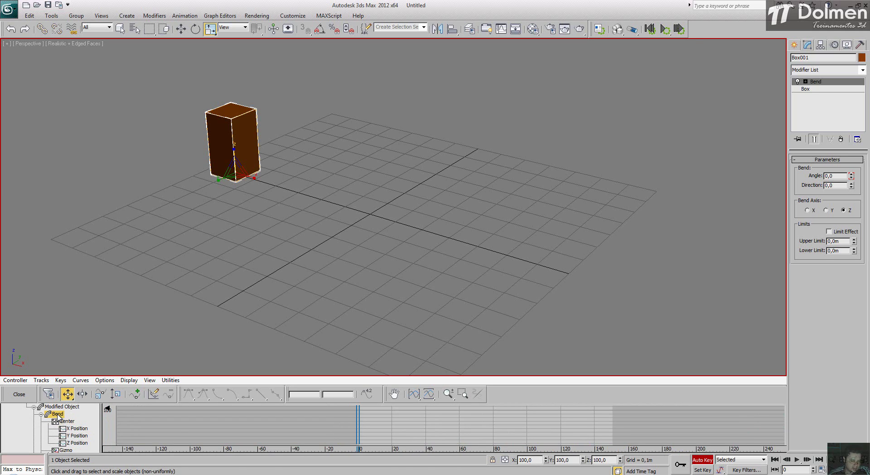
left_click(43, 407)
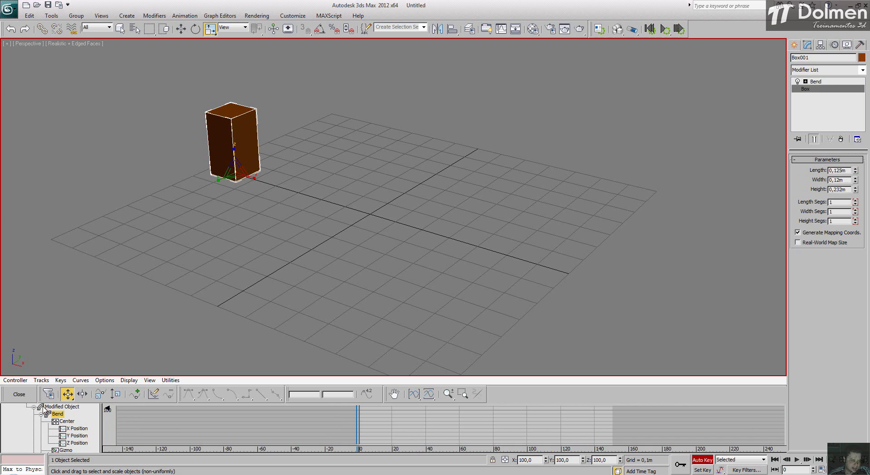
left_click(45, 408)
left_click(35, 407)
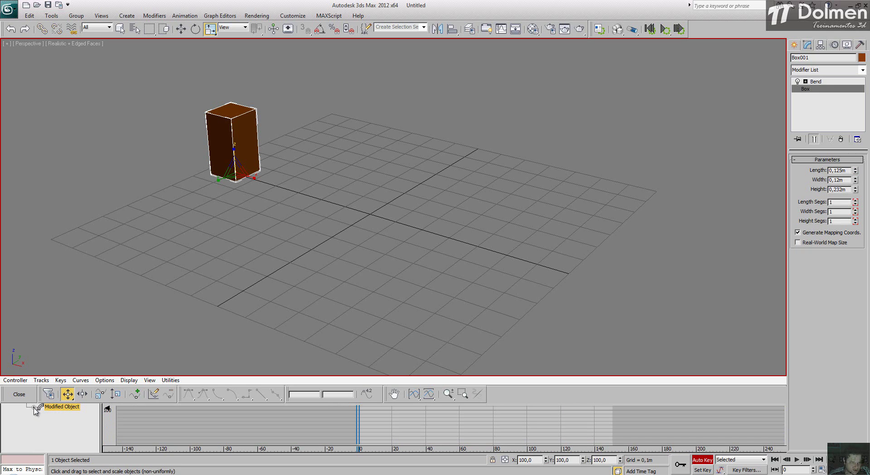
Step: Expand the Modified Object track, close the Mini Curve Editor and enable All in the Set Key Filters
left_click(34, 407)
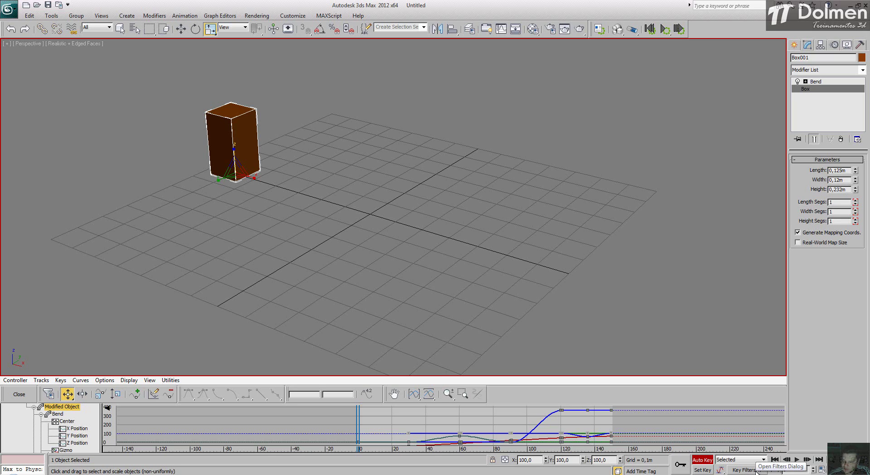
left_click(741, 471)
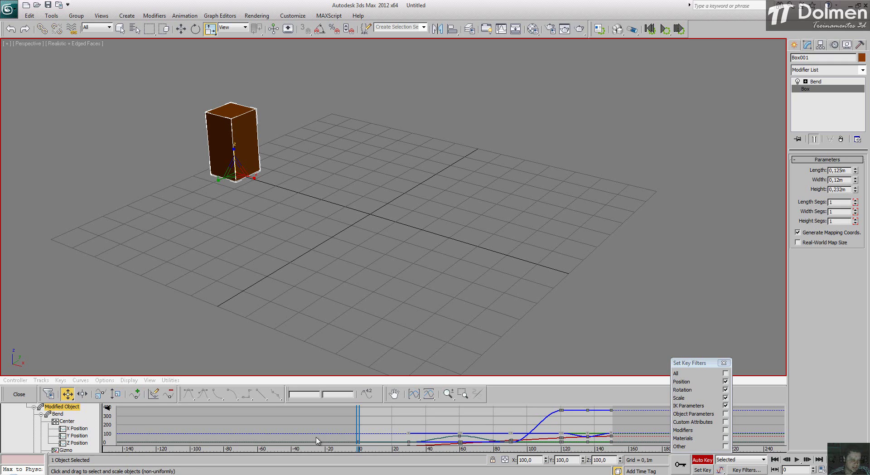
left_click(19, 394)
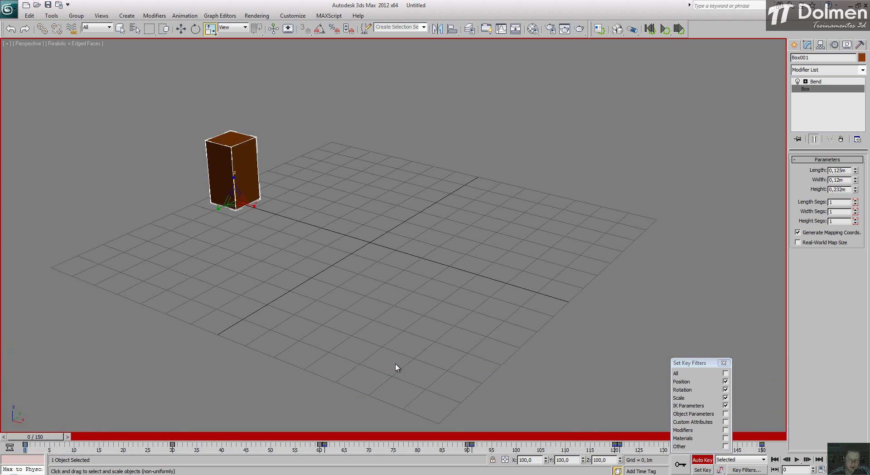
left_click(724, 362)
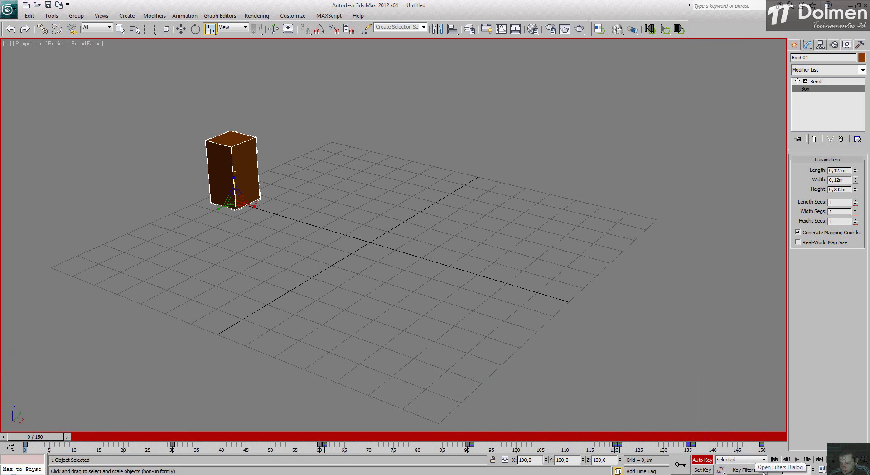
left_click(745, 469)
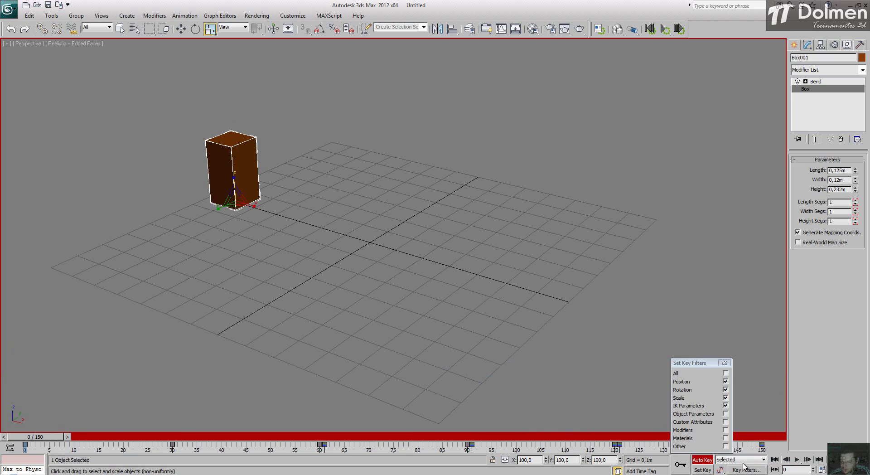
left_click(725, 373)
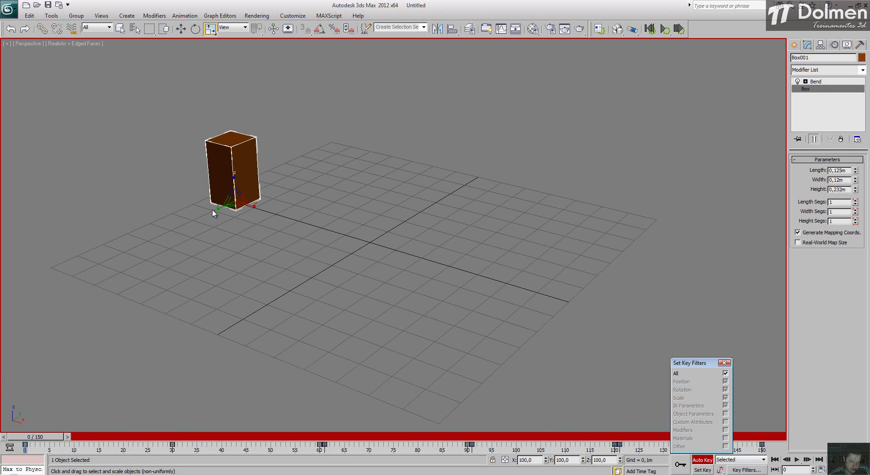
left_click(724, 362)
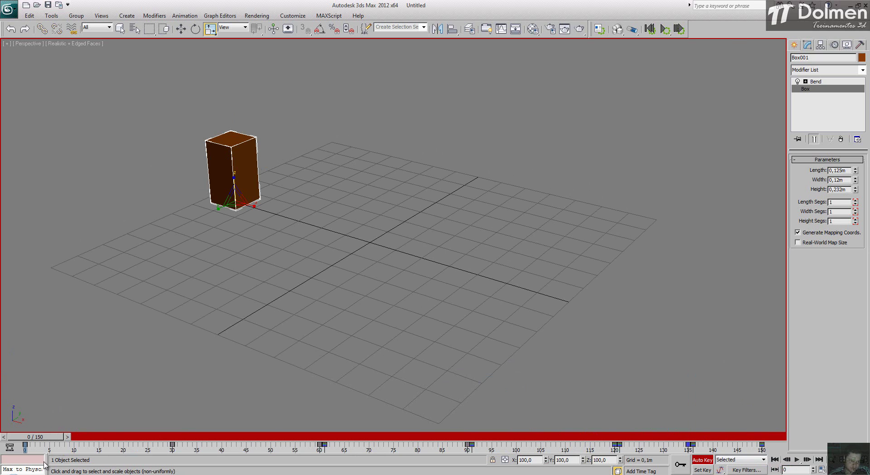
Step: Reopen the Mini Curve Editor, expand the Modified Object and Box (Object) tracks, and select the box's Length track
left_click(10, 448)
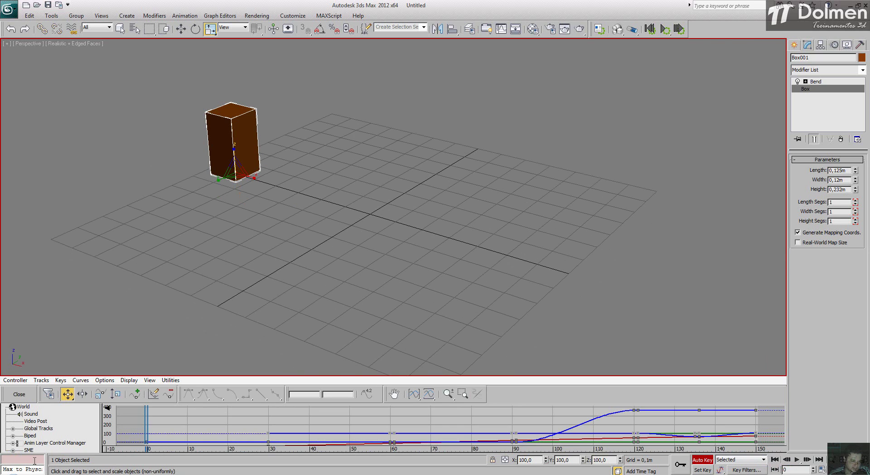
left_click_drag(66, 430, 67, 270)
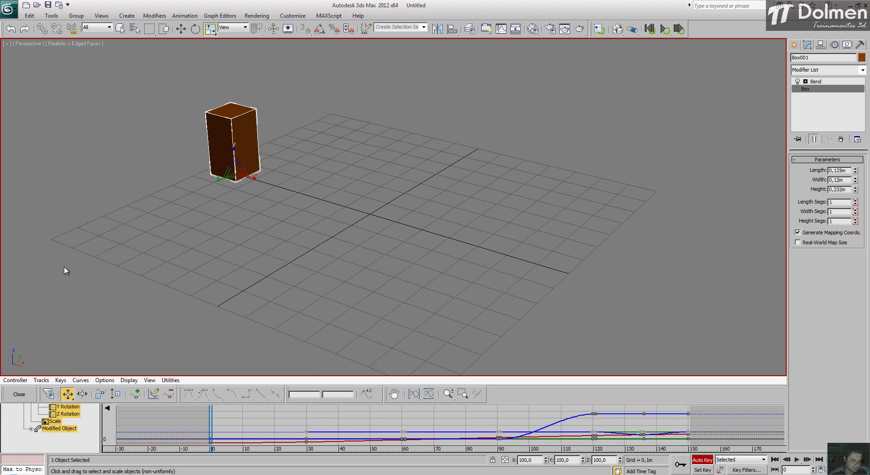
left_click(57, 430)
left_click(31, 429)
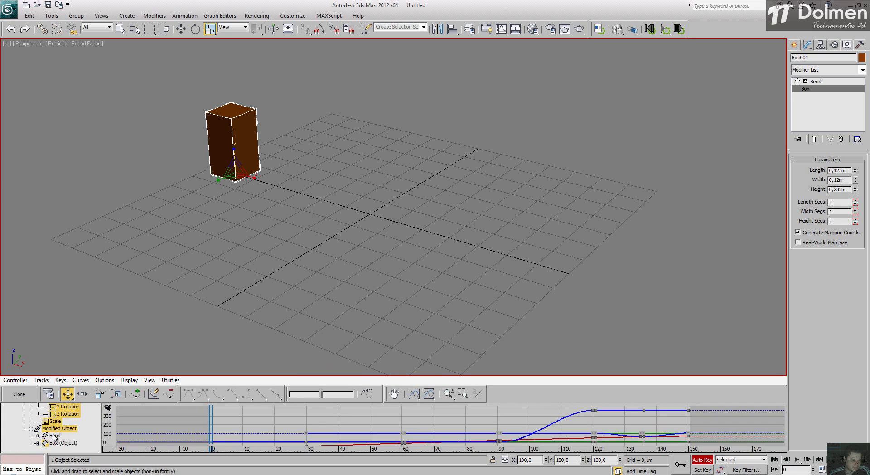
left_click(57, 436)
left_click(55, 443)
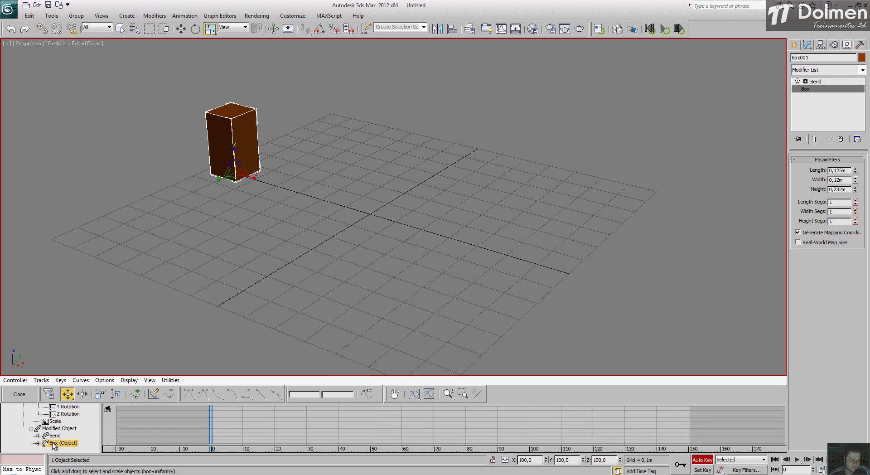
left_click(39, 443)
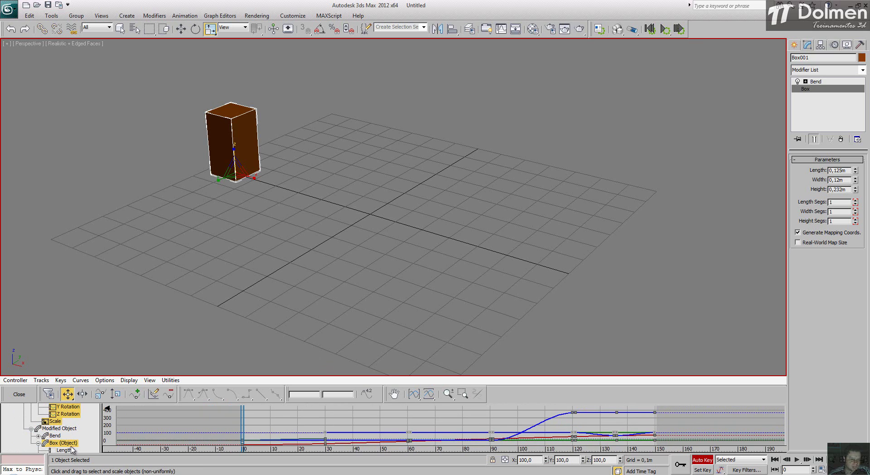
left_click(64, 450)
Step: Expand the Bend track, display its Angle curve, and look through the neighbouring Bend and Box (Object) parameter tracks
left_click_drag(88, 429, 81, 405)
left_click(32, 413)
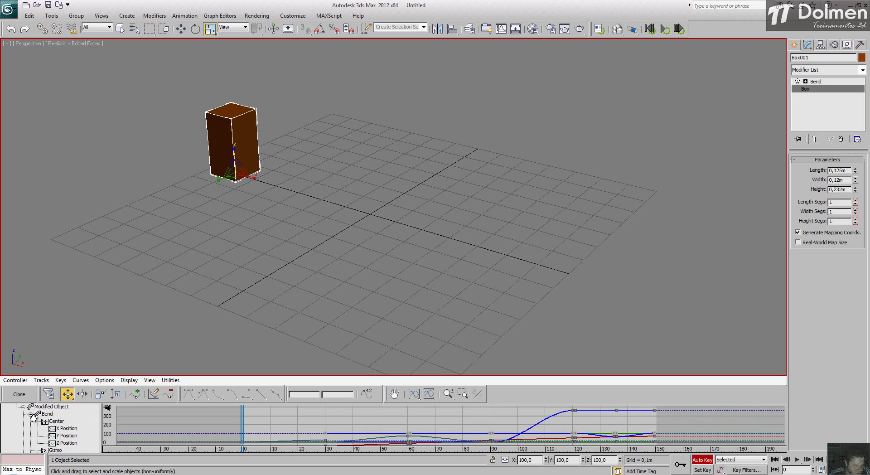
left_click_drag(88, 438, 90, 367)
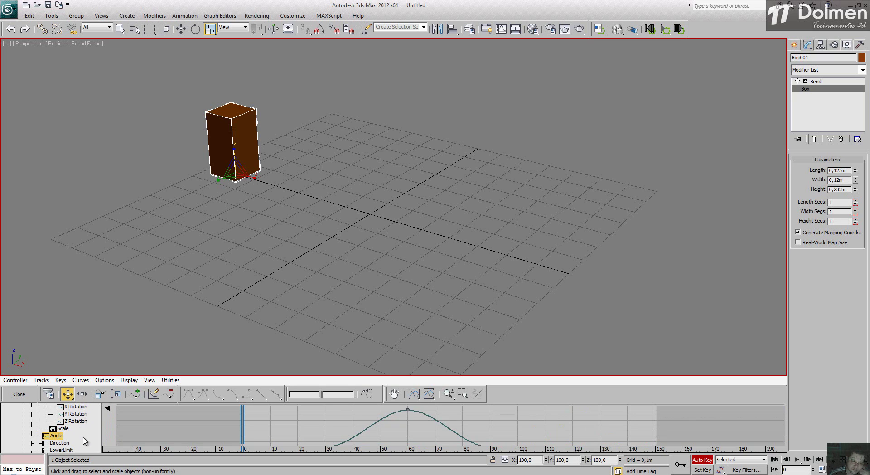
left_click_drag(76, 436, 57, 414)
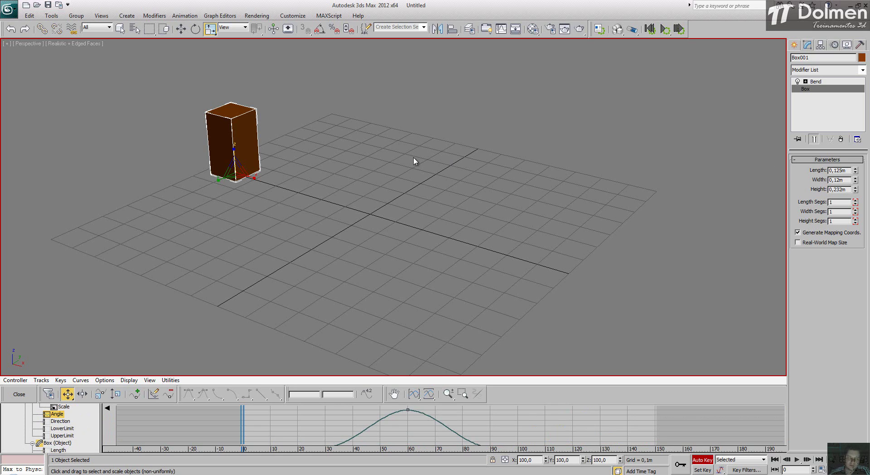
left_click_drag(93, 416, 89, 398)
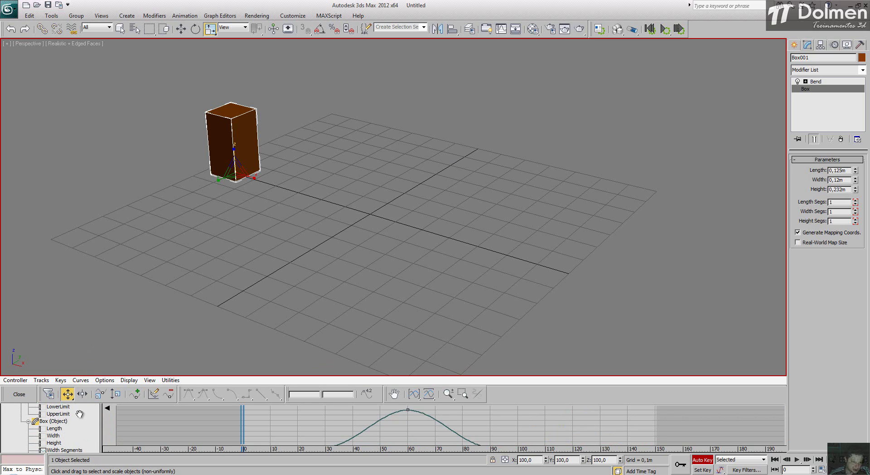
scroll(72, 426, "up", 3)
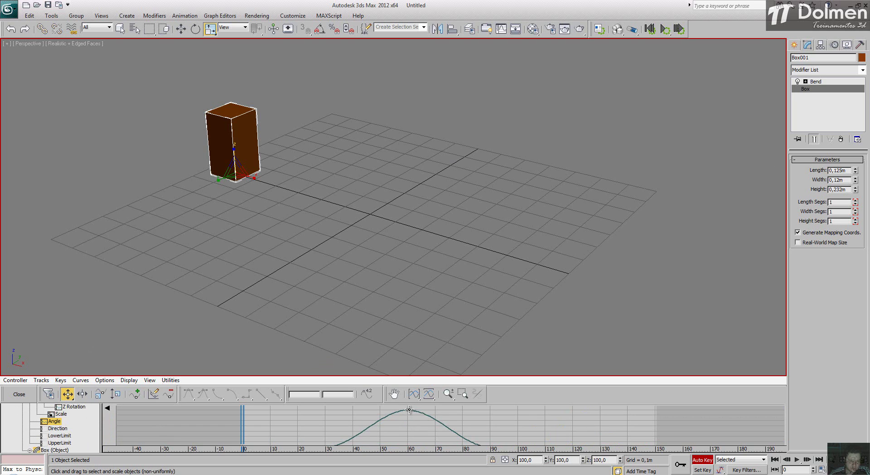
Step: Move to frame 53 and lower the incoming tangent of the Bend Angle curve's key at frame 60
left_click_drag(240, 411, 388, 435)
left_click_drag(443, 432, 393, 442)
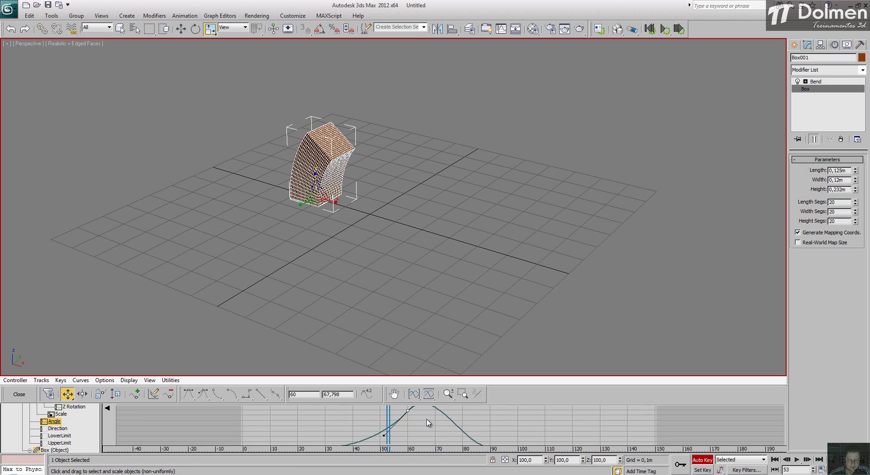
scroll(429, 423, "down", 2)
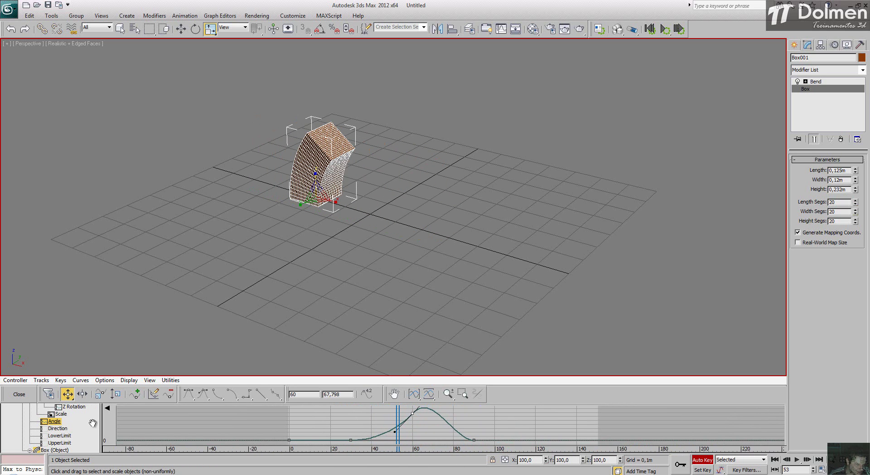
left_click_drag(93, 423, 78, 442)
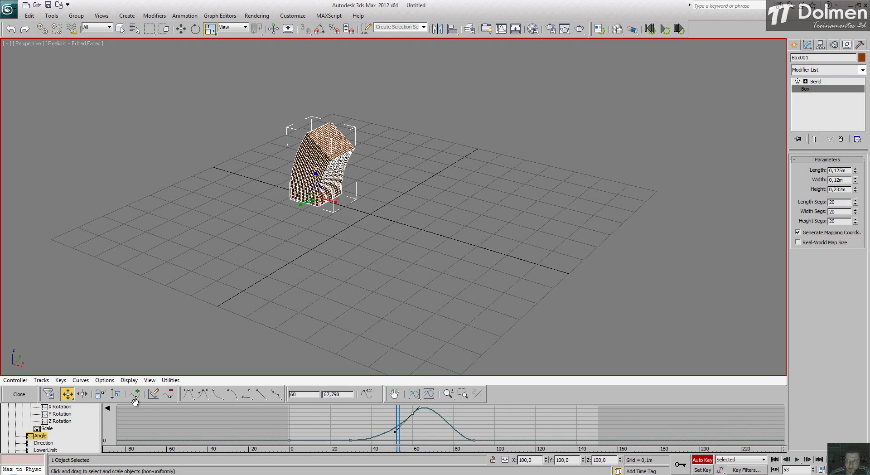
Step: Select the Bend modifier in the stack and locate its Angle track among the curve tracks
left_click(816, 82)
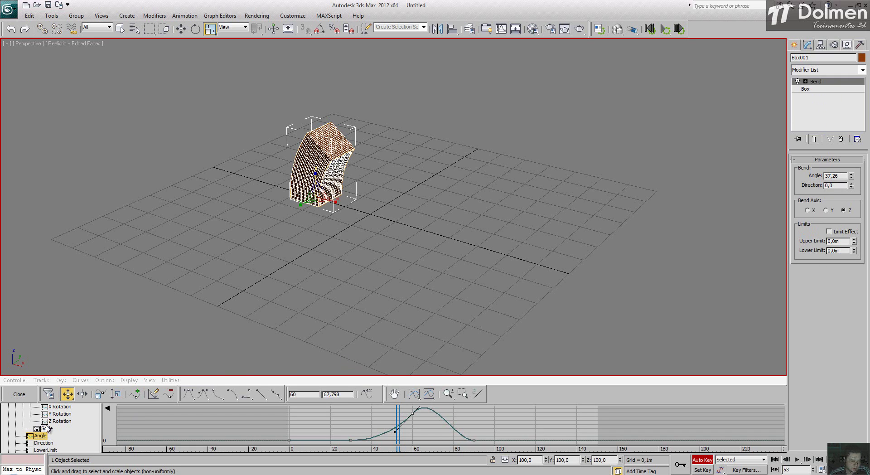
scroll(84, 419, "up", 5)
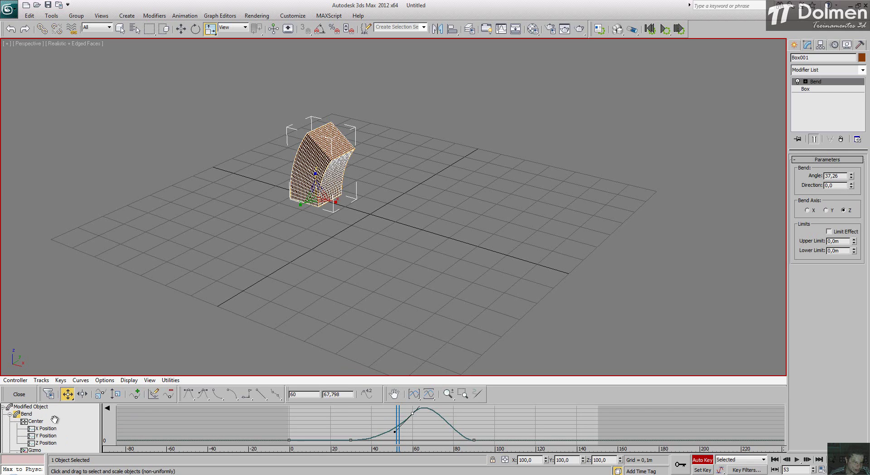
left_click_drag(55, 419, 93, 340)
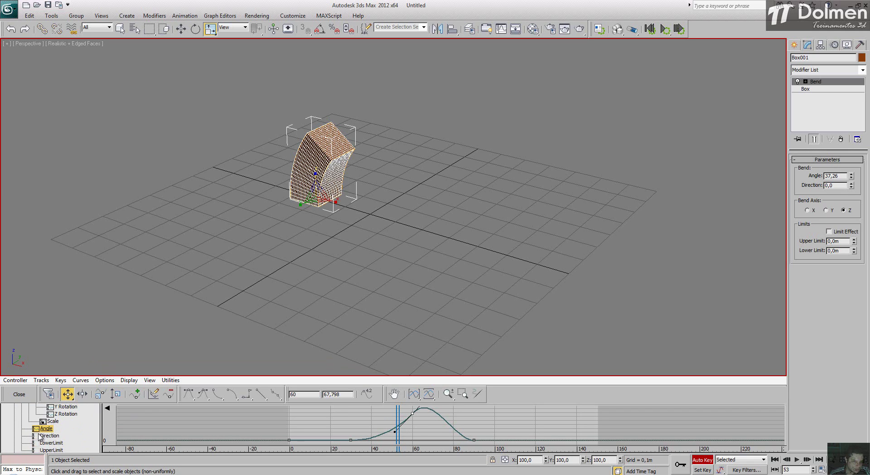
Step: Adjust the frame 60 key's tangent on the Angle curve to bend the box about 61.2 at frame 53, and close the curve editor
left_click_drag(393, 433, 392, 402)
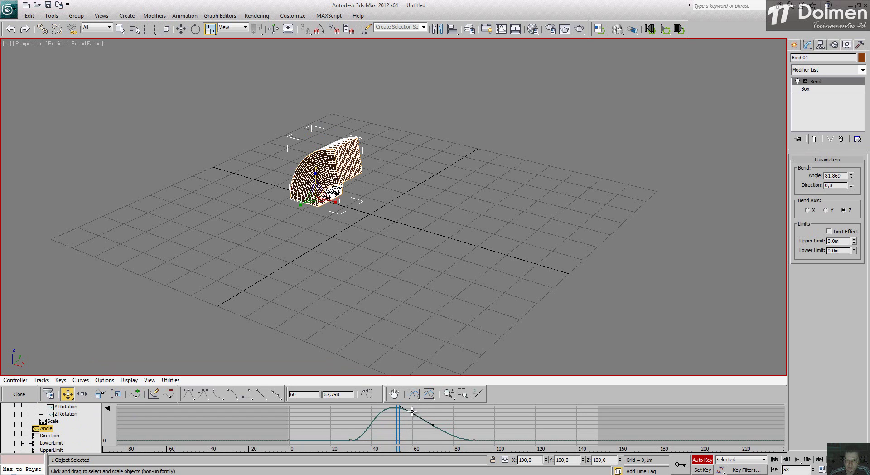
scroll(399, 420, "down", 2)
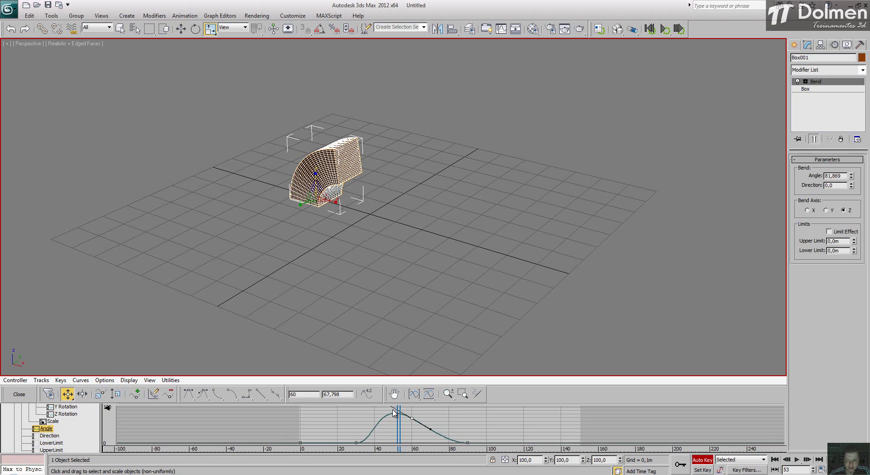
left_click_drag(394, 412, 392, 439)
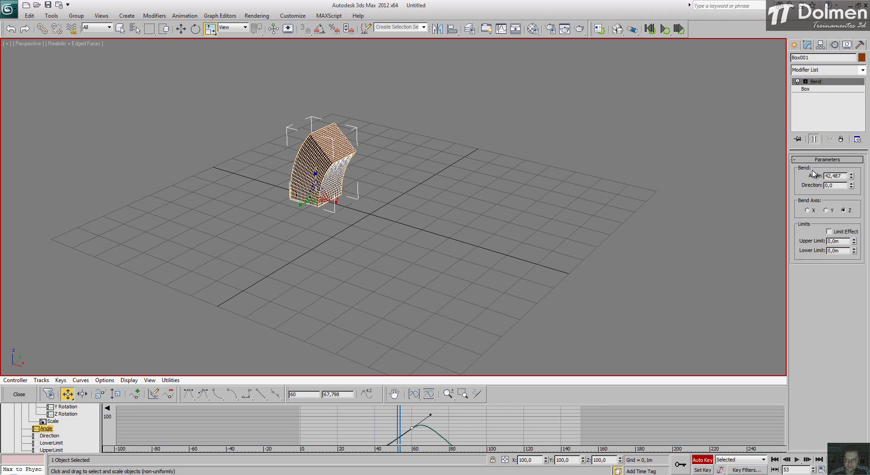
middle_click_drag(384, 438, 380, 423)
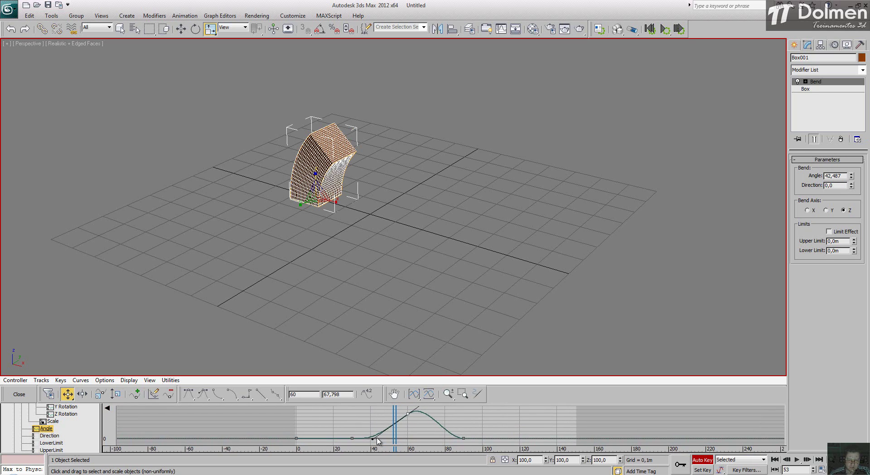
left_click_drag(377, 438, 367, 420)
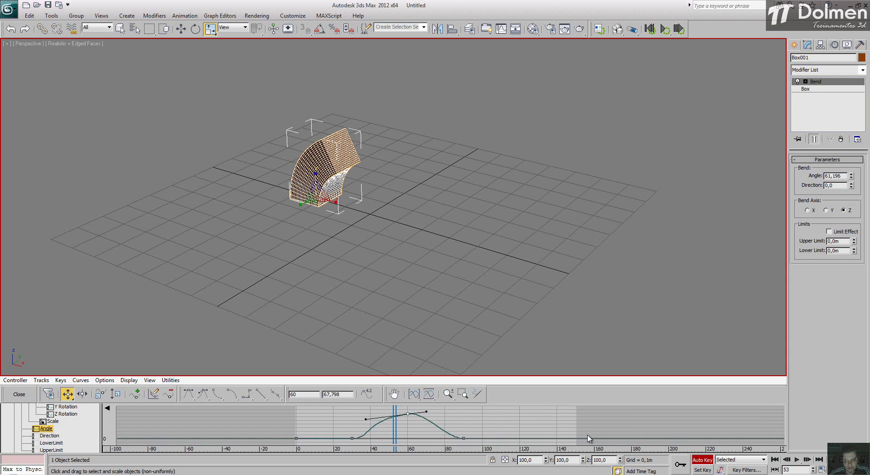
left_click(19, 394)
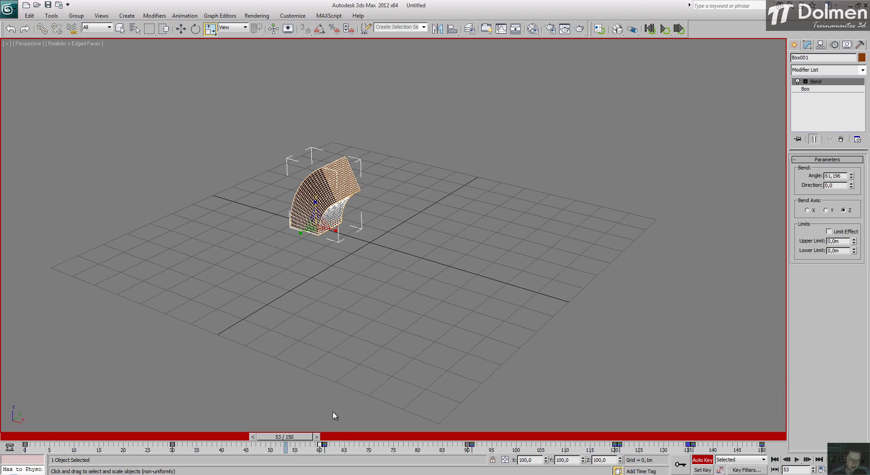
Step: Scrub the animation to frame 32 and review the Set Key Filters options without changing them
left_click_drag(291, 442, 206, 439)
key("r")
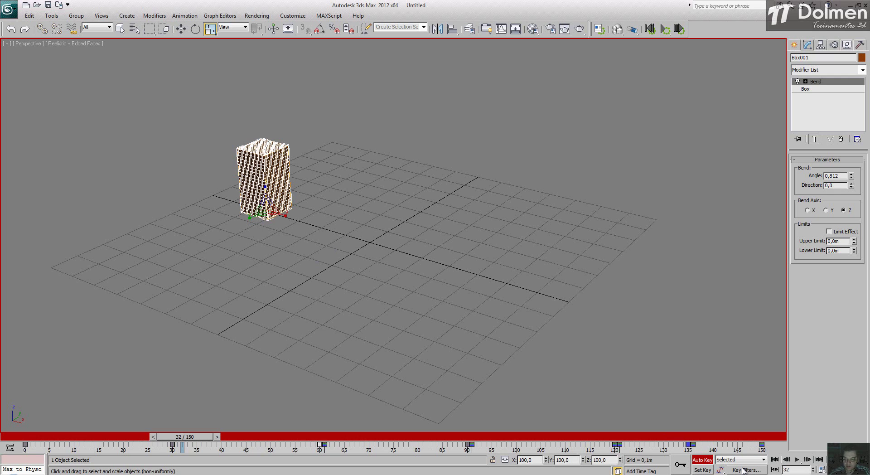
left_click(766, 470)
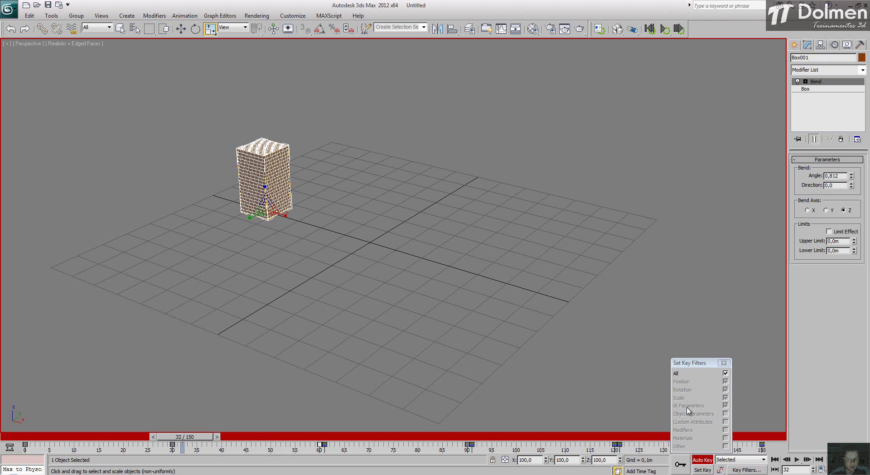
left_click(723, 363)
Step: Move to frame 92 and add a Taper modifier above the box's Bend modifier
middle_click_drag(308, 196, 318, 204)
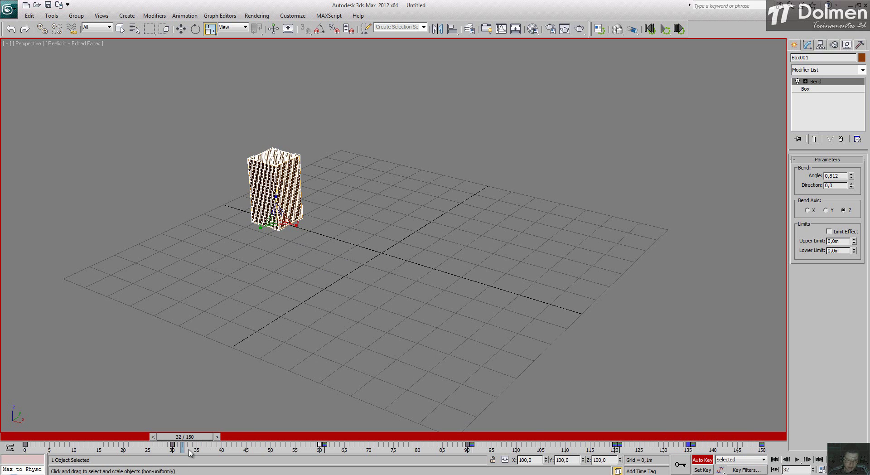
left_click_drag(187, 437, 466, 461)
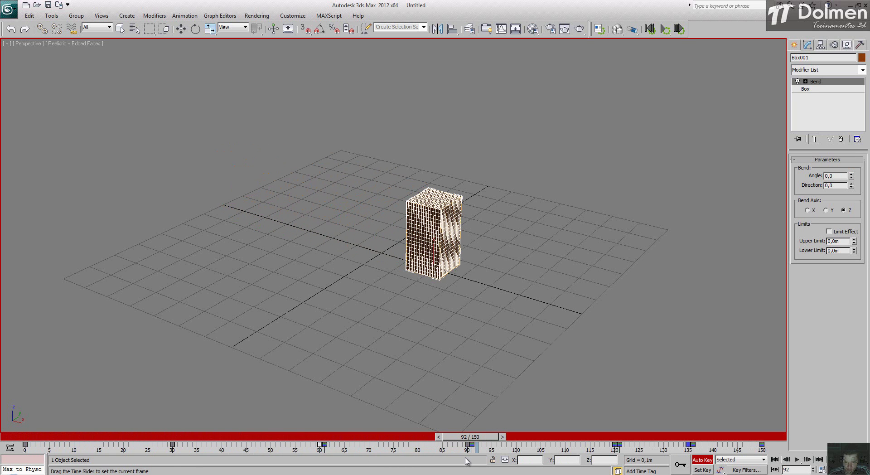
key("r")
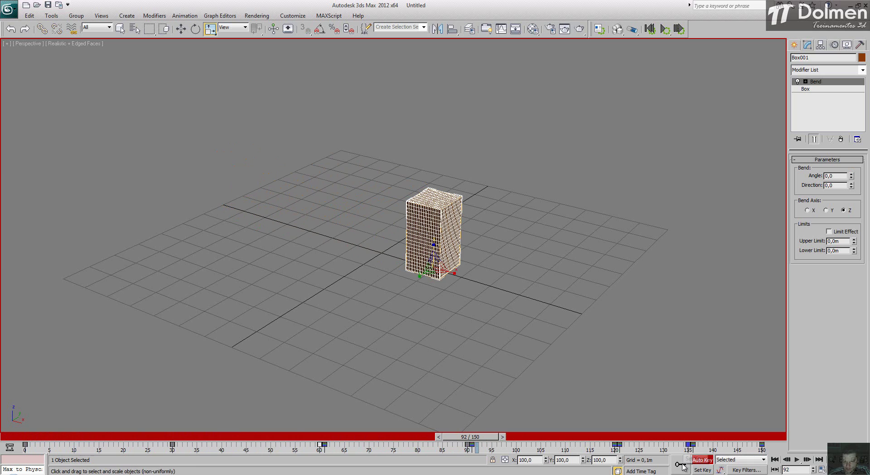
left_click(820, 72)
scroll(844, 338, "down", 8)
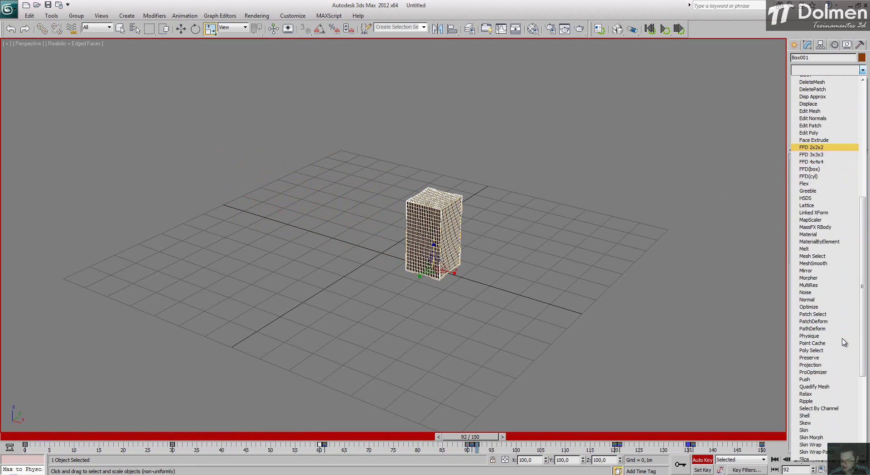
scroll(844, 342, "down", 7)
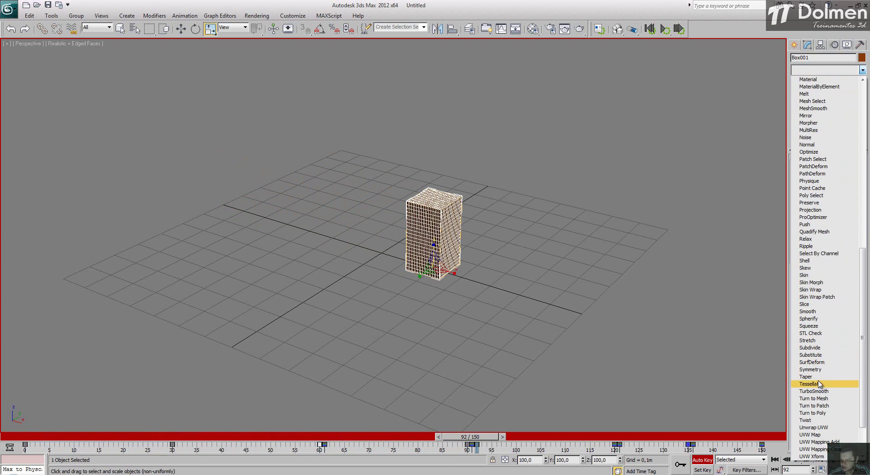
left_click(809, 376)
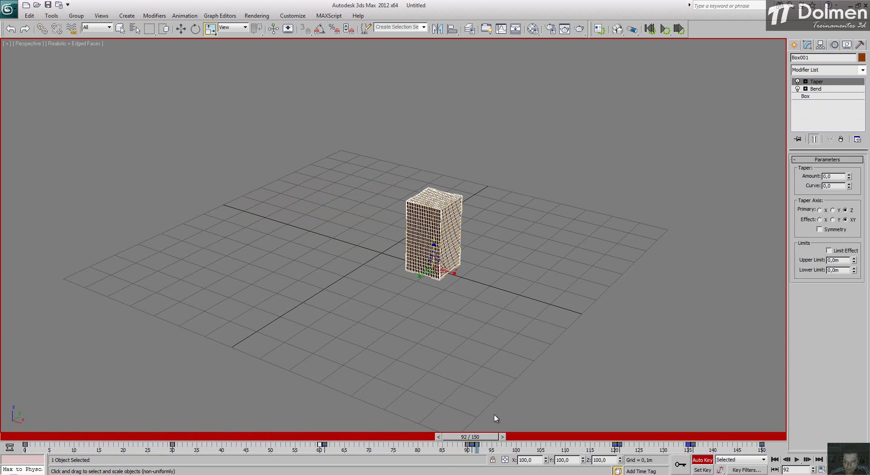
Step: At frame 122, set the Taper Amount to 0.65 and the Curve to 1.84
left_click_drag(498, 438, 634, 441)
key("r")
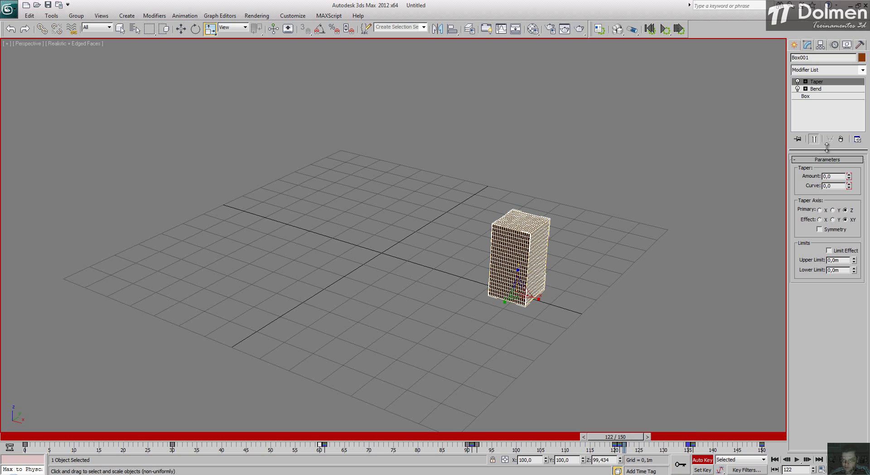
left_click_drag(851, 180, 850, 146)
left_click_drag(849, 186, 846, 101)
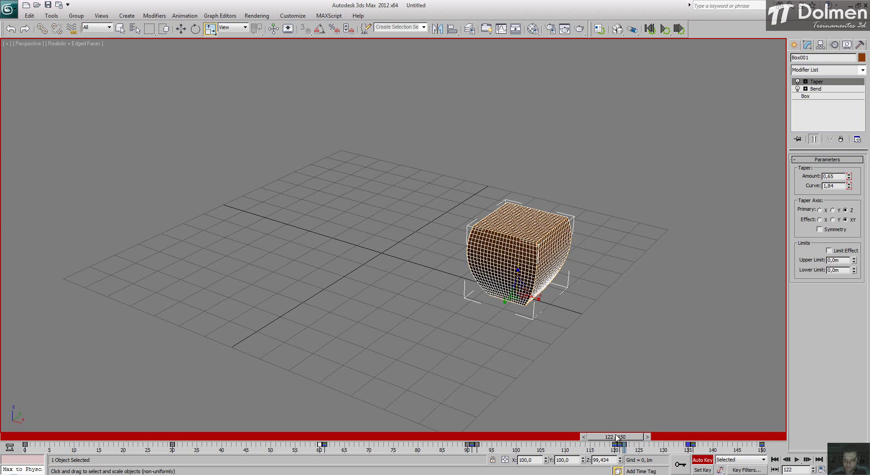
Step: Return to frame 92 and set both the Taper Amount and Curve to 0
left_click_drag(617, 437, 489, 442)
key("r")
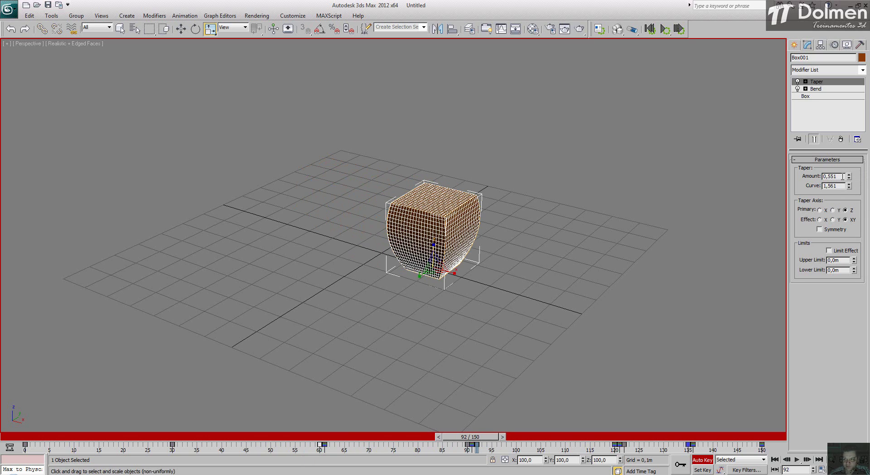
left_click_drag(843, 176, 773, 173)
type("0")
key("Tab")
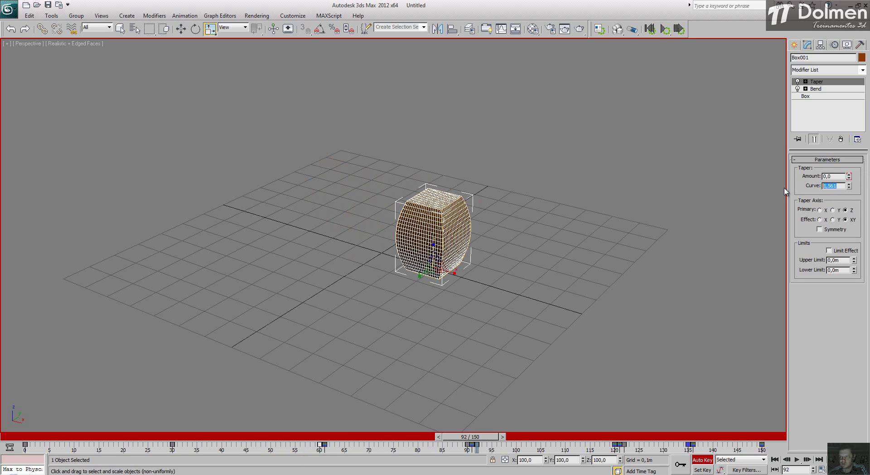
type("0")
key("Return")
Step: Scrub back to frame 1 and forward to frame 92 to review the box before the taper starts
left_click_drag(471, 436, 39, 413)
key("r")
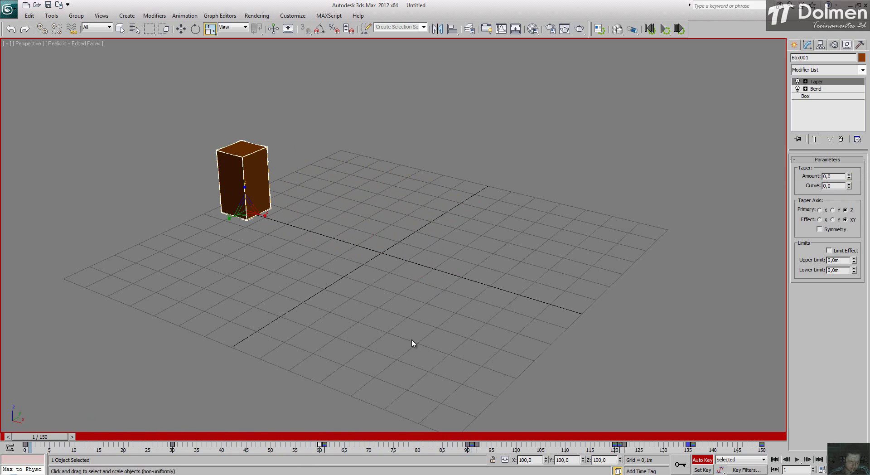
key("q")
left_click_drag(40, 437, 471, 467)
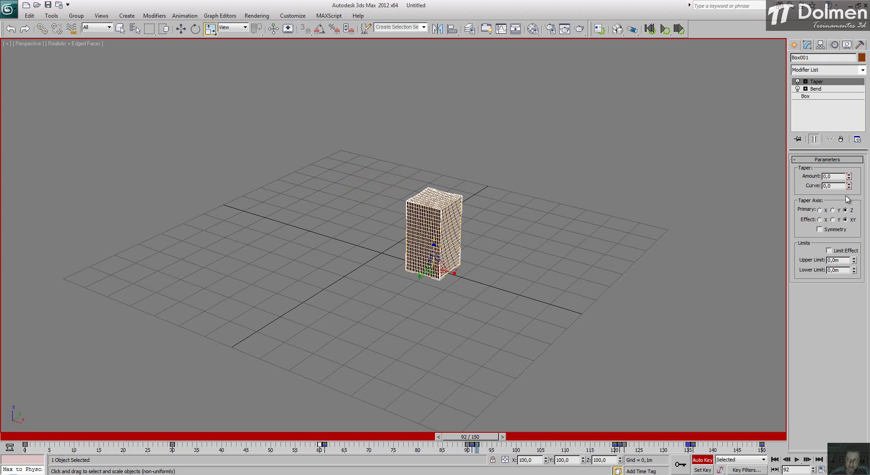
Step: Set a key on the box at frame 123 and reset its Taper Amount and Curve to 0 there
left_click_drag(486, 440, 639, 448)
key("r")
left_click(680, 464)
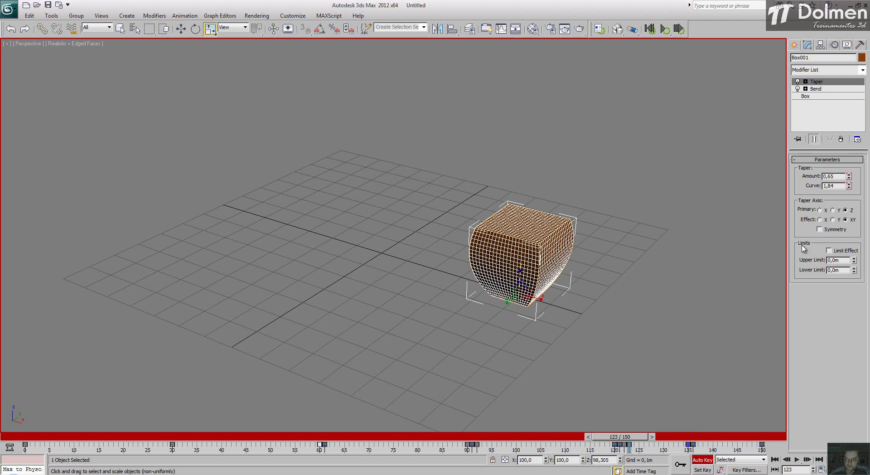
double_click(839, 177)
type("0")
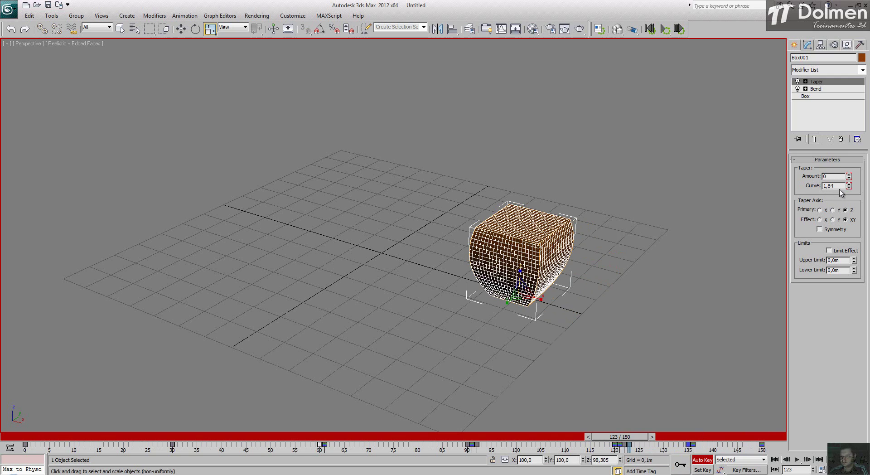
double_click(822, 186)
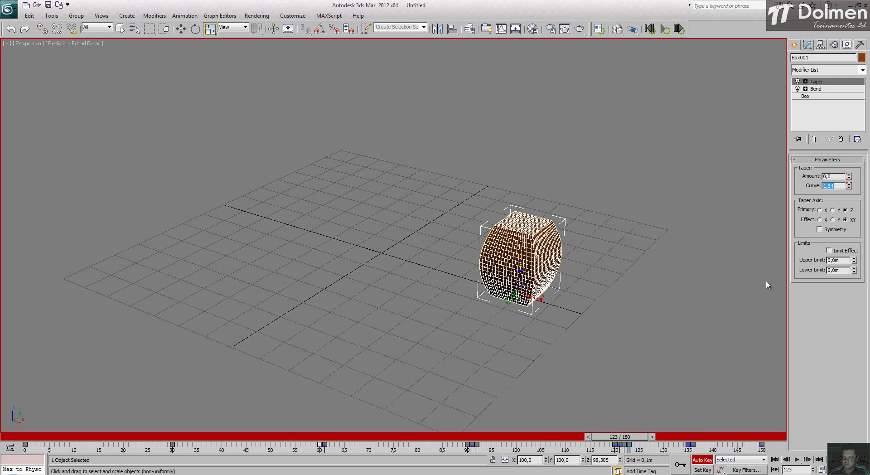
type("0")
key("Return")
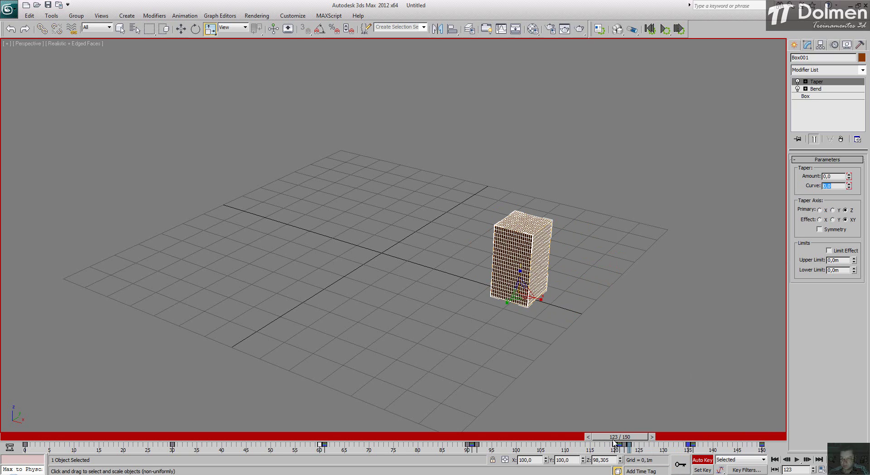
Step: Shift the key that resets the taper from frame 123 to about frame 133, scrubbing to check the transition
left_click_drag(619, 436, 717, 445)
key("r")
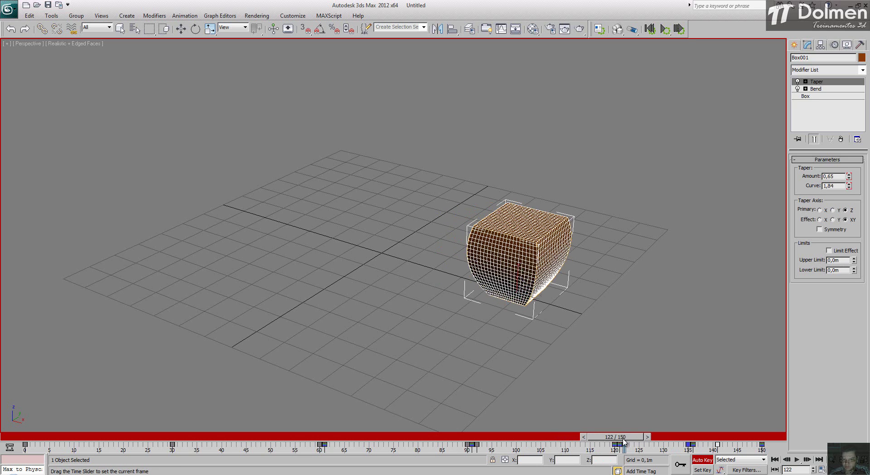
mouse_move(623, 437)
left_mouse_down()
mouse_move(523, 445)
mouse_move(770, 445)
mouse_move(631, 448)
left_mouse_up()
key("r")
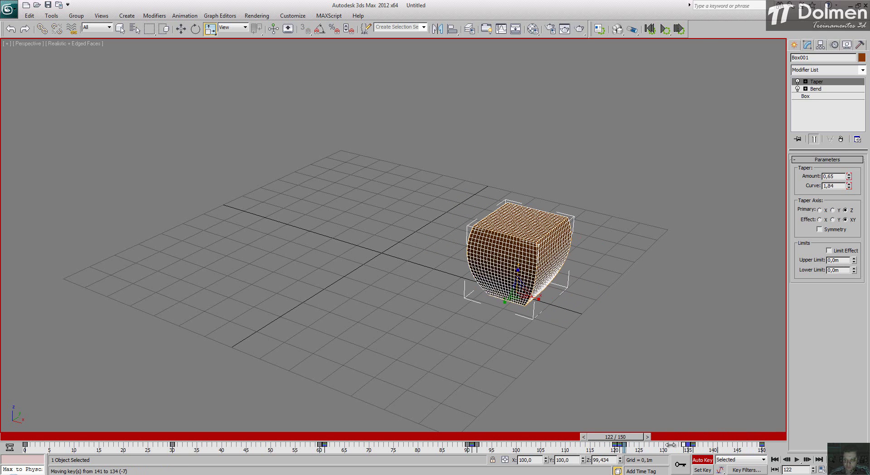
left_click_drag(621, 436, 661, 437)
key("r")
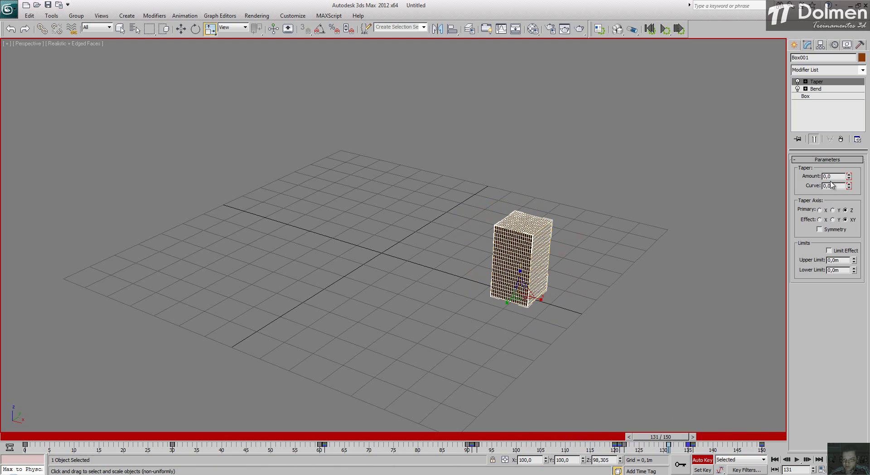
left_click_drag(670, 445, 677, 444)
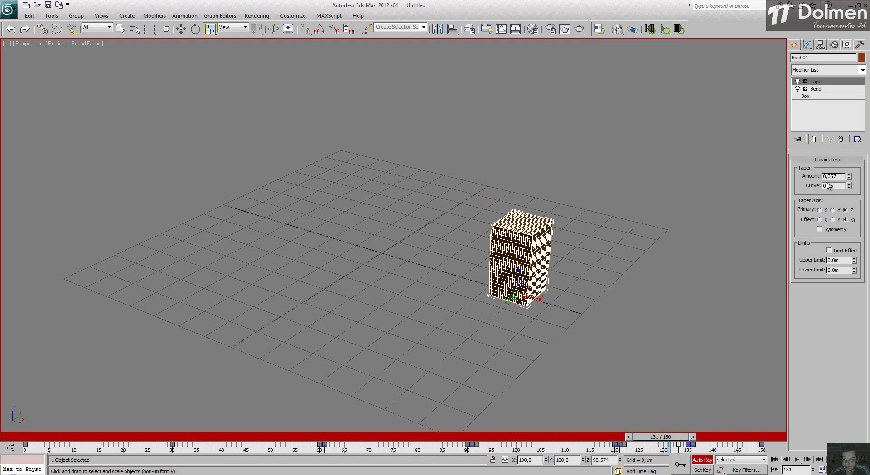
Step: Return to frame 0, delete all of the box's animation keys and turn off Auto Key
left_click_drag(658, 441, 16, 438)
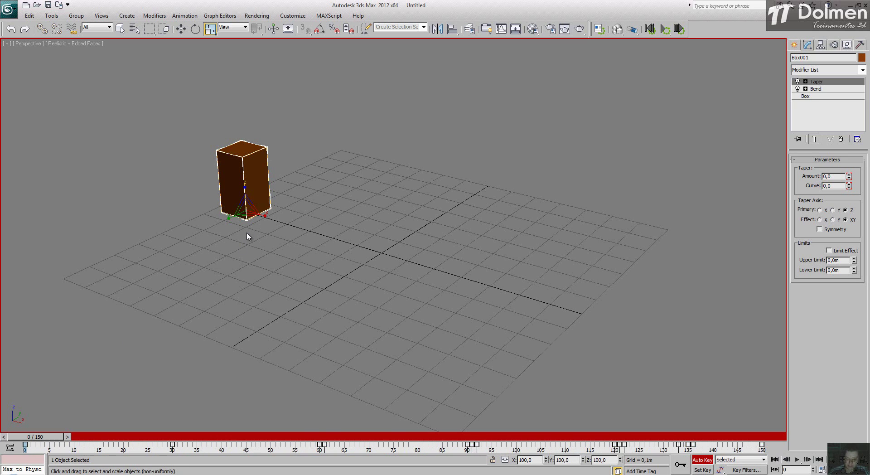
key("Delete")
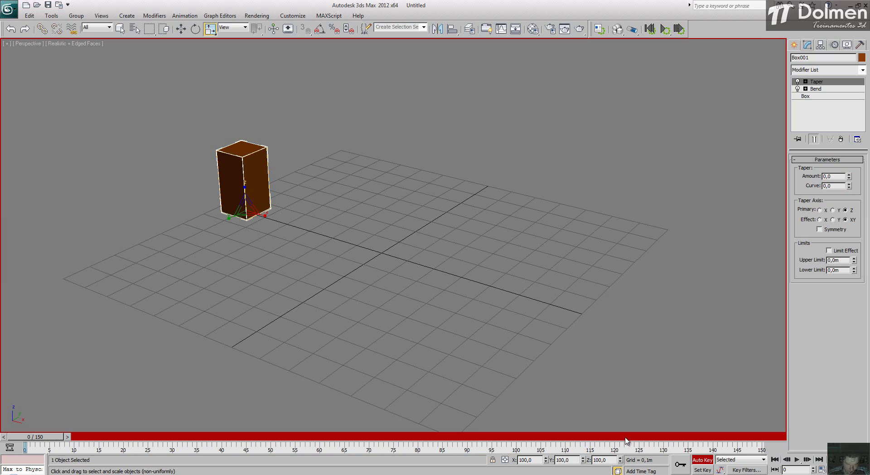
left_click(702, 459)
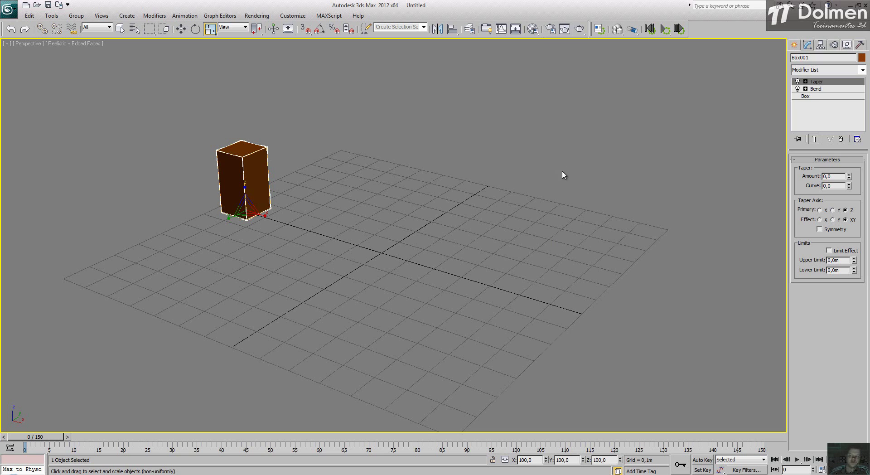
Step: Remove the Taper and Bend modifiers from the box's stack
left_click(840, 139)
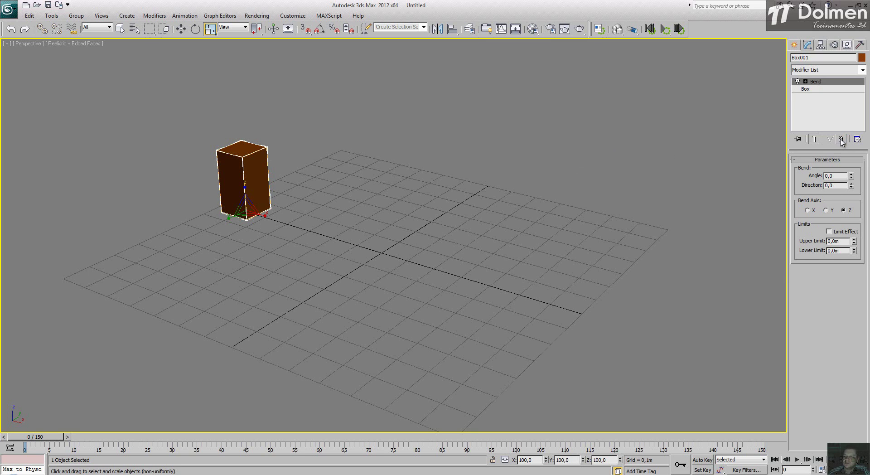
left_click(841, 139)
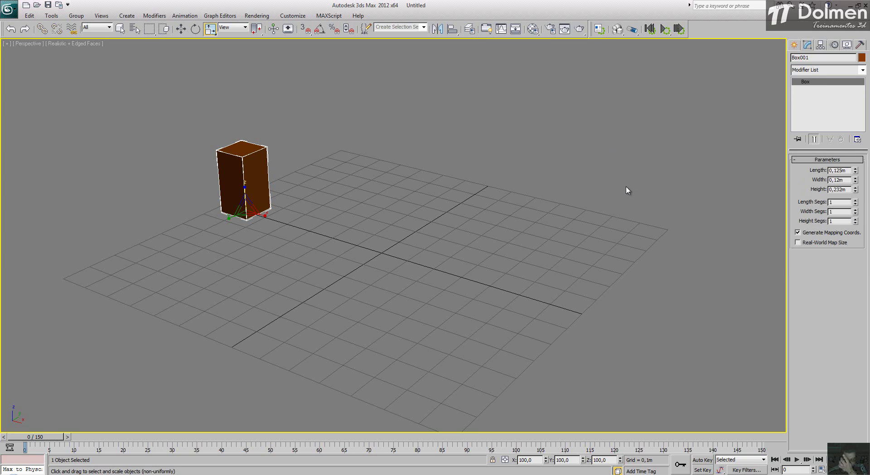
Step: Draw an open Line spline with five corner vertices, winding from beside the box across and beyond the grid
middle_click_drag(552, 204, 437, 207)
scroll(437, 207, "down", 5)
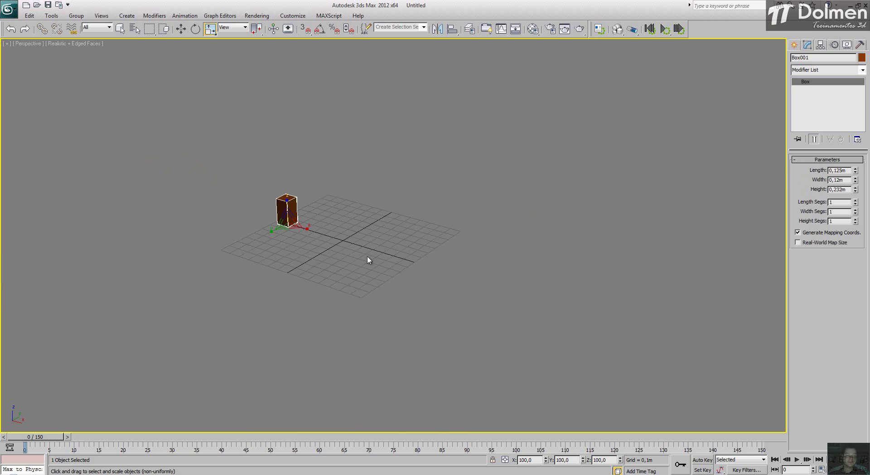
middle_click_drag(347, 282, 418, 273, "alt")
middle_click_drag(397, 222, 390, 322)
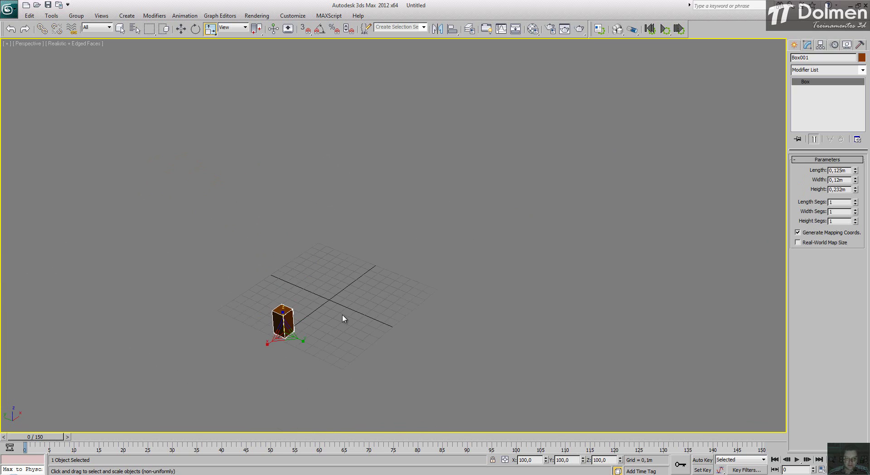
scroll(343, 316, "up", 4)
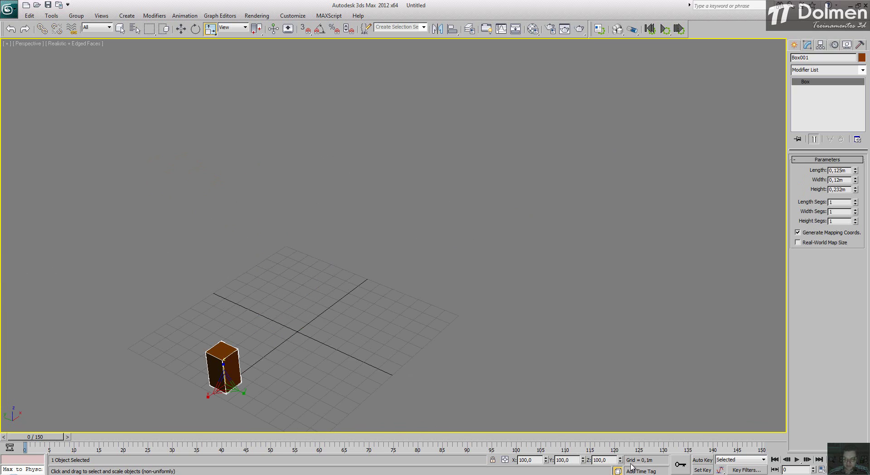
left_click(794, 45)
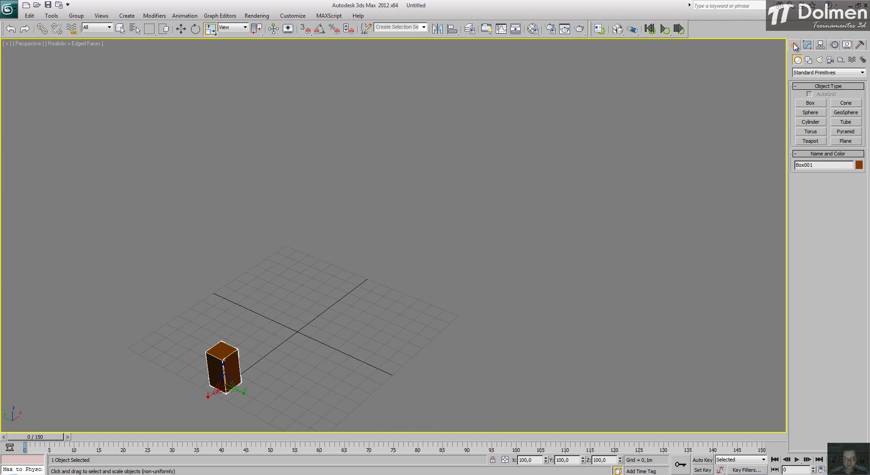
left_click(808, 60)
left_click(810, 110)
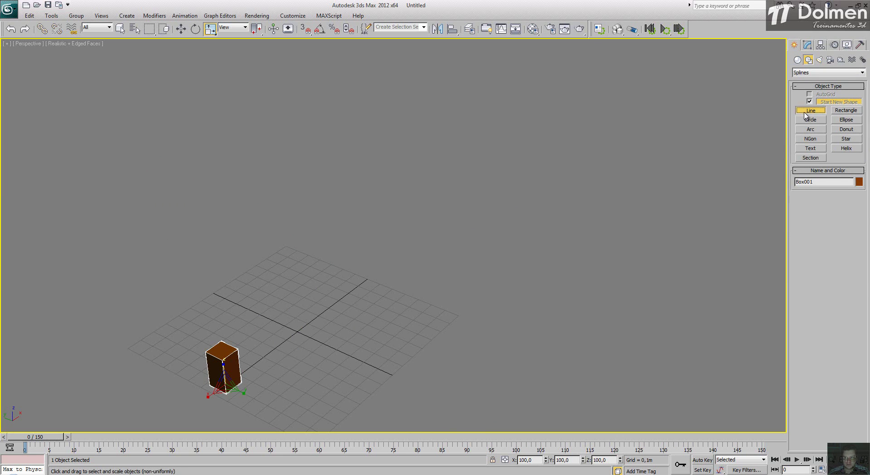
middle_click_drag(274, 369, 272, 325)
left_click(256, 340)
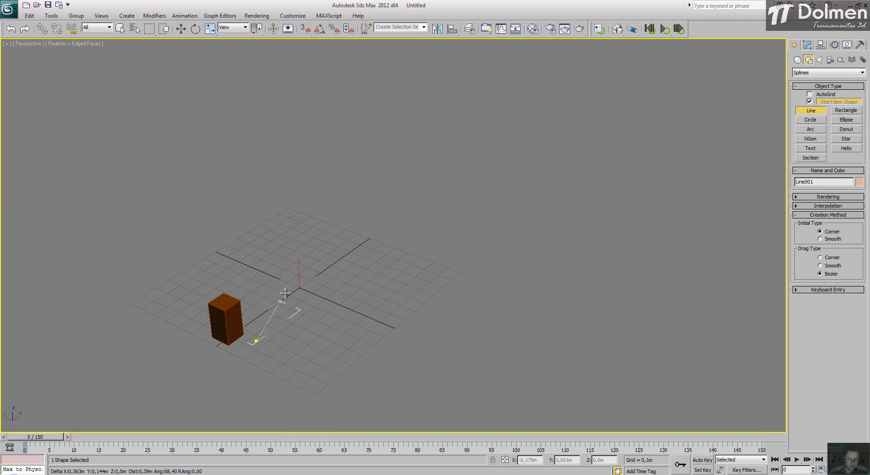
left_click(294, 270)
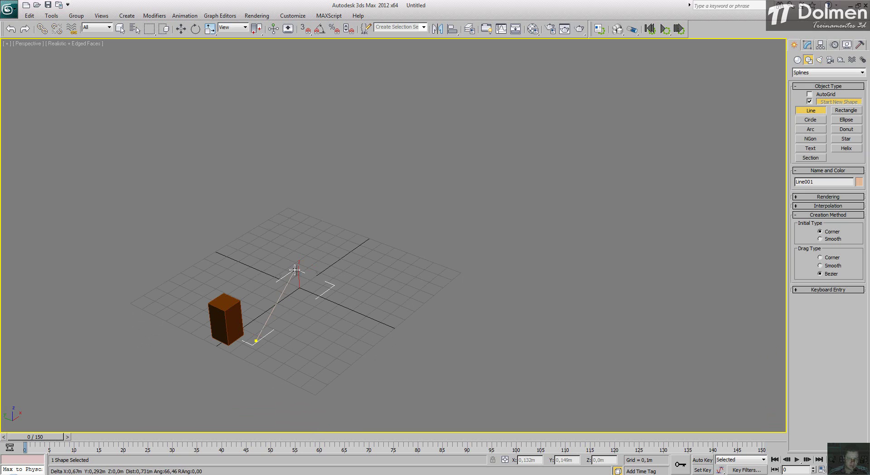
left_click(403, 264)
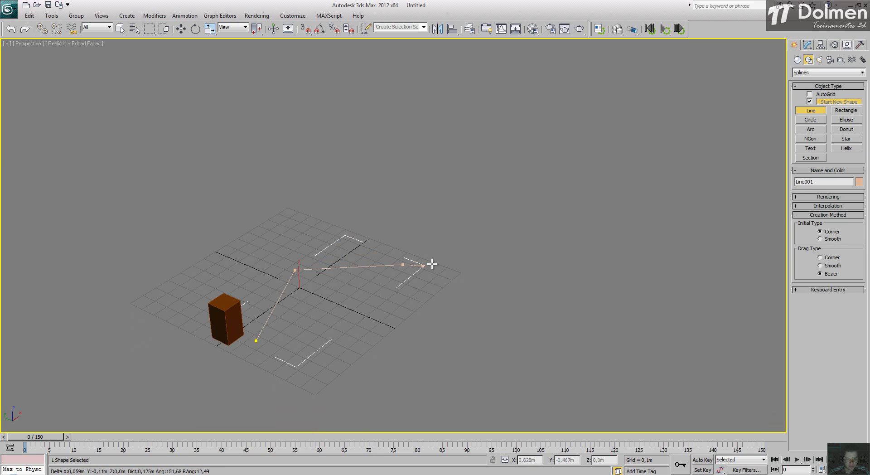
left_click(481, 234)
left_click(442, 171)
right_click(491, 171)
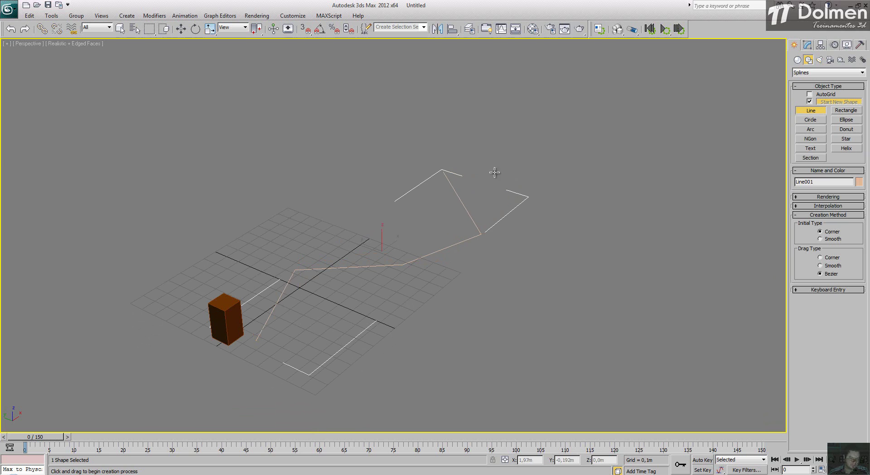
middle_click_drag(408, 238, 386, 270, "alt")
key("r")
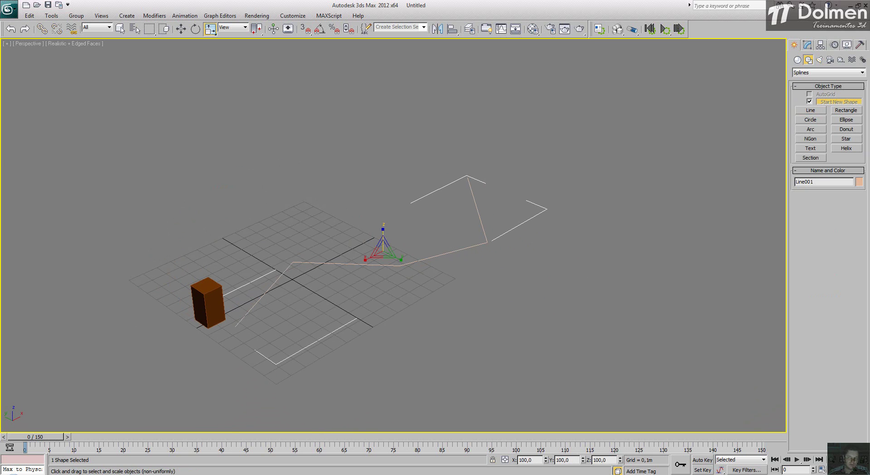
Step: Select all vertices of the line at vertex level and convert them from Corner to Smooth
left_click(809, 45)
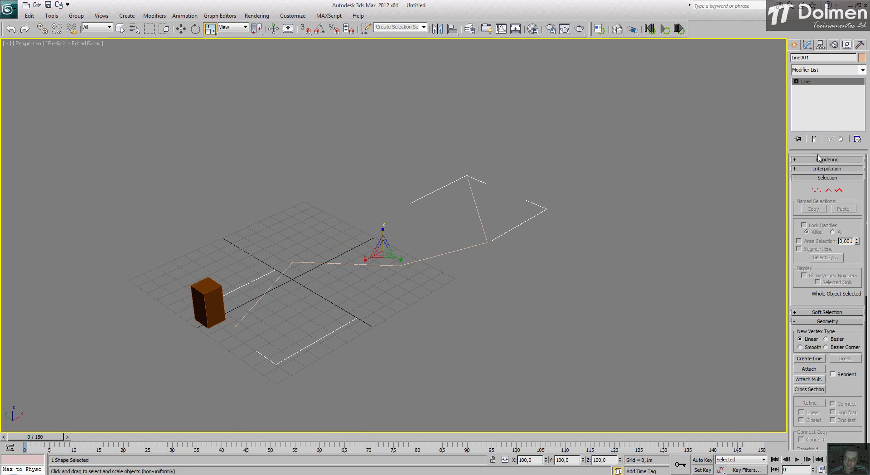
left_click(816, 190)
left_click_drag(282, 289, 283, 289)
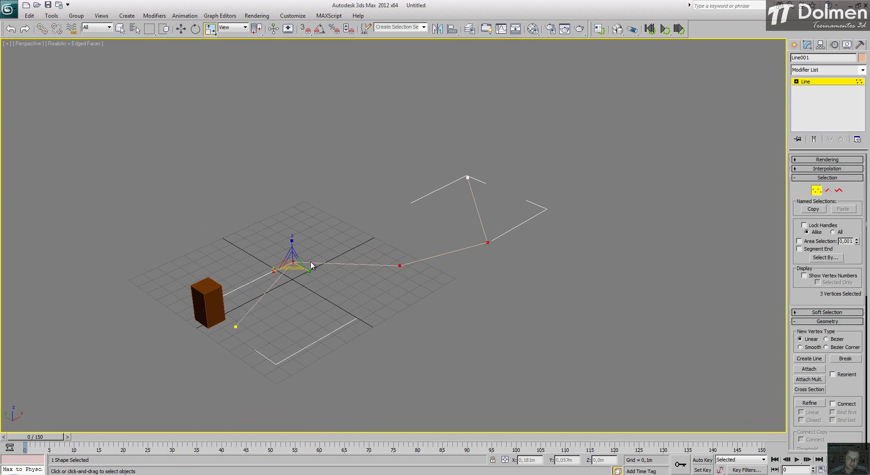
key("w")
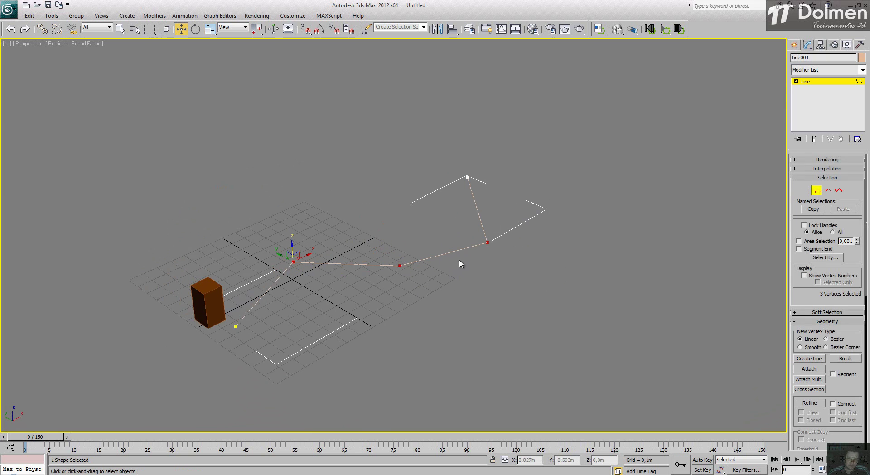
right_click(371, 249)
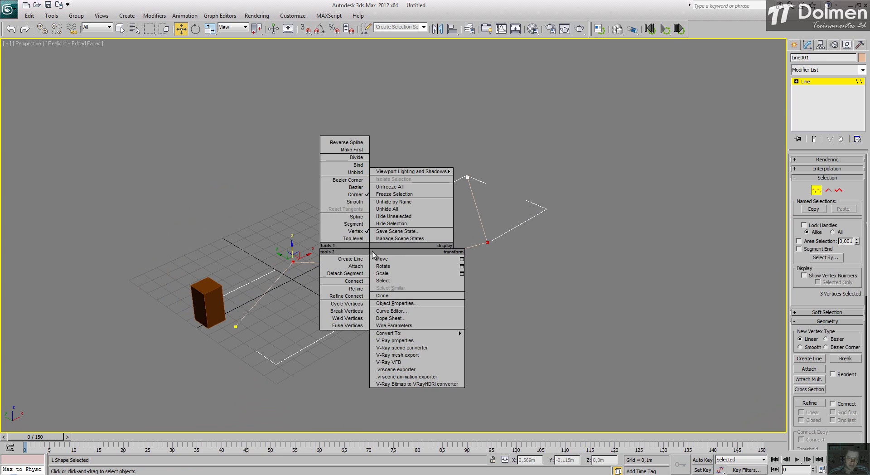
left_click(354, 202)
left_click(353, 270)
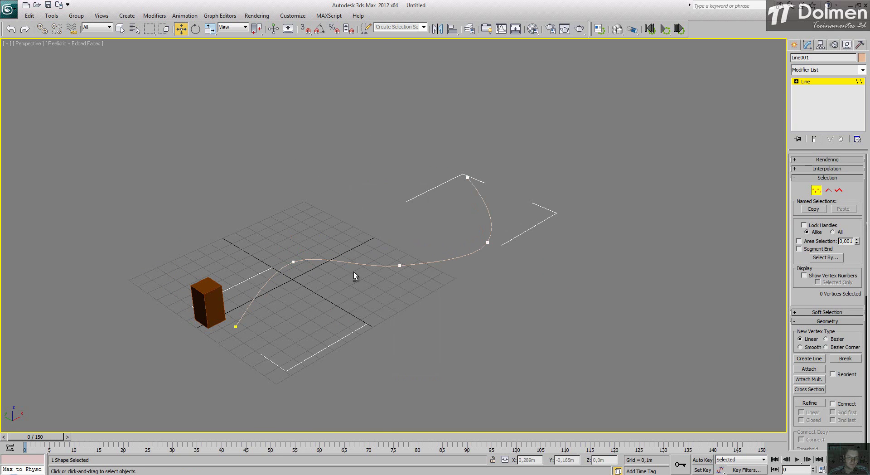
Step: Raise the line's second vertex to about Z 0.212 m and lower its third vertex below the grid
middle_click_drag(354, 271, 302, 253, "alt")
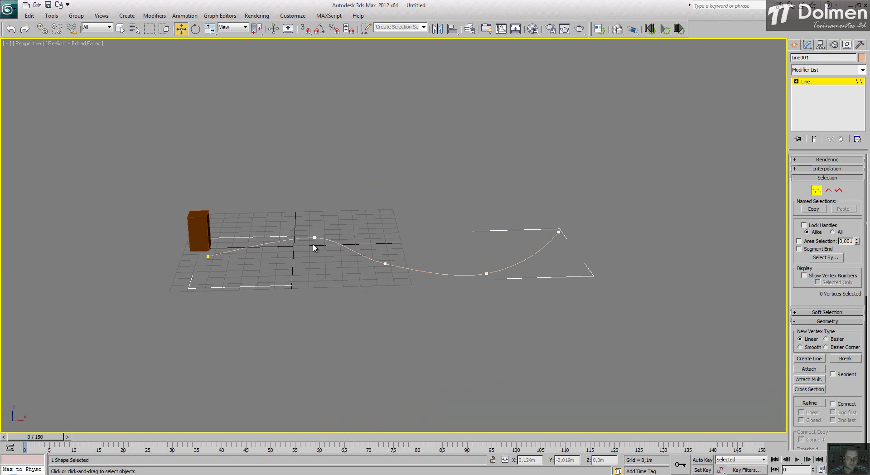
left_click(314, 236)
left_click_drag(314, 221, 336, 214)
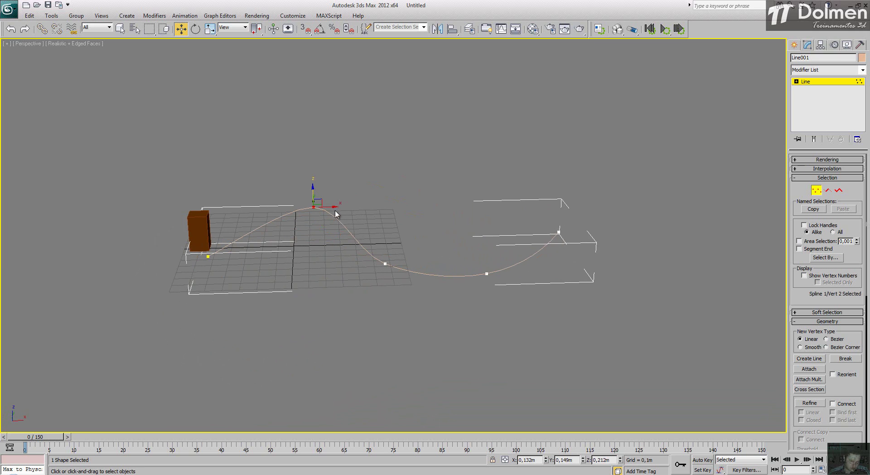
left_click(383, 264)
left_click_drag(386, 249, 386, 286)
Step: Raise the line's far end vertex to about Z 0.331 m and leave vertex editing
left_click(486, 273)
middle_click_drag(486, 273, 529, 270, "alt")
left_click(424, 272)
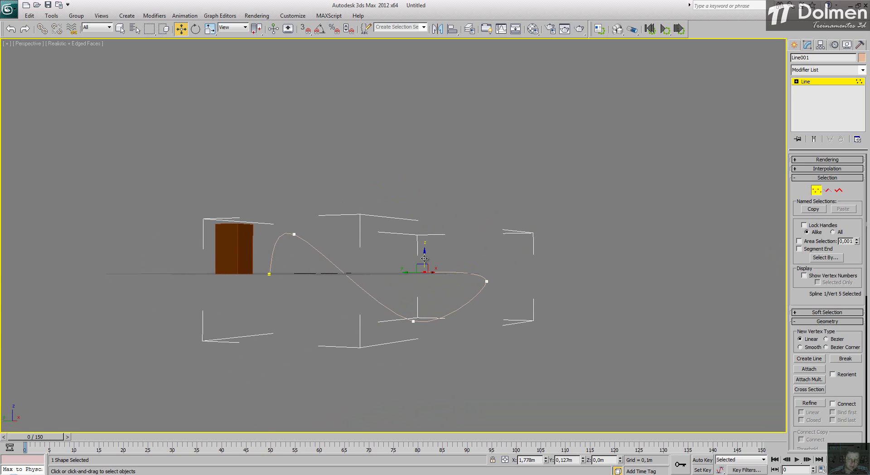
left_click_drag(424, 256, 427, 211)
middle_click_drag(418, 266, 382, 221, "alt")
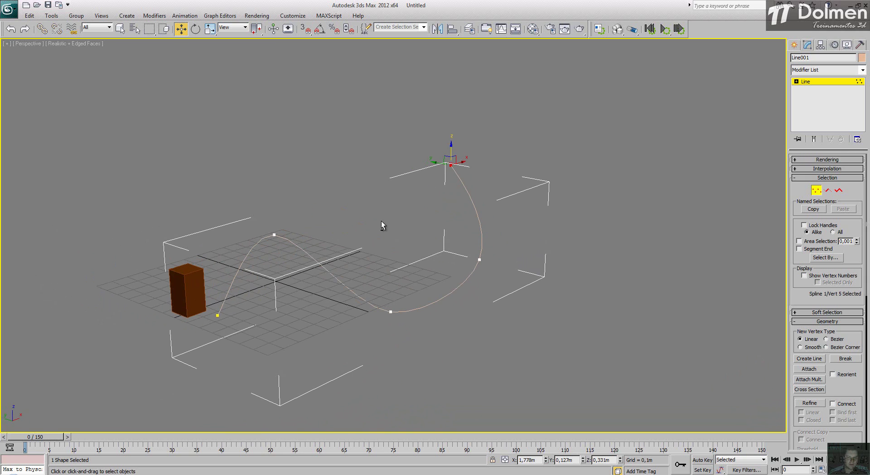
left_click(813, 191)
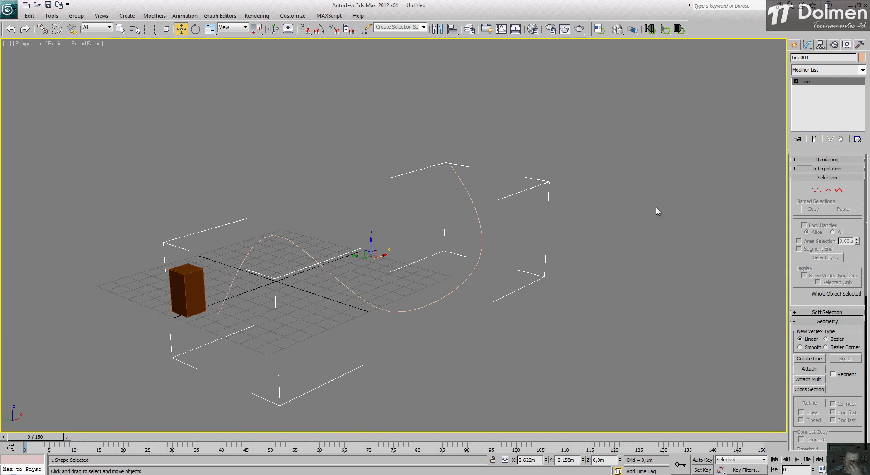
Step: Delete the box from the scene
left_click(303, 165)
left_click(192, 277)
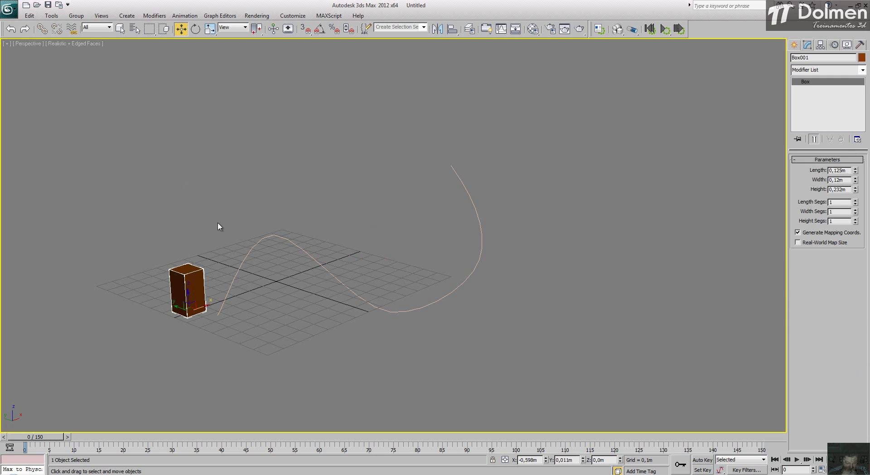
key("Delete")
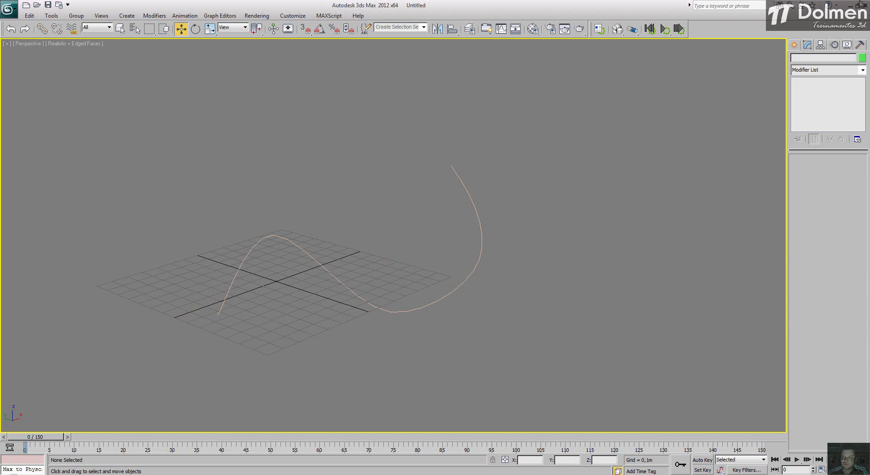
Step: Create a sphere with a radius of about 0.073 m beside the start of the spline
left_click(793, 46)
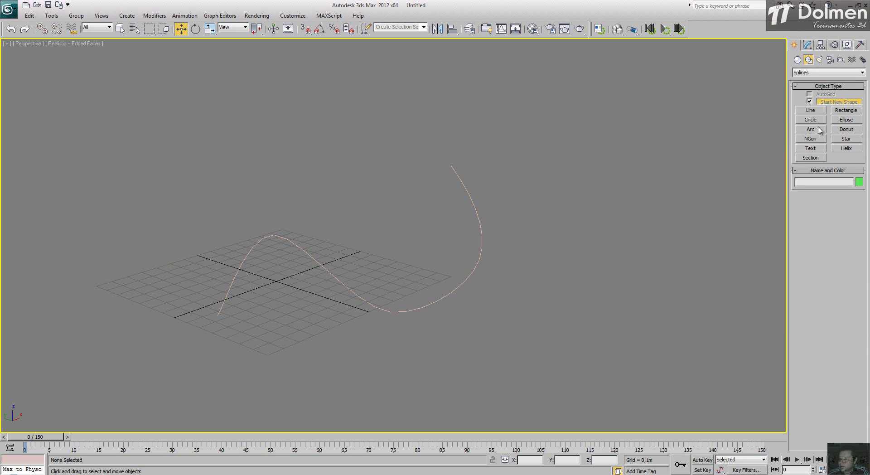
left_click(797, 59)
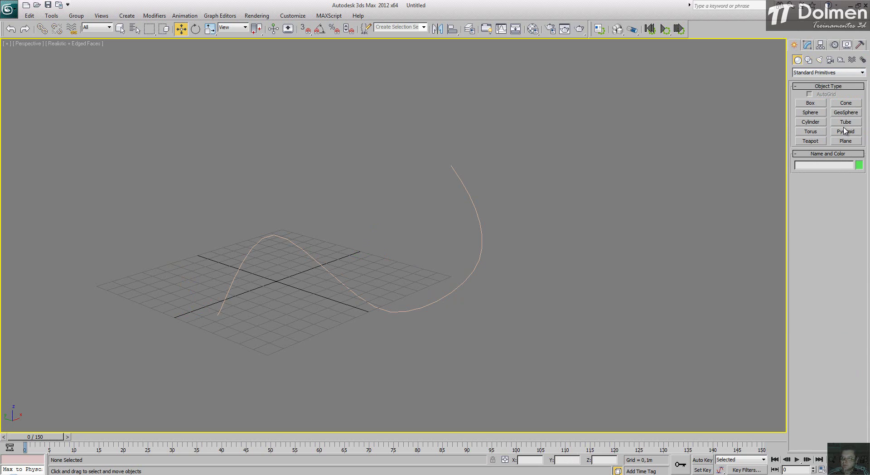
left_click(811, 113)
left_click_drag(186, 308, 200, 308)
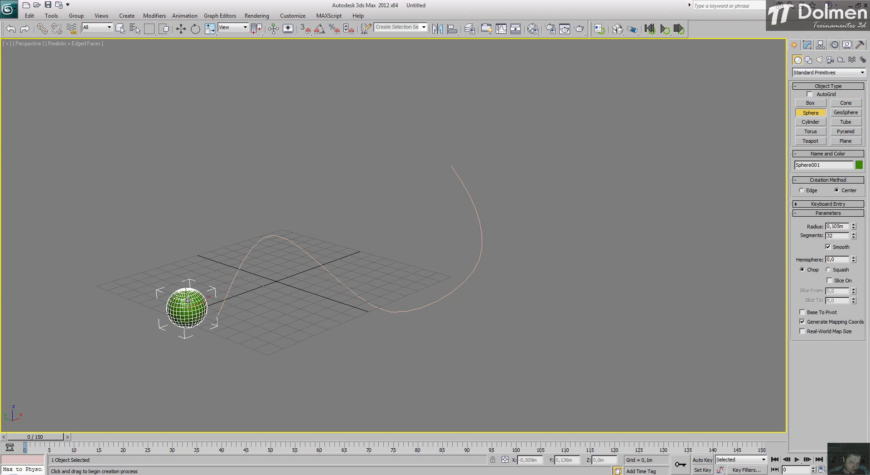
key("w")
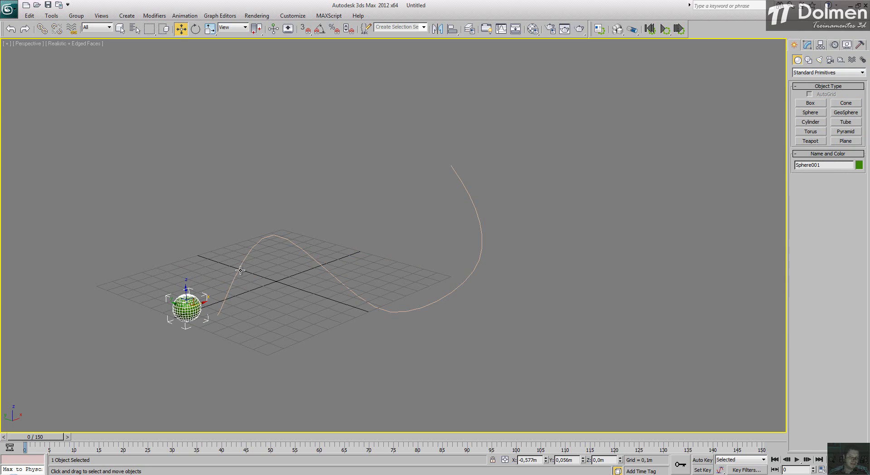
Step: Apply a Path Constraint to the sphere, using the curved spline as its path
middle_click_drag(242, 269, 204, 276, "alt")
middle_click_drag(280, 266, 321, 231)
scroll(270, 227, "up", 3)
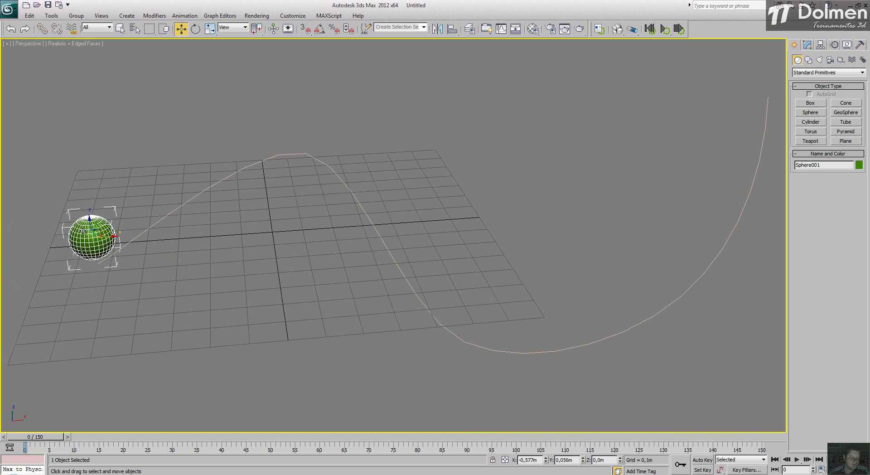
left_click(185, 17)
mouse_move(216, 68)
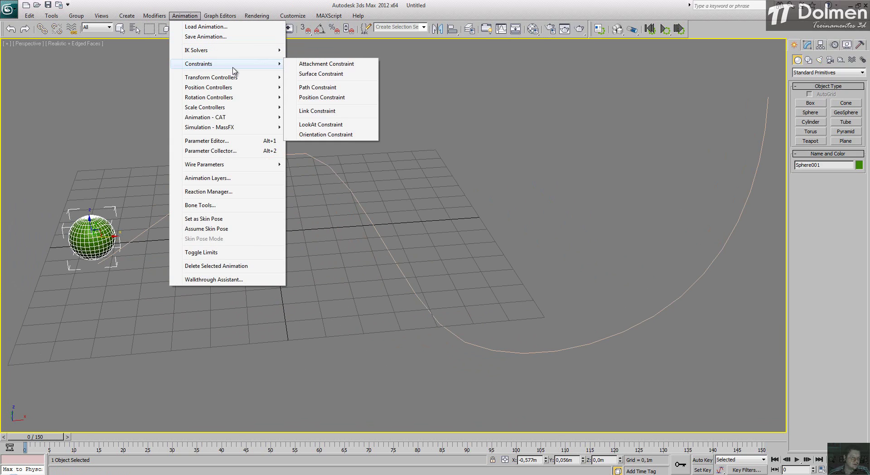
left_click(341, 88)
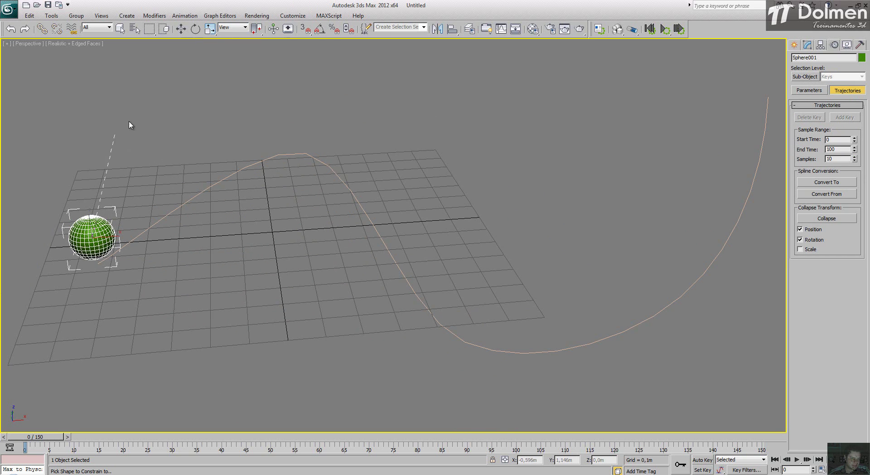
left_click(210, 188)
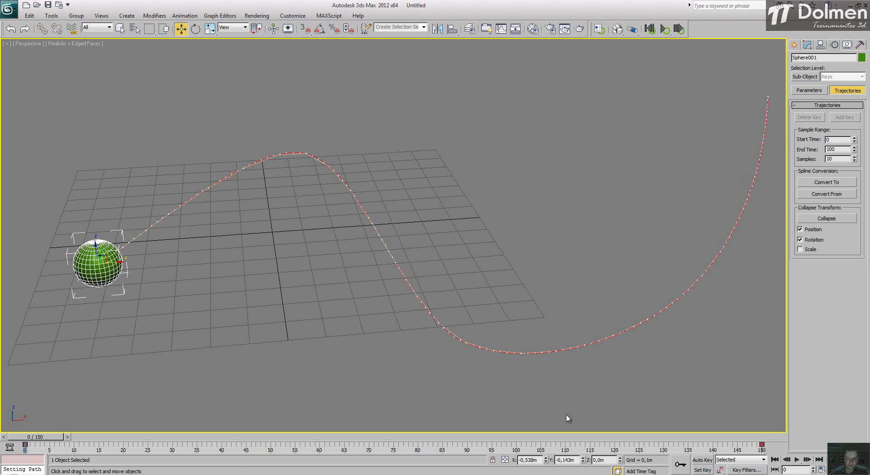
Step: Play the animation and examine how the sphere travels along the spline
left_click(797, 460)
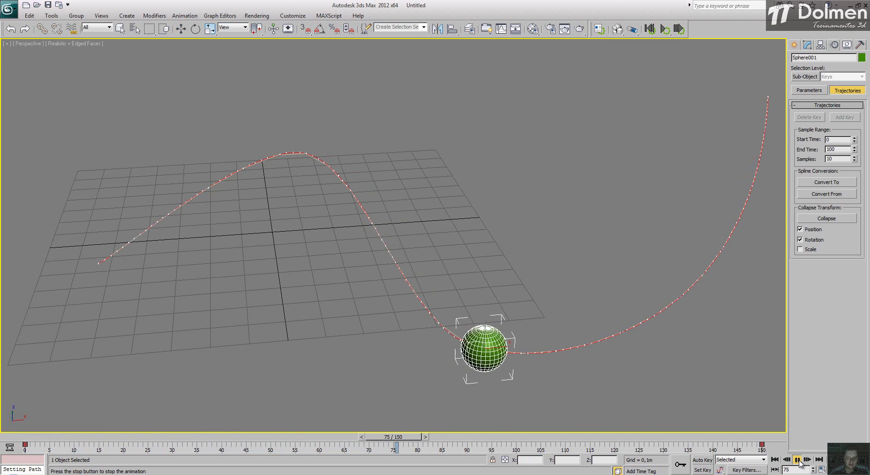
middle_click_drag(383, 110, 355, 238)
scroll(342, 148, "down", 5)
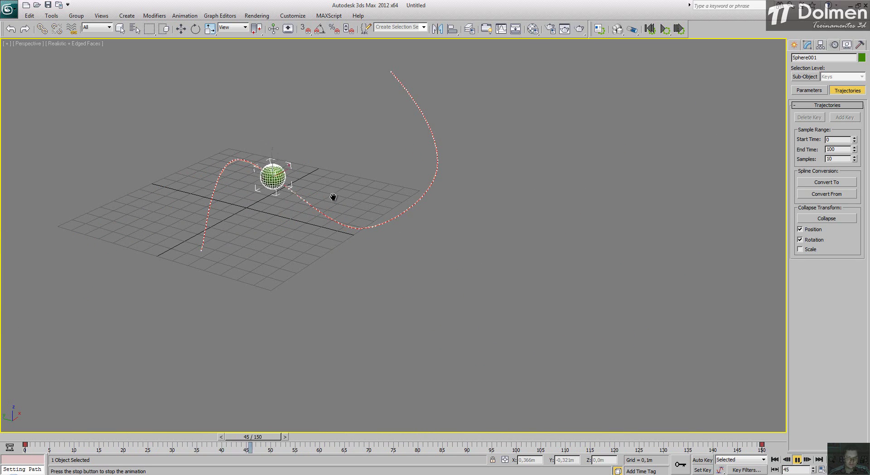
Step: Select the spline and move its fourth vertex far outward to about X 1.169 m, Y -1.714 m, Z -0.051 m
left_click(807, 45)
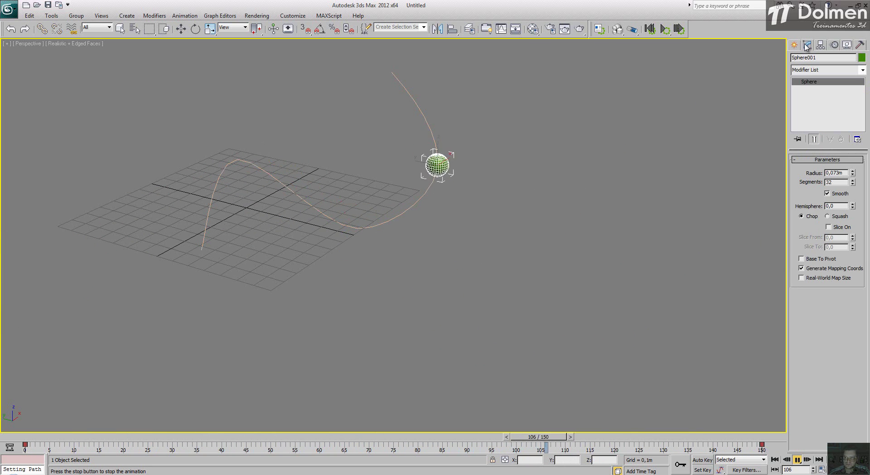
right_click(405, 181)
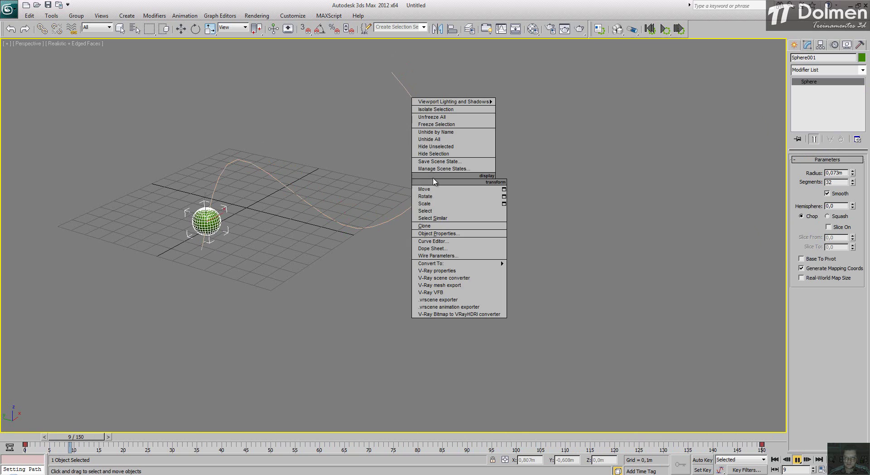
left_click(435, 186)
left_click(435, 177)
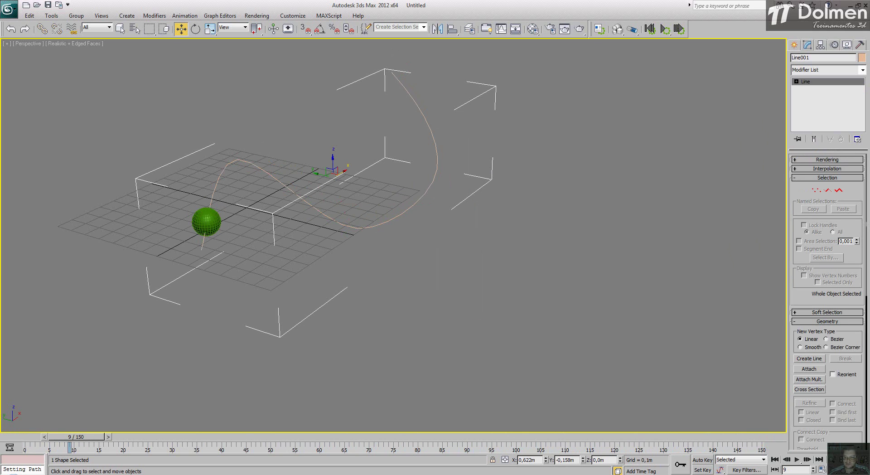
left_click(798, 459)
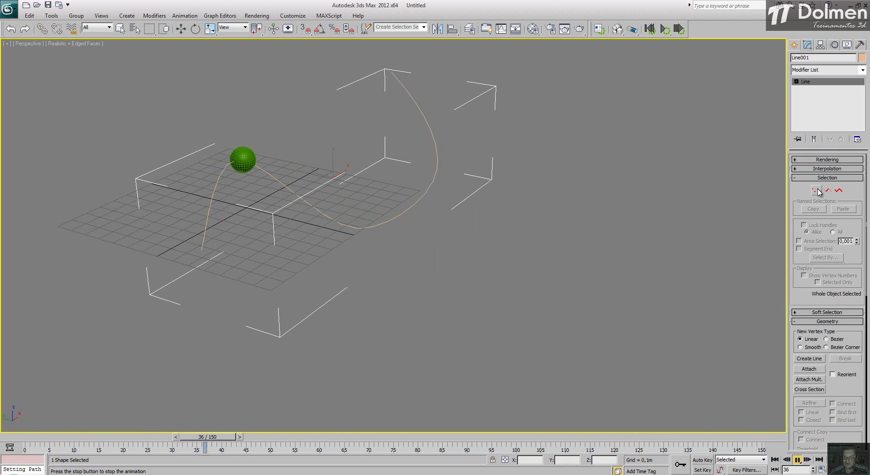
key("1")
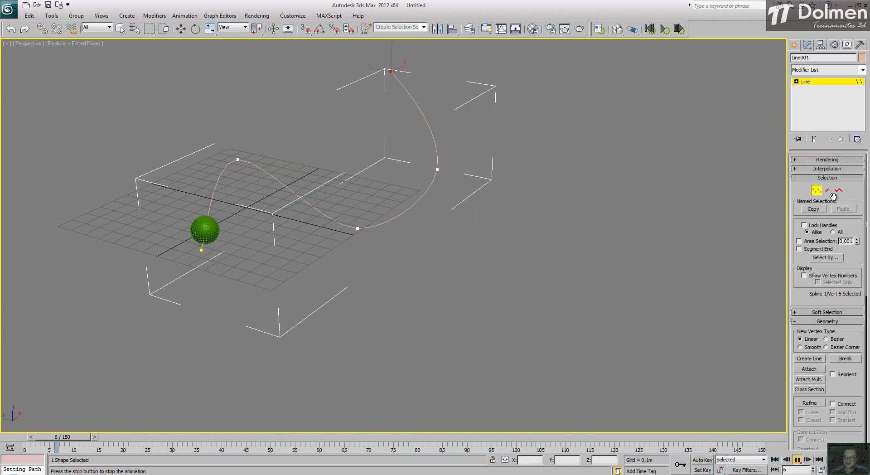
right_click(297, 180)
key("w")
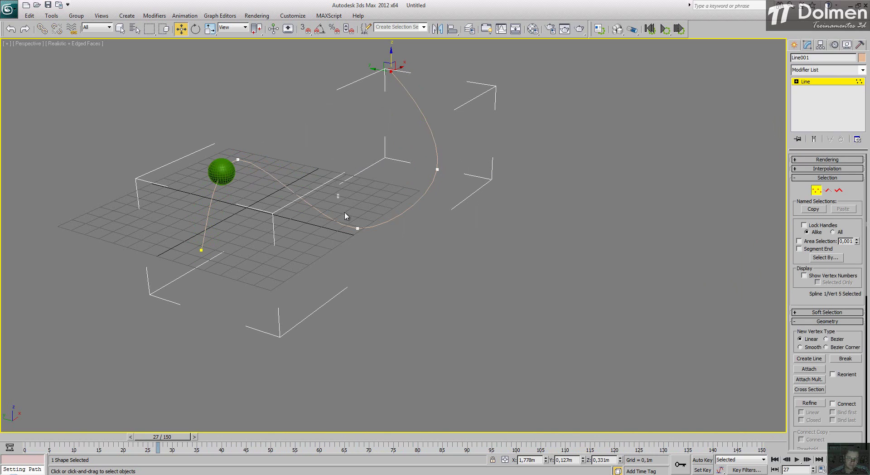
left_click(358, 228)
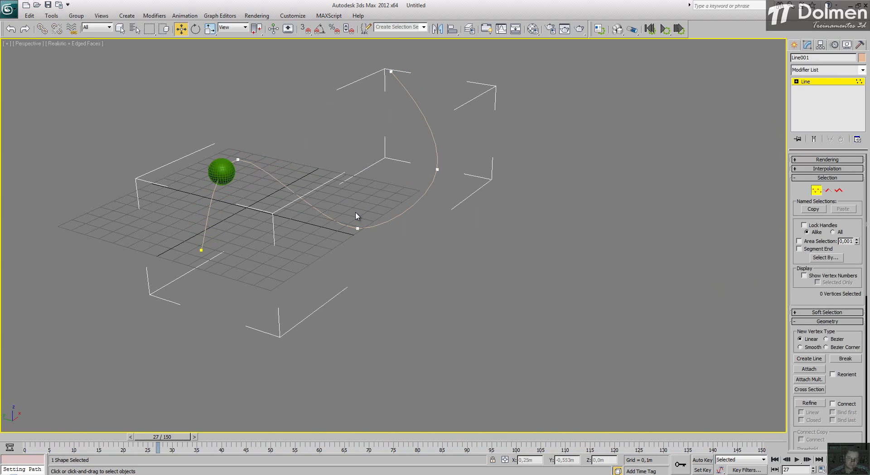
left_click_drag(357, 216, 526, 205)
left_click(437, 169)
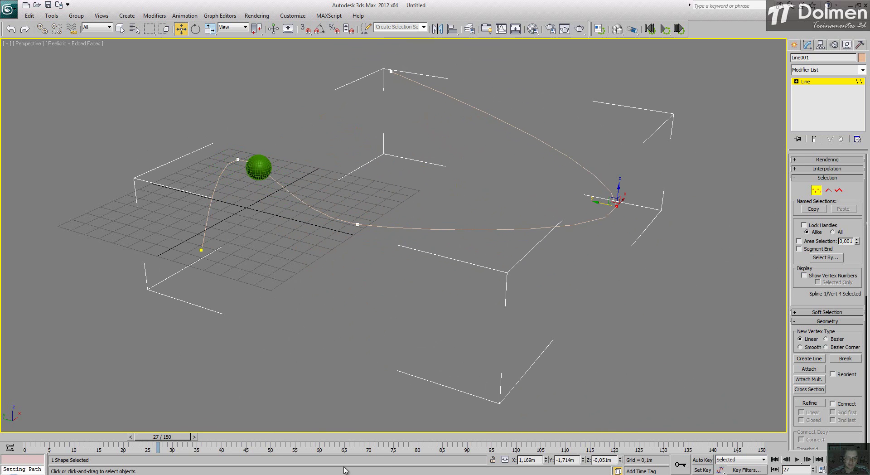
Step: Play back the sphere's motion along the reshaped path, leave vertex editing and stop at frame 100
left_click(796, 460)
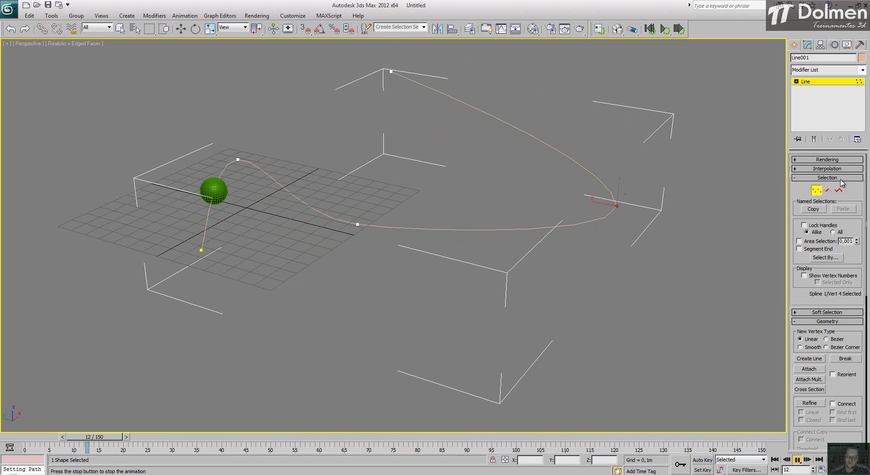
left_click(817, 190)
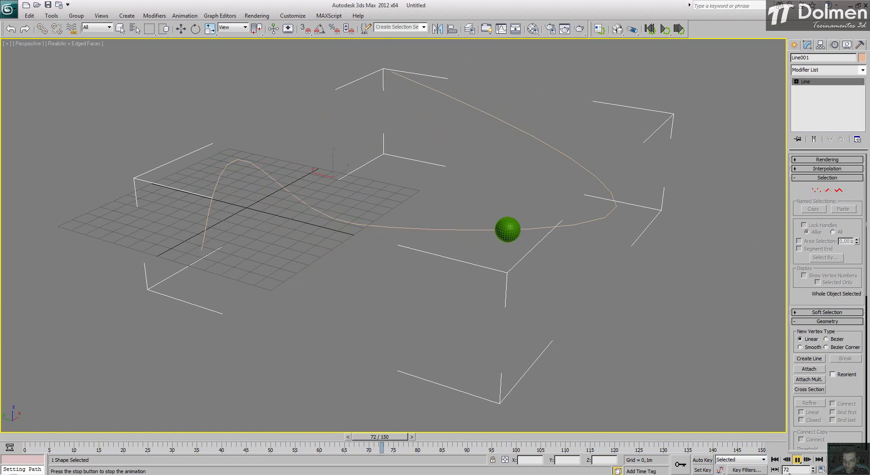
left_click(798, 459)
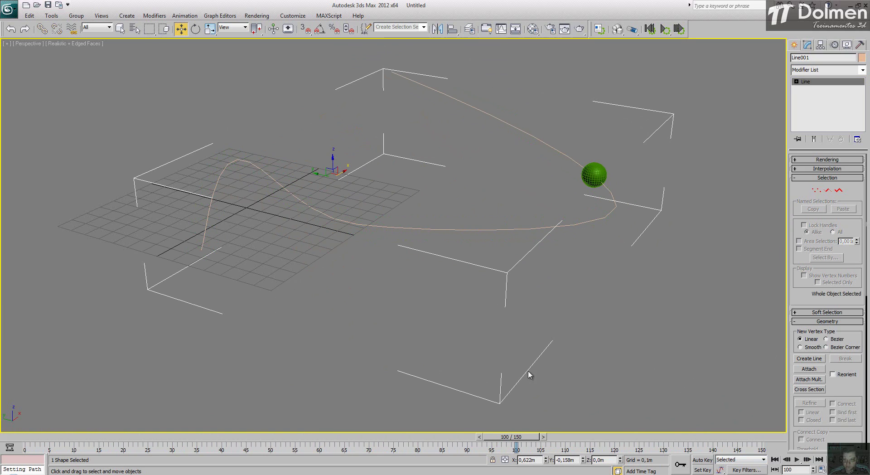
Step: Select the sphere and move the current time to frame 150
left_click(584, 181)
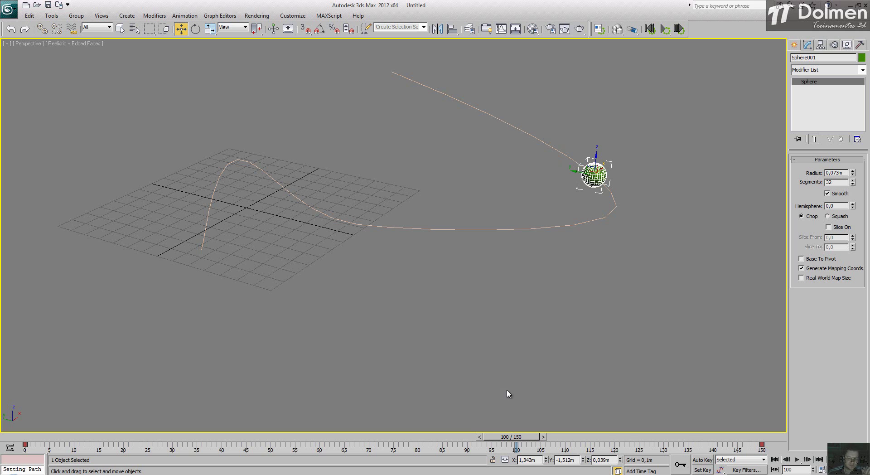
left_click_drag(509, 433, 775, 408)
key("w")
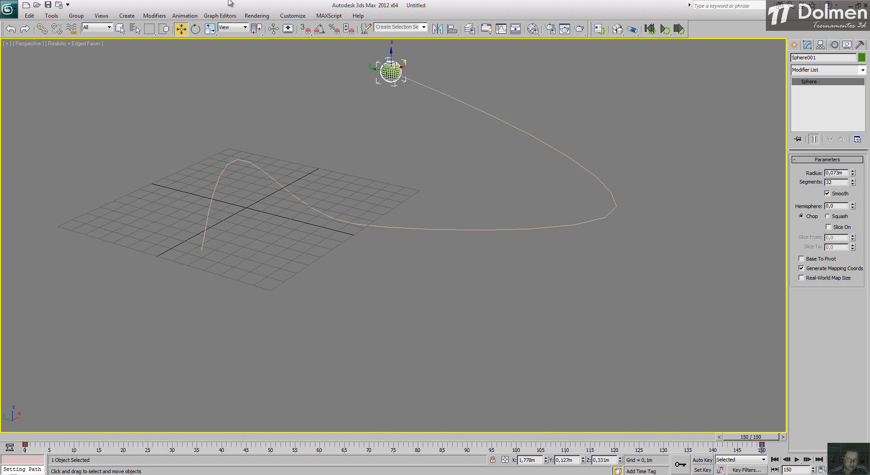
Step: Try to rotate the sphere at the end of the path without Auto Key, and play the animation to check it
left_click(196, 30)
middle_click_drag(441, 148, 438, 281)
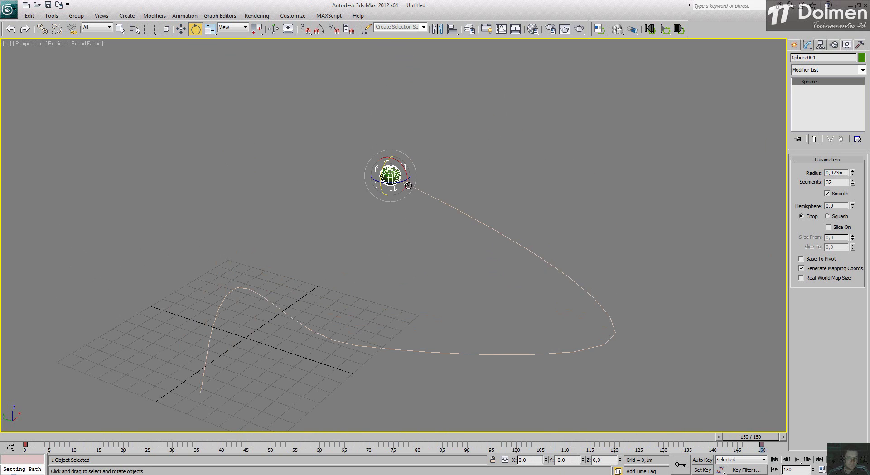
left_click_drag(408, 185, 260, 21)
middle_click_drag(489, 291, 503, 279)
scroll(472, 307, "up", 3)
middle_click_drag(475, 307, 465, 257)
left_click(796, 459)
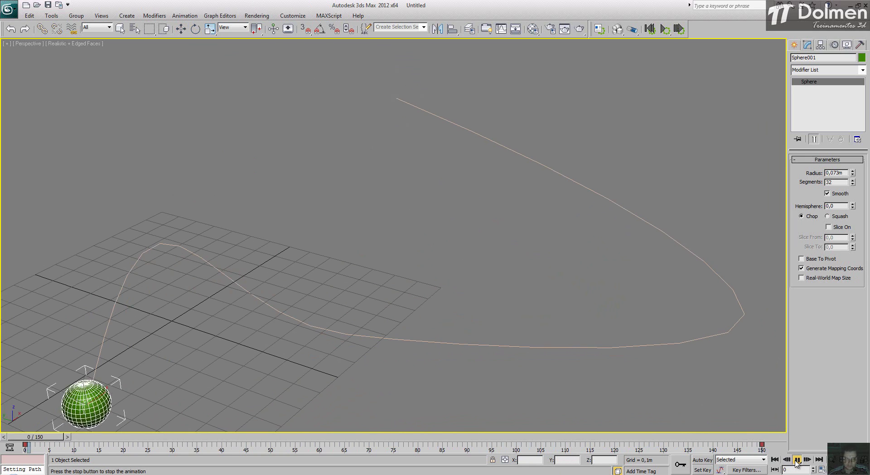
left_click(796, 460)
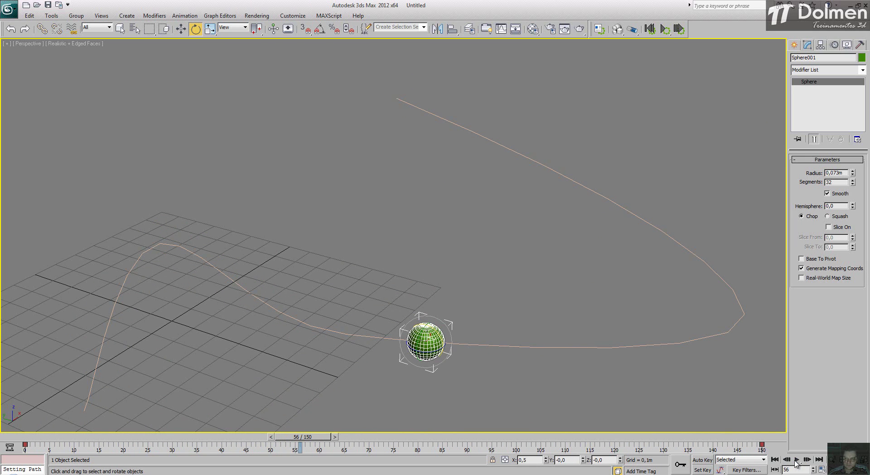
Step: Turn on Auto Key at frame 150 and rotate the sphere about its X axis to about 120.2°
left_click(259, 437)
left_click_drag(259, 436, 730, 437)
key("e")
left_click(703, 459)
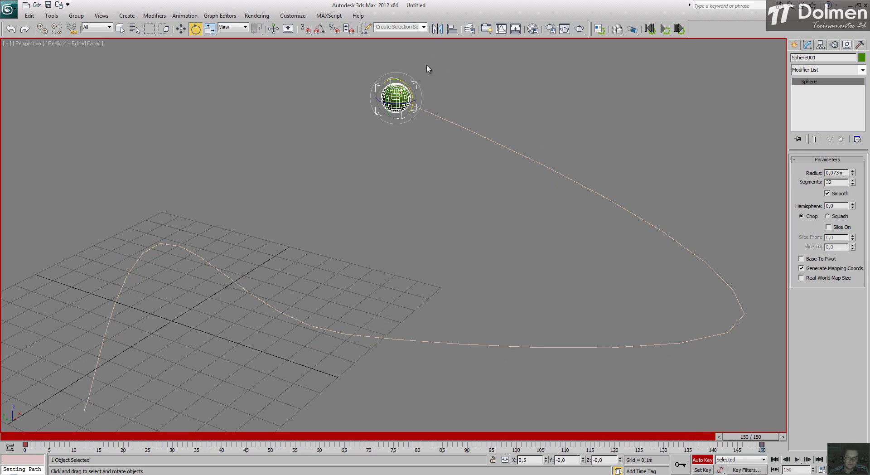
left_click_drag(407, 94, 370, 10)
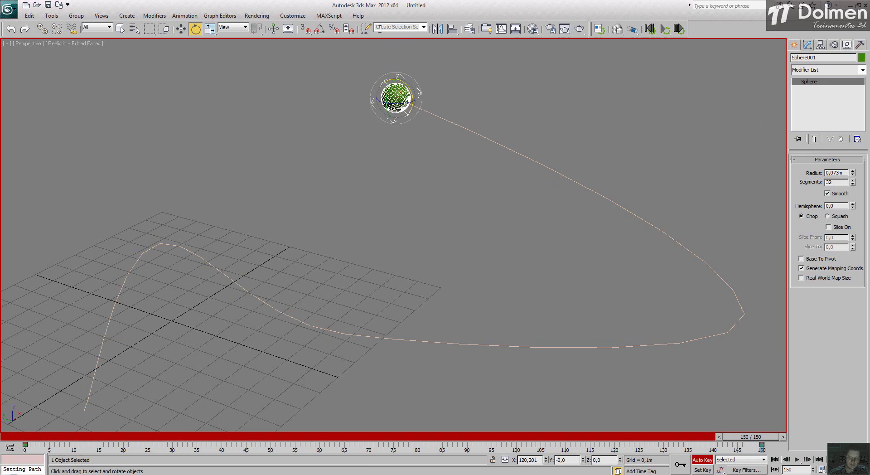
Step: Play the animation to check the sphere's rotation along the path, turn off Auto Key and stop playback
left_click(796, 459)
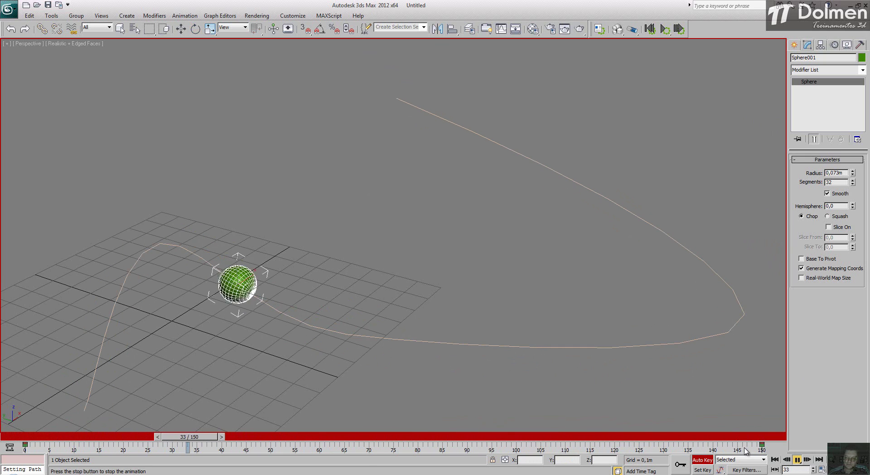
left_click(707, 460)
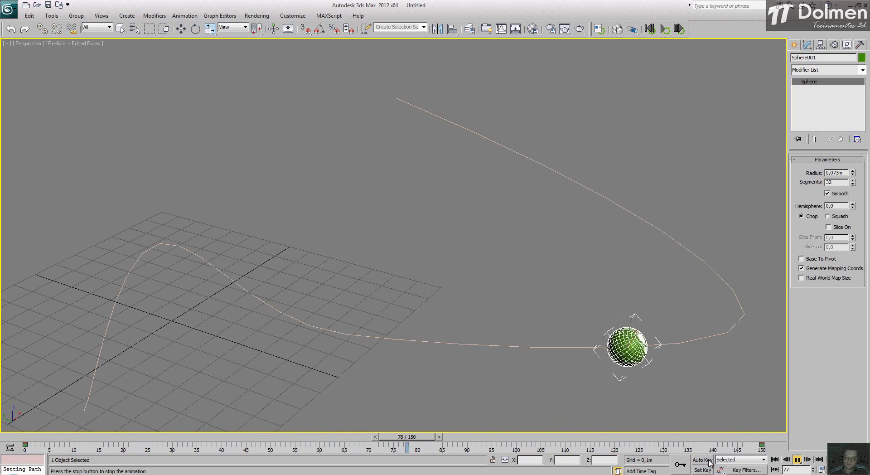
left_click(797, 460)
Step: Set keys for the sphere at frames 30 and 55
left_click_drag(583, 437, 168, 414)
key("e")
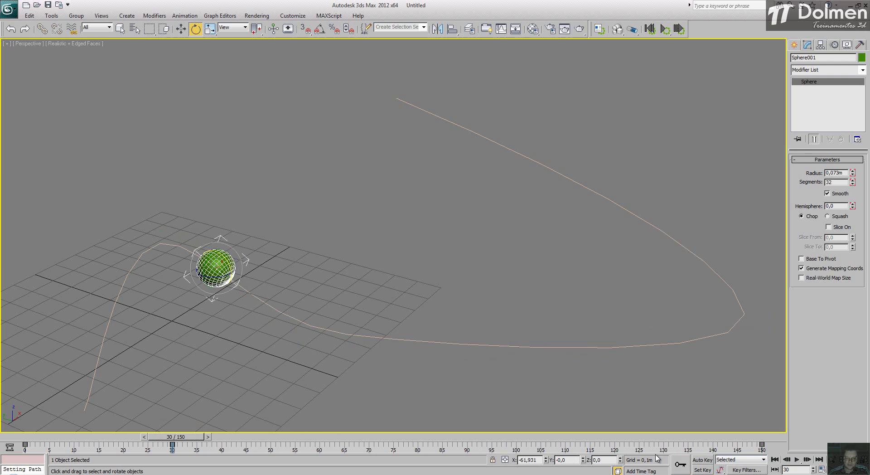
left_click_drag(180, 437, 295, 447)
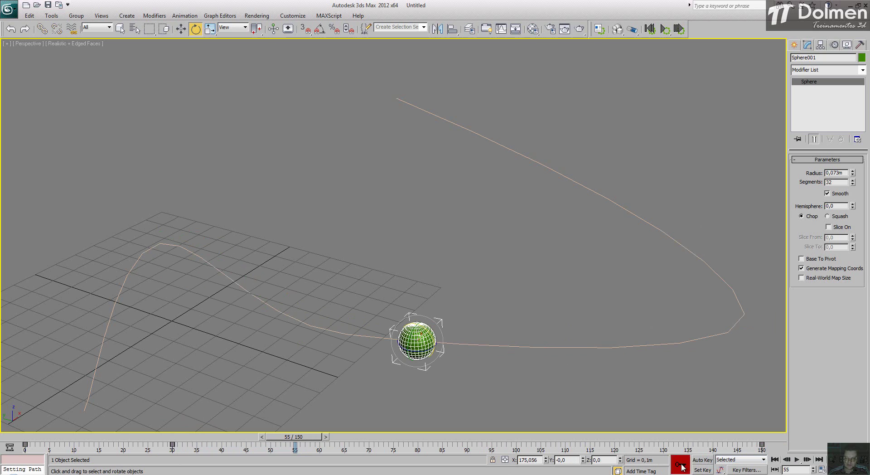
Step: With Auto Key on, scale the sphere uniformly to about 172.6% at frame 55 and set a key at frame 56
left_click(702, 459)
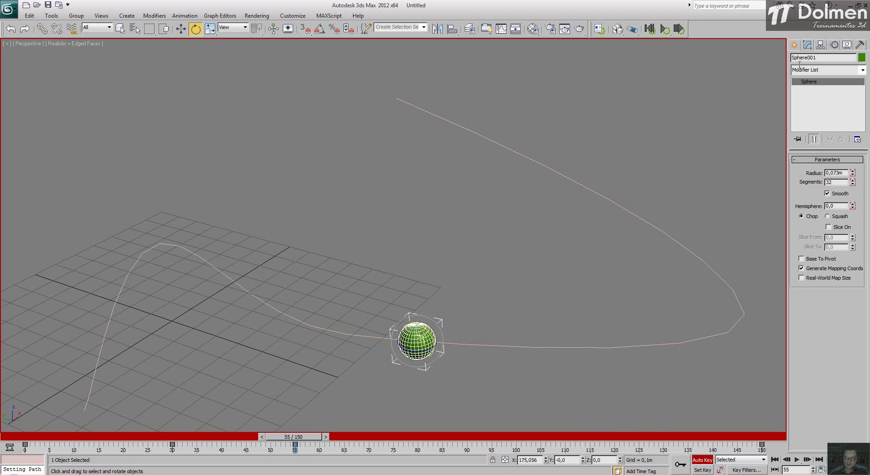
left_click(210, 29)
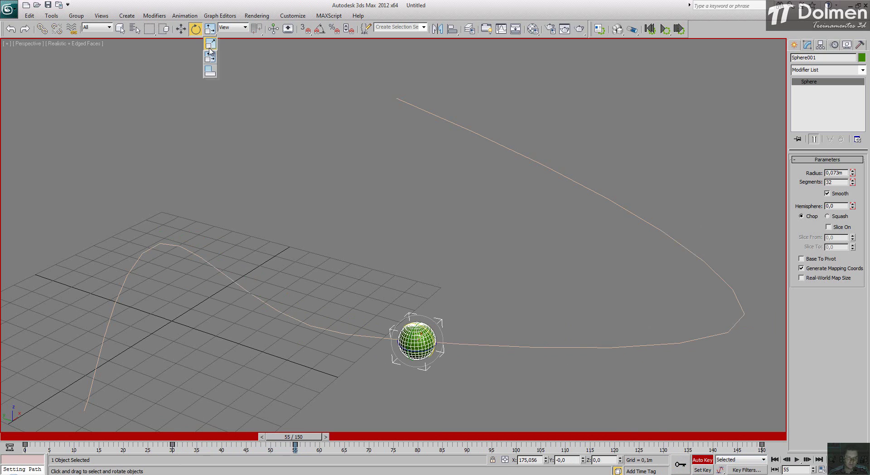
left_click_drag(416, 341, 415, 317)
mouse_move(295, 438)
left_mouse_down()
mouse_move(34, 437)
mouse_move(358, 448)
mouse_move(299, 451)
left_mouse_up()
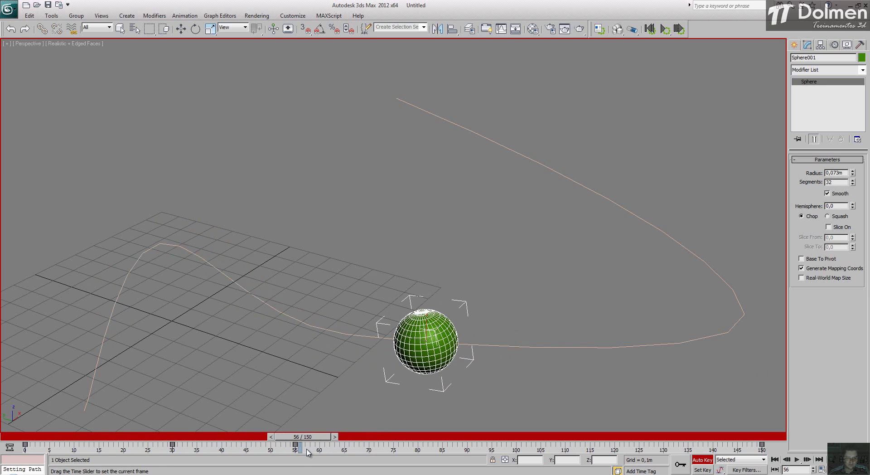
key("r")
left_click(680, 465)
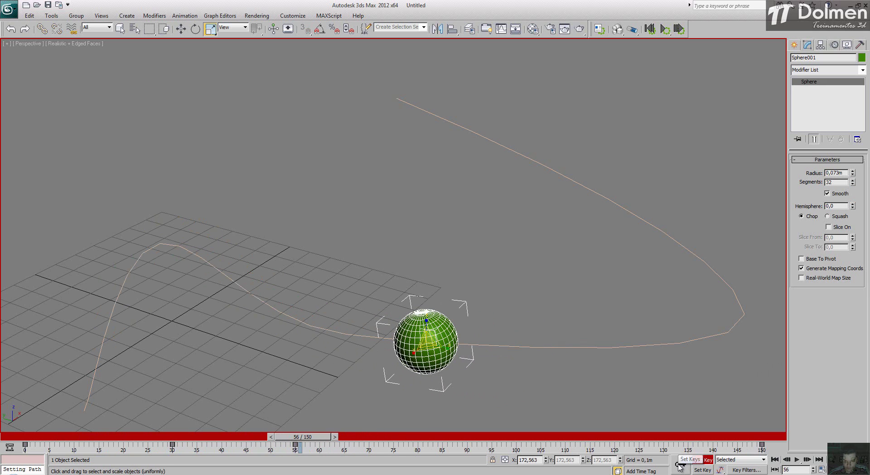
Step: Key the sphere at frame 87 with a uniform scale of about 274.4%, and set another key at frame 88
left_click_drag(314, 437, 459, 438)
left_click(680, 464)
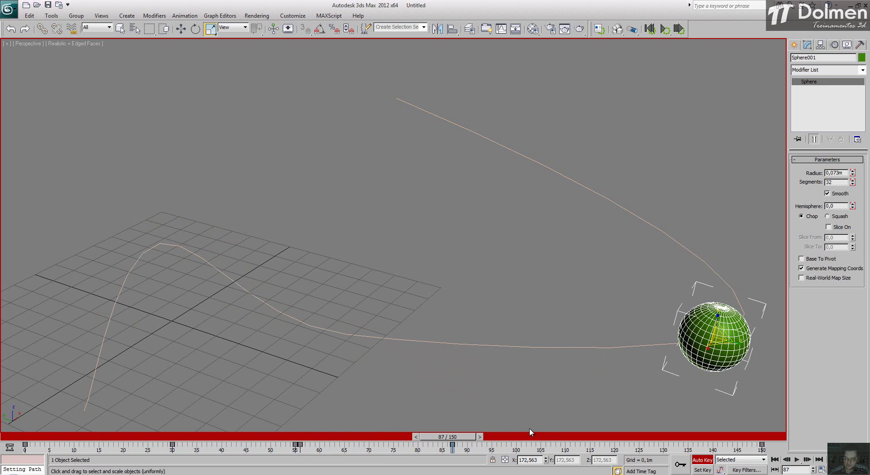
left_click_drag(720, 338, 716, 276)
mouse_move(452, 438)
left_mouse_down()
mouse_move(68, 438)
mouse_move(458, 430)
left_mouse_up()
key("r")
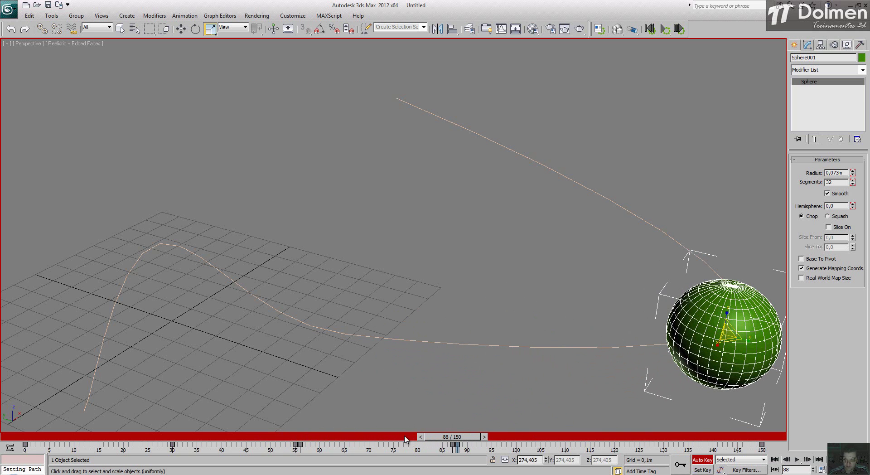
Step: Scale the sphere down uniformly to about 67% at frame 150
left_click_drag(456, 437, 759, 439)
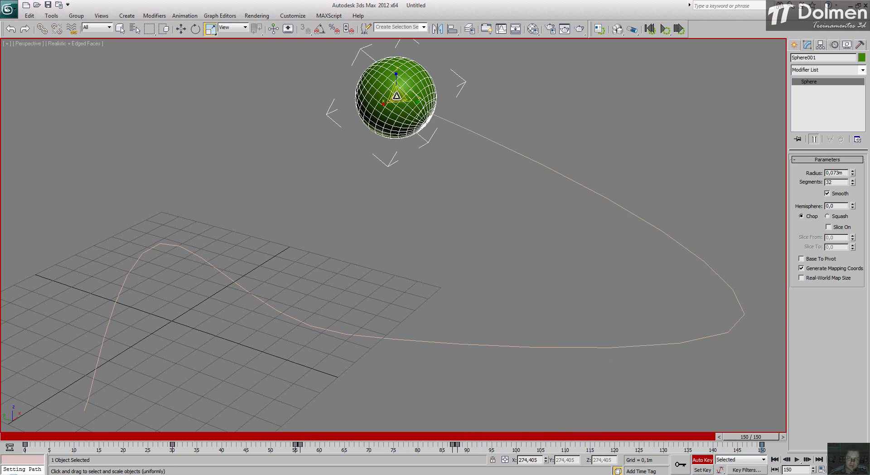
left_click_drag(396, 96, 398, 211)
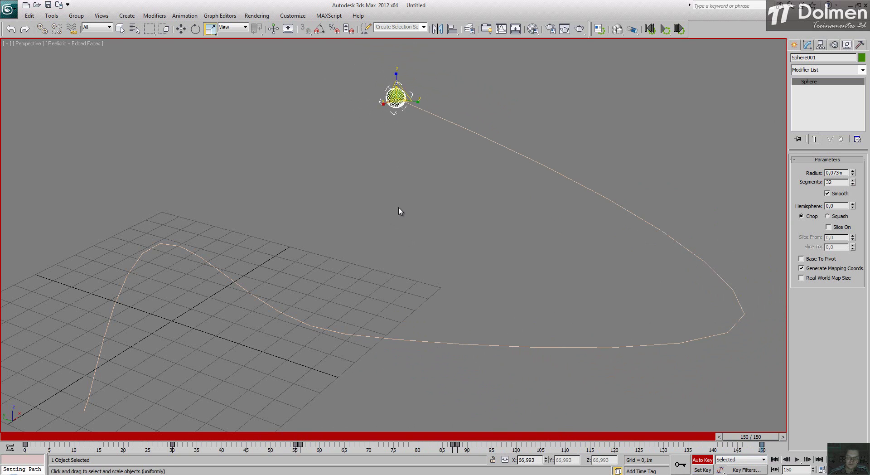
mouse_move(759, 437)
left_mouse_down()
mouse_move(722, 437)
mouse_move(770, 437)
mouse_move(584, 450)
mouse_move(770, 450)
left_mouse_up()
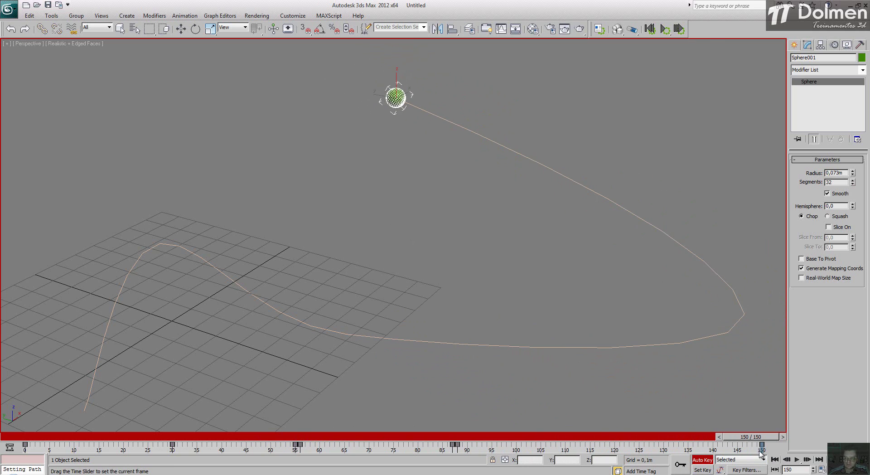
Step: Play the animation to check the sphere's size changes along the path, stop playback and turn off Auto Key
left_click(798, 460)
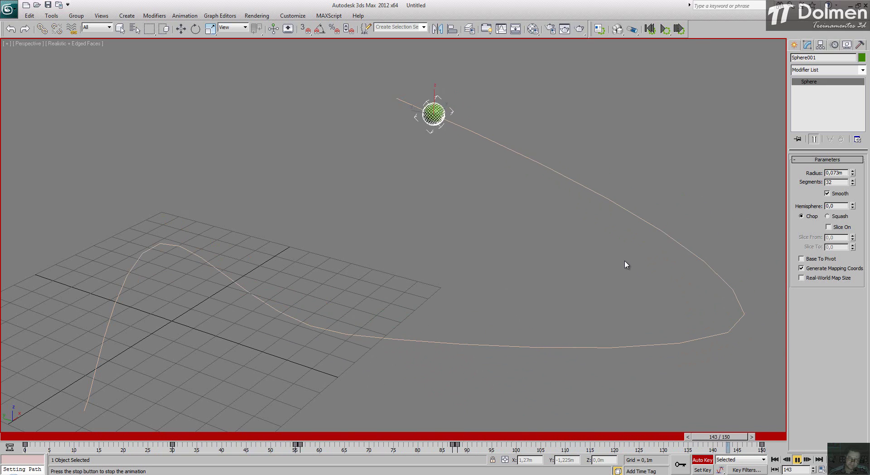
left_click(797, 459)
left_click(696, 460)
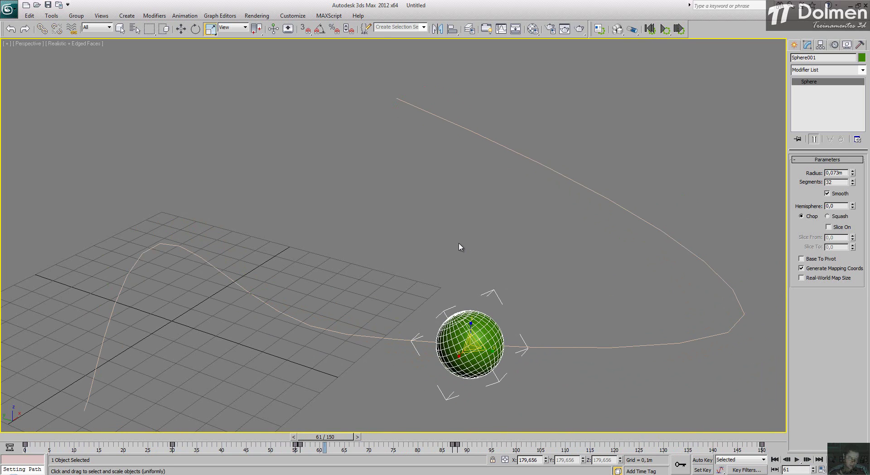
Step: Review the available animation constraint types, and scrub through the deselected sphere's animation to frame 73
left_click(185, 15)
mouse_move(231, 66)
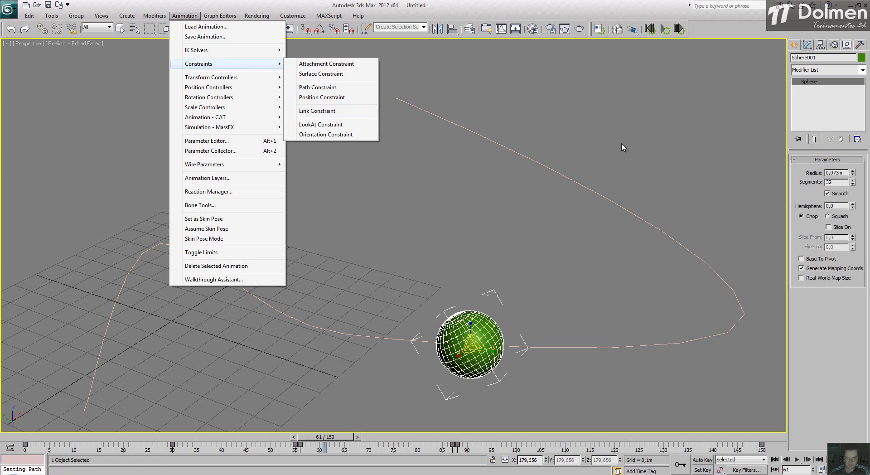
left_click(655, 149)
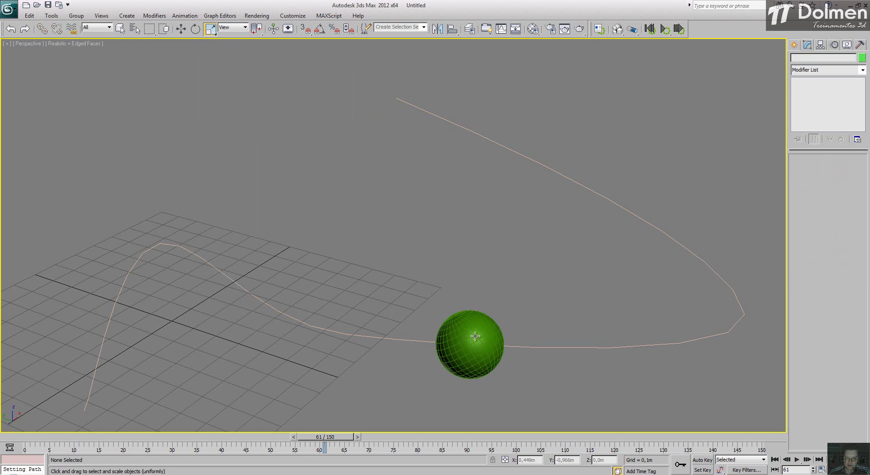
left_click_drag(324, 436, 754, 407)
left_click_drag(603, 401, 374, 383)
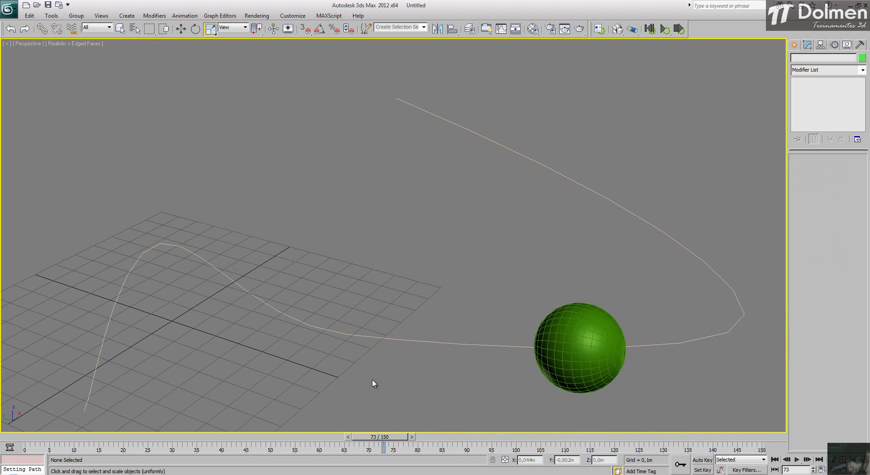